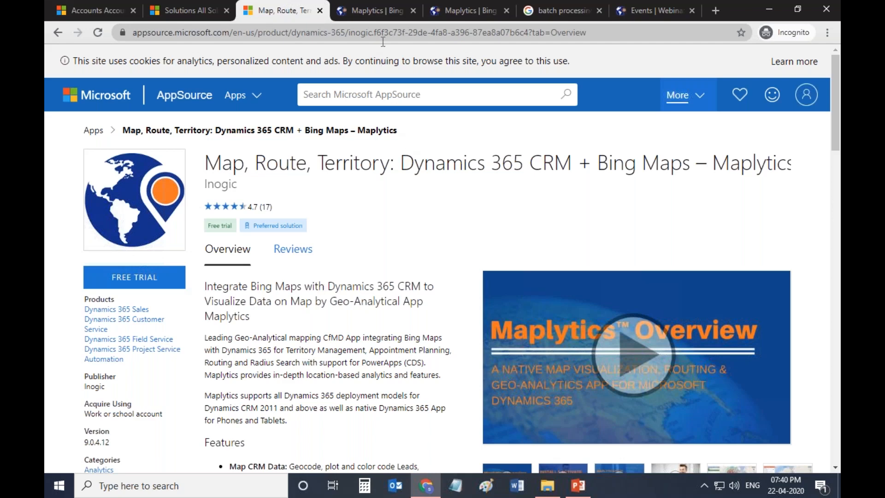
# Review the Maplytics website and the product choices offered on its Download Trial form
pyautogui.click(382, 14)
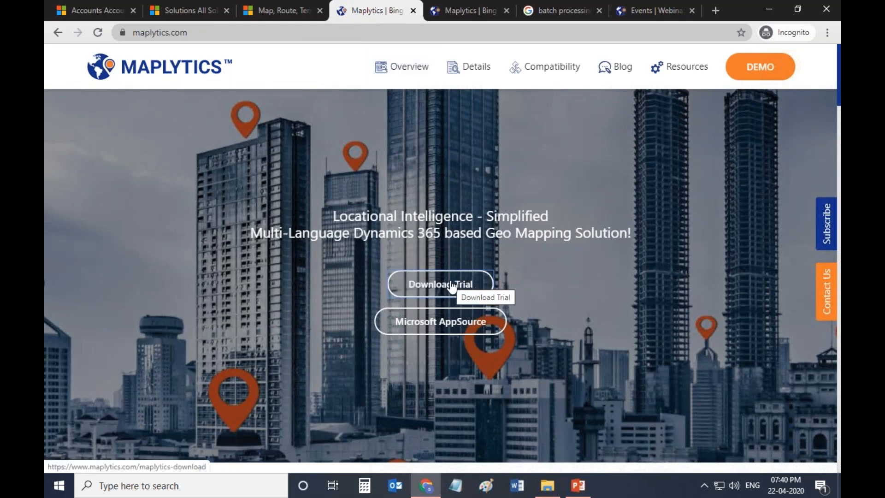
pyautogui.click(465, 12)
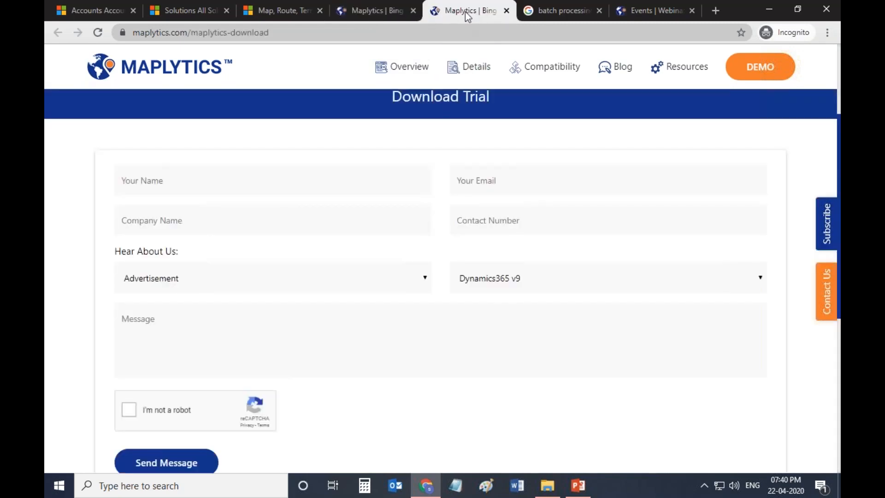
pyautogui.click(549, 289)
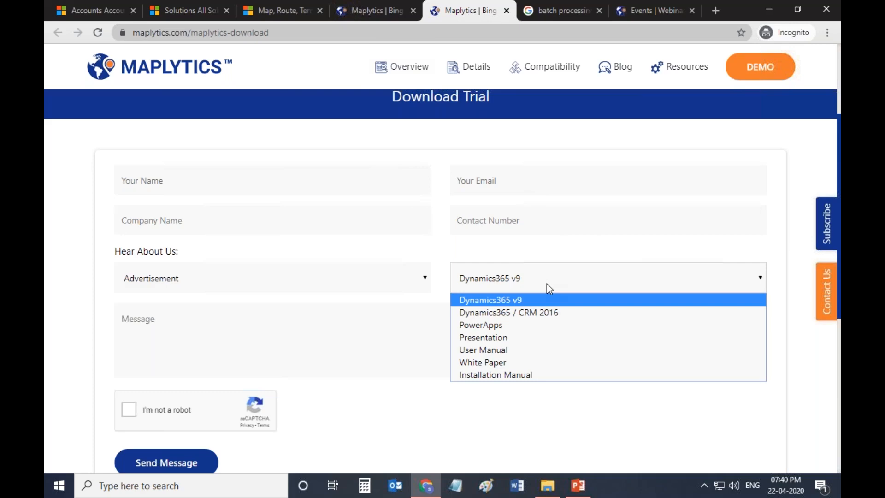
pyautogui.click(549, 407)
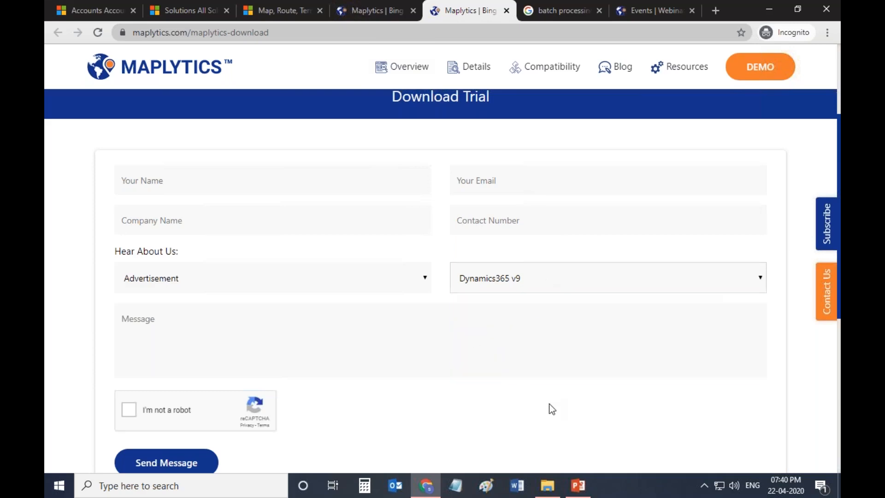
# Review the Maplytics_Dyn365_V9 package files in File Explorer and the solutions list in Dynamics 365 in the browser
pyautogui.click(548, 485)
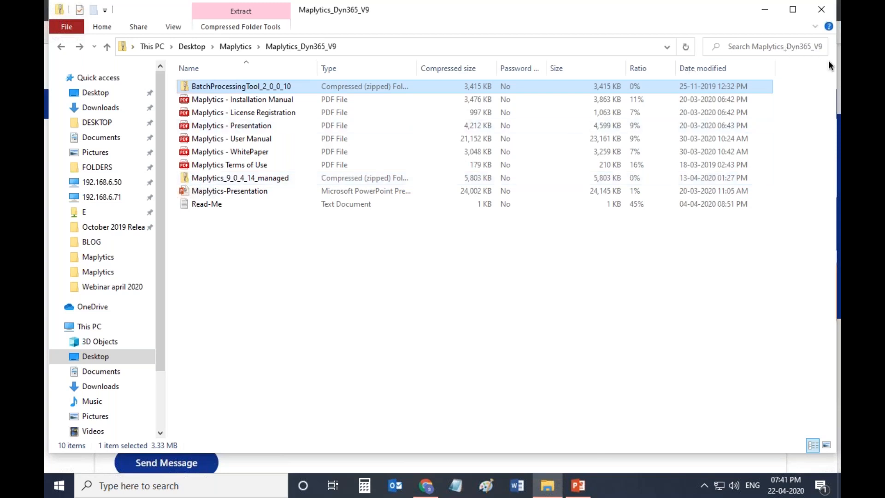
pyautogui.click(765, 13)
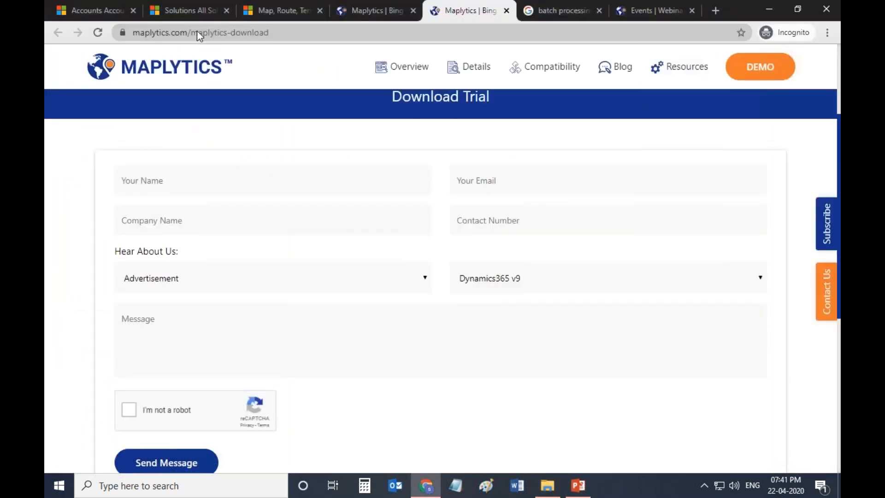
pyautogui.click(193, 15)
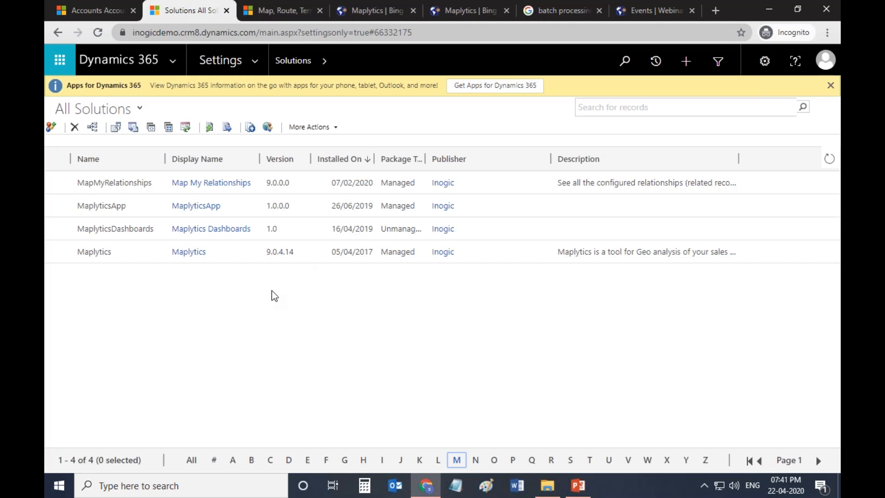
# Open the License Registration page in the Settings area of the Maplytics app
pyautogui.click(105, 17)
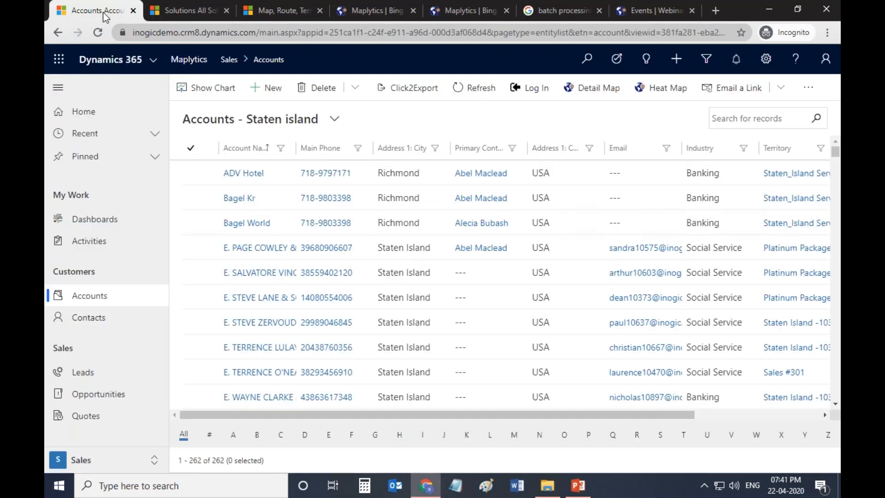
pyautogui.click(148, 465)
pyautogui.click(152, 59)
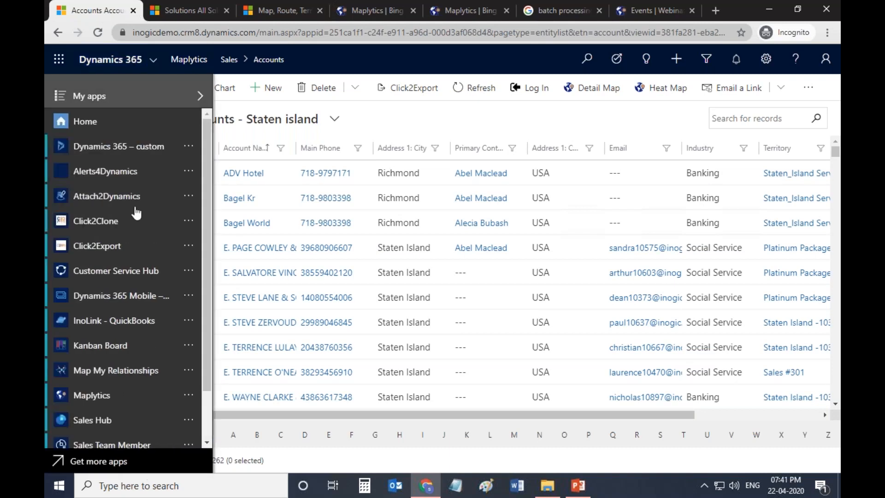
pyautogui.click(154, 65)
pyautogui.click(154, 459)
pyautogui.click(148, 438)
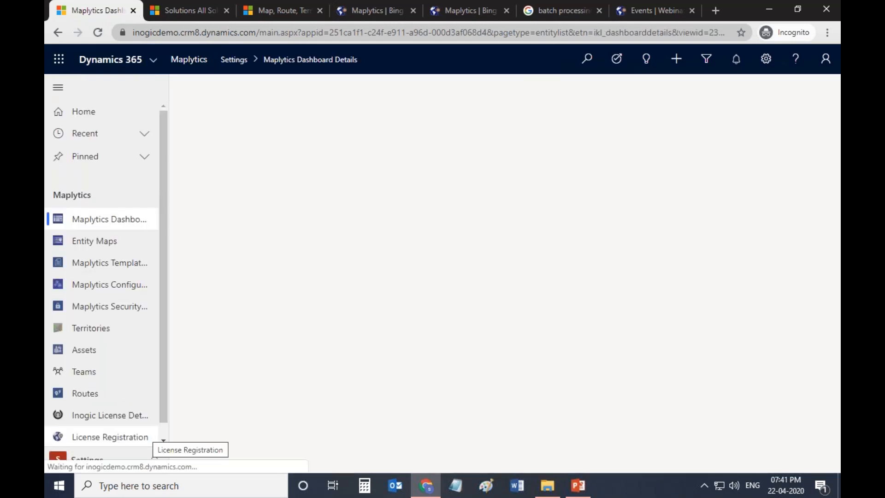
pyautogui.click(140, 438)
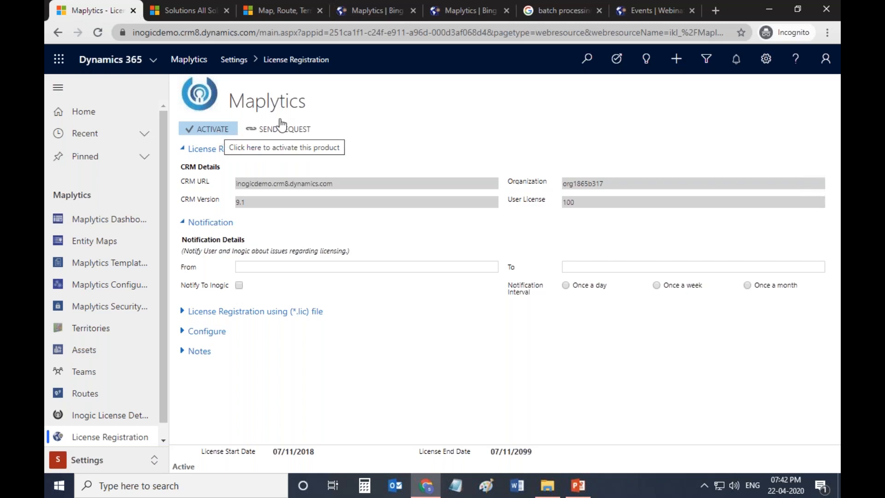
# Examine the Core Records, Sales and Customer Service records in the Maplytics Configuration dialog and close it without proceeding
pyautogui.click(219, 333)
pyautogui.click(211, 349)
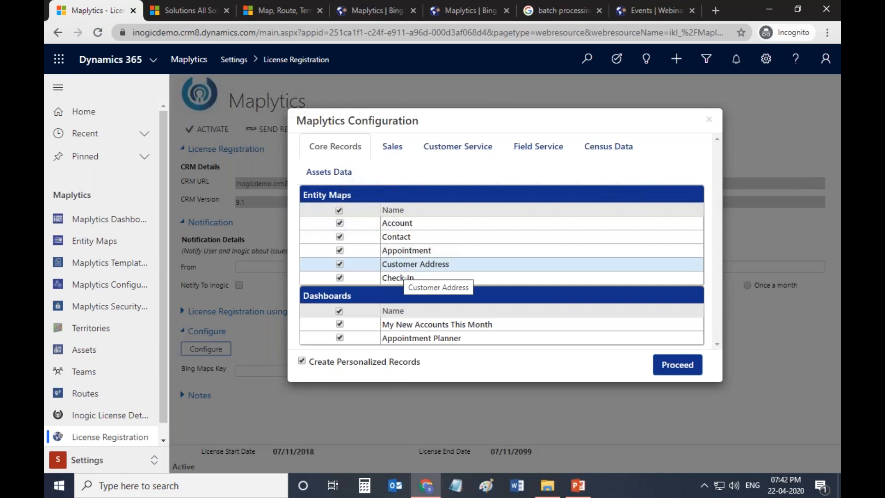
pyautogui.click(393, 147)
pyautogui.click(444, 150)
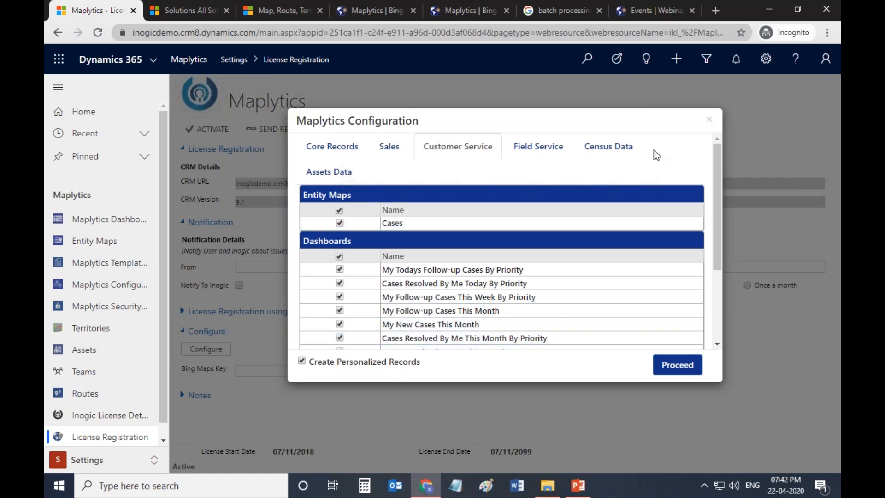
pyautogui.click(709, 119)
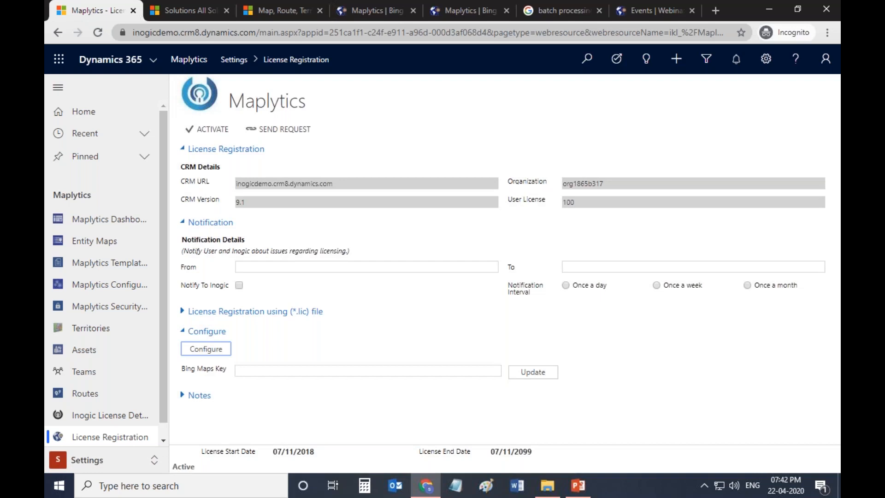
# Open the Maplytics team record and browse the existing users that can be added as members, without adding any
pyautogui.click(85, 371)
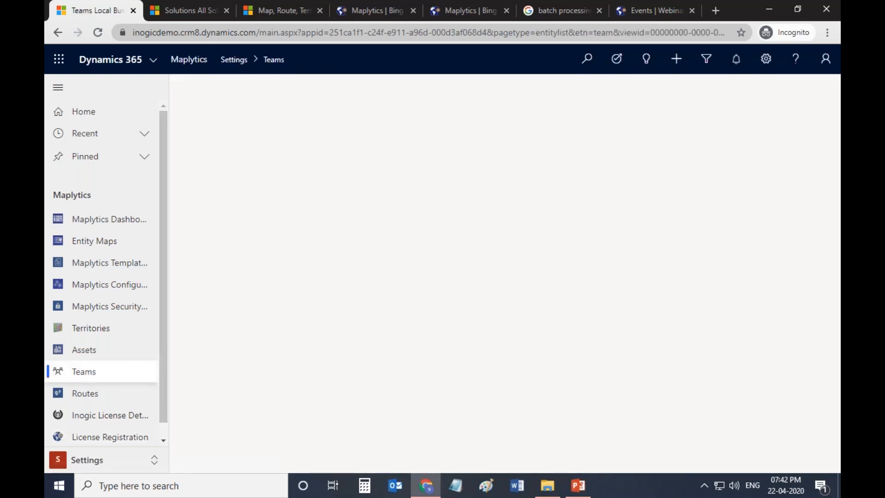
pyautogui.click(278, 253)
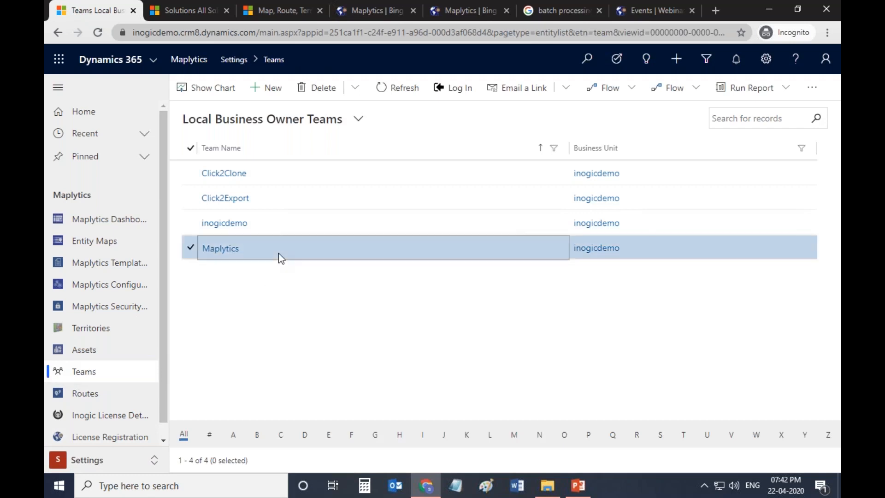
pyautogui.doubleClick(279, 253)
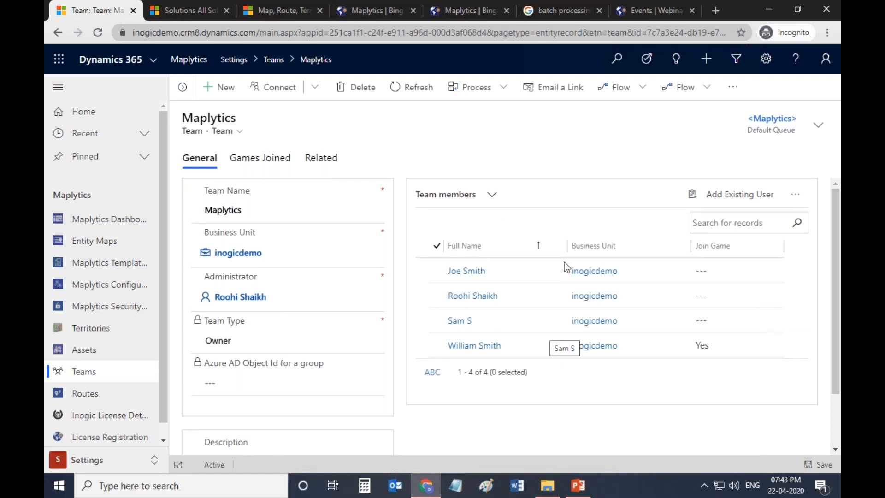
pyautogui.click(730, 195)
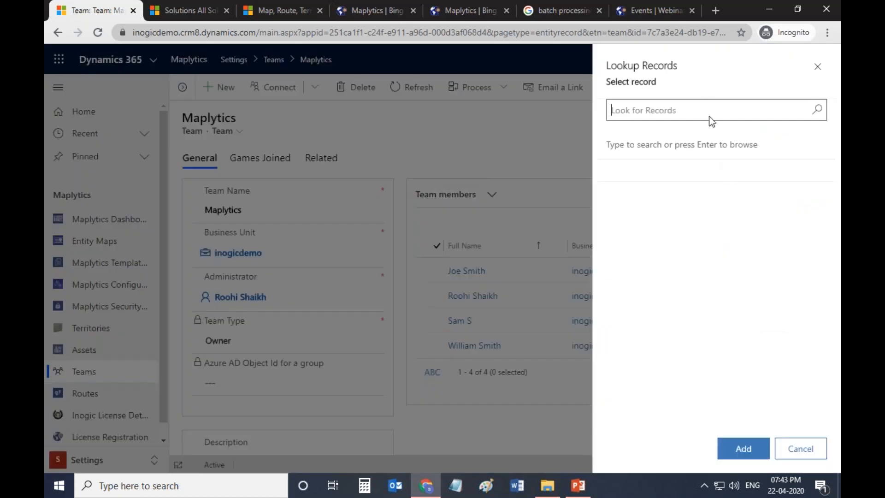
pyautogui.write('s')
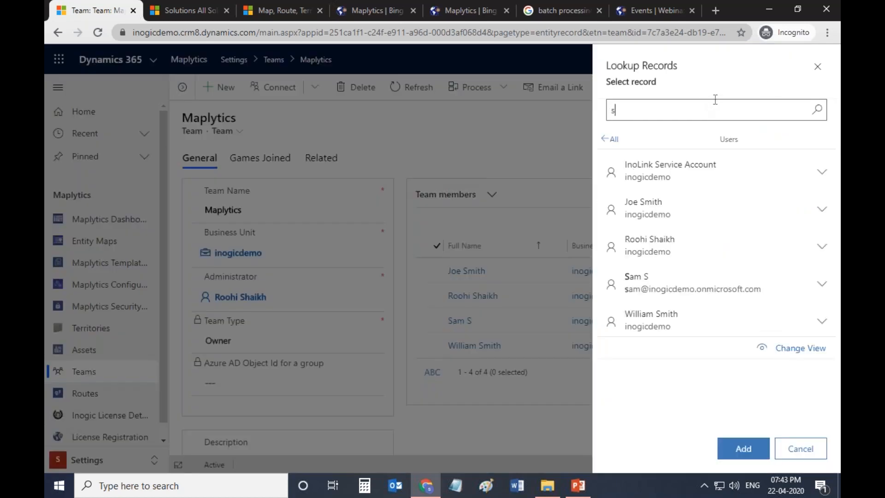
pyautogui.click(816, 69)
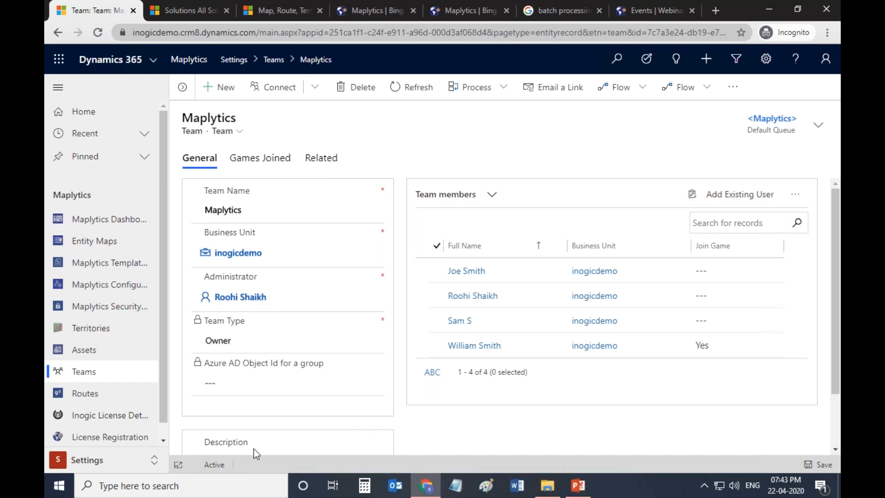
# Open the Accounts list in the Sales area and show it as a Read Only Grid
pyautogui.click(145, 459)
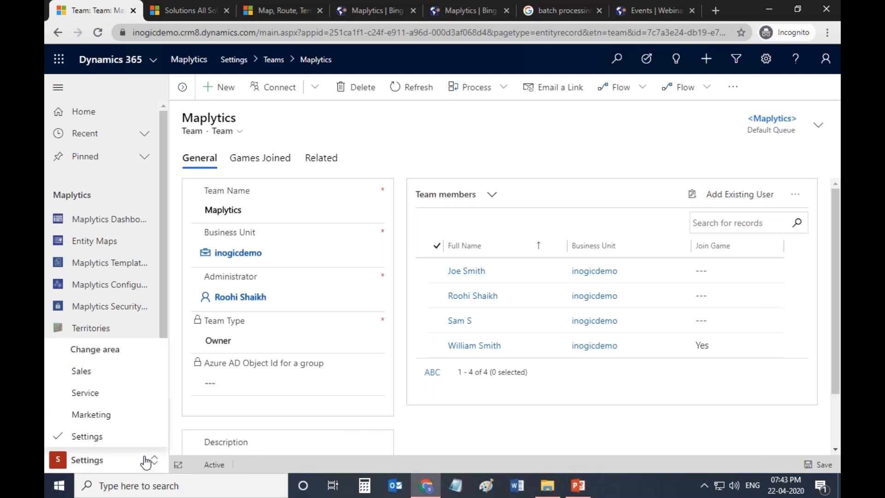
pyautogui.click(128, 377)
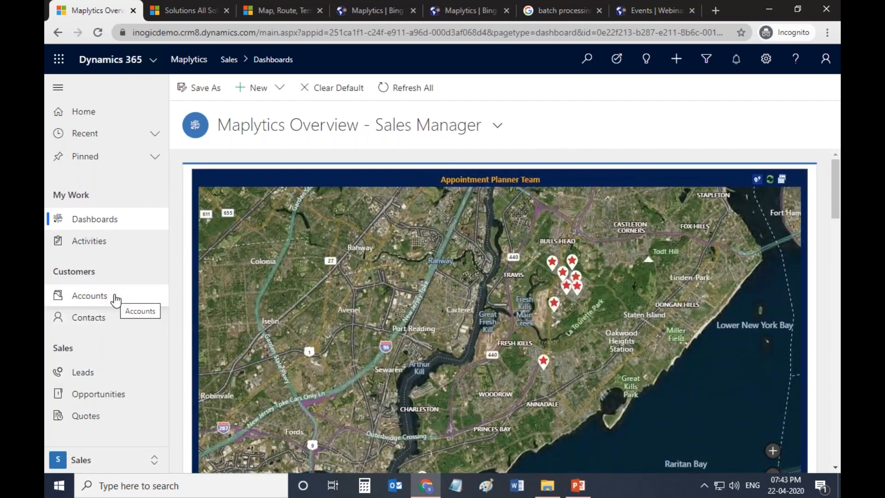
pyautogui.click(89, 296)
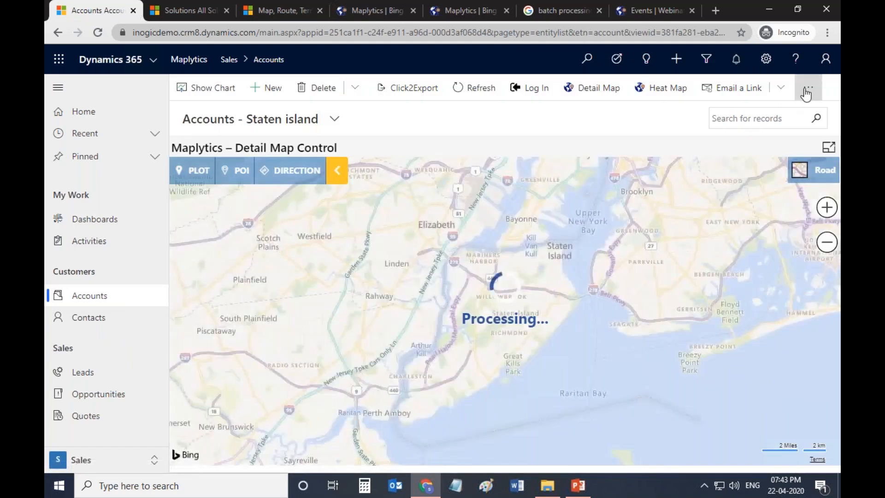
pyautogui.click(807, 91)
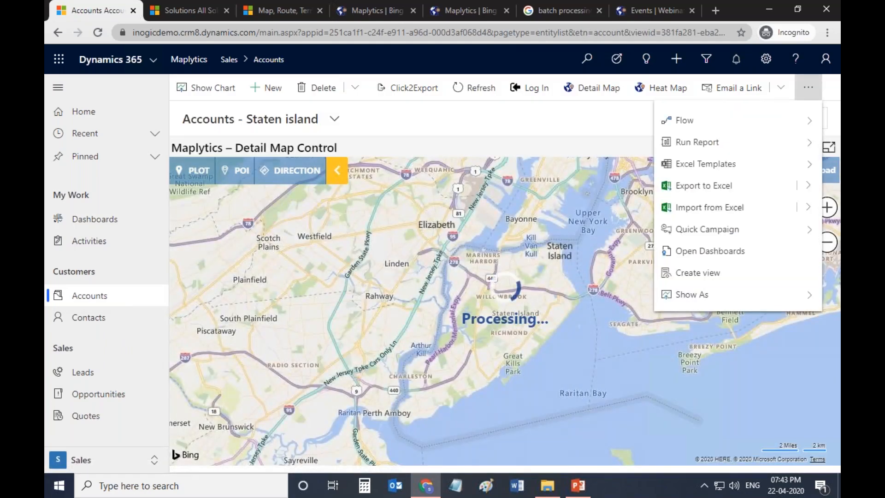
pyautogui.click(743, 299)
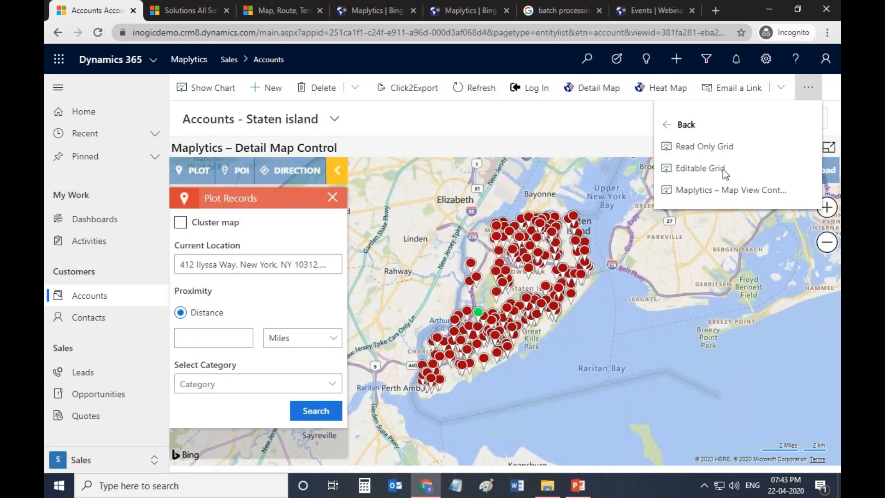
pyautogui.click(718, 146)
# Check the address, latitude and longitude in the map details of the ADV Hotel account and return to the accounts list
pyautogui.click(285, 173)
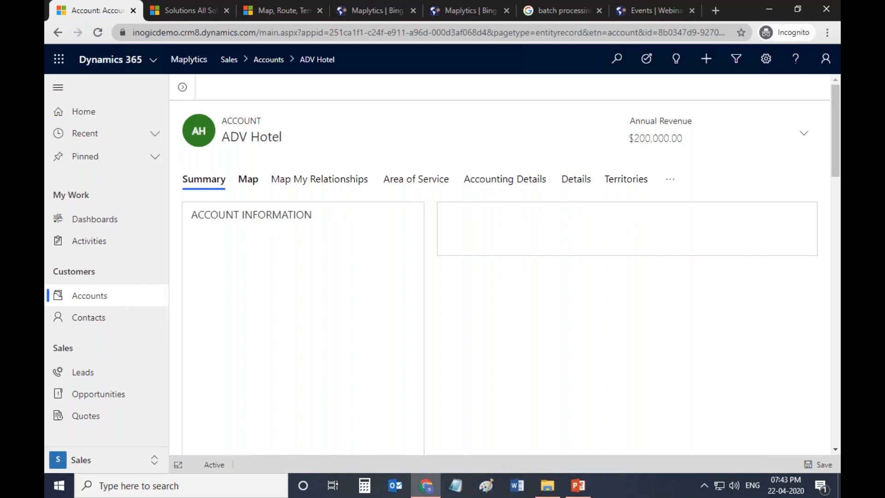
pyautogui.click(248, 179)
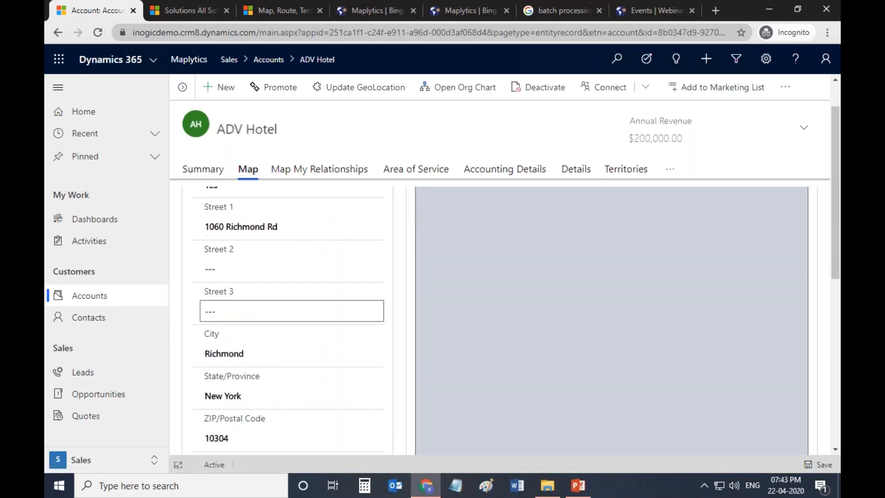
pyautogui.scroll(-3, 293, 328)
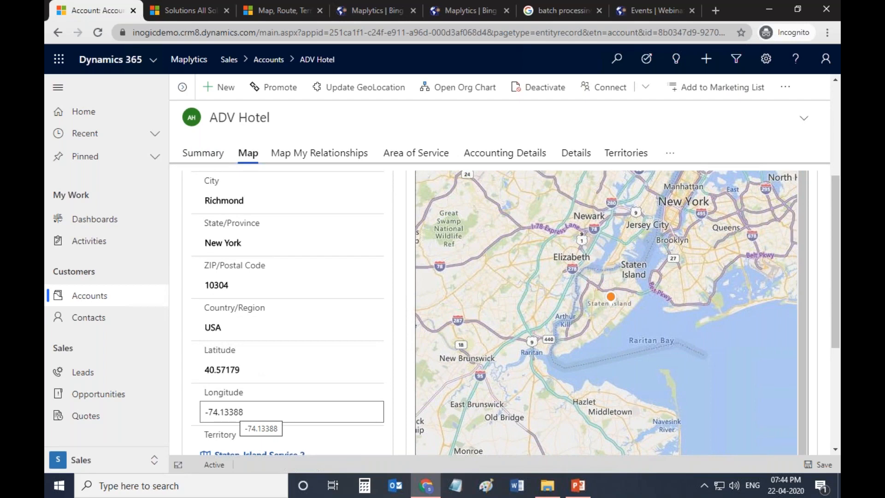
pyautogui.click(57, 33)
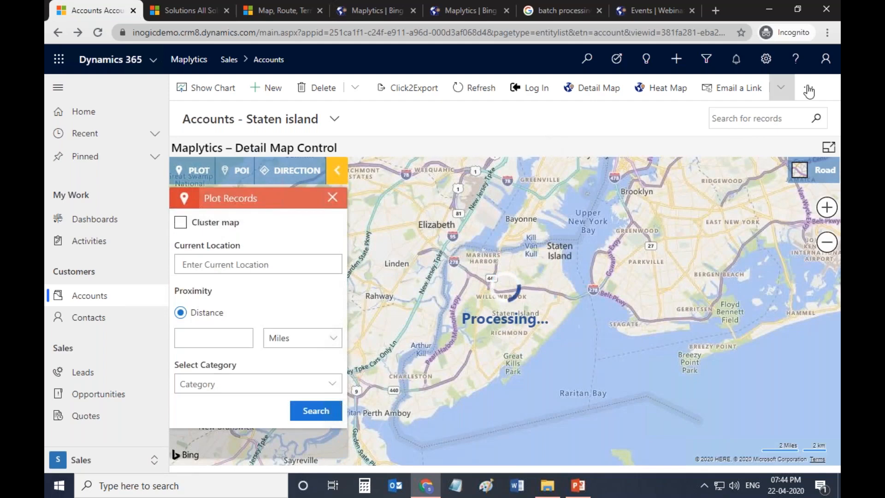
# Show the Accounts - Staten island view as a Read Only Grid again and select all its records
pyautogui.click(809, 87)
pyautogui.click(701, 294)
pyautogui.click(690, 147)
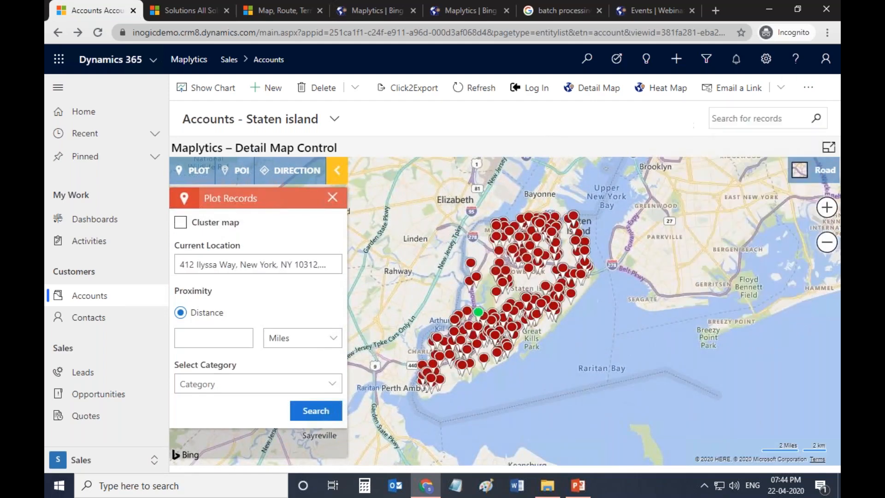
pyautogui.click(192, 149)
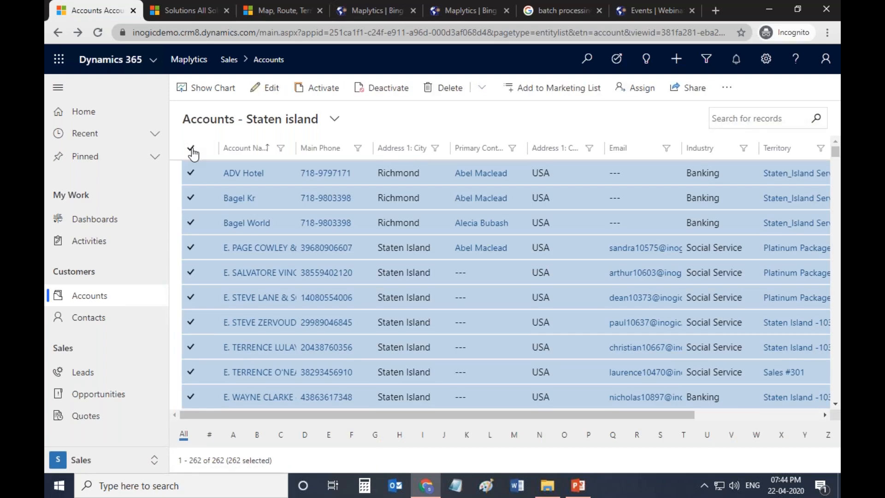
# Examine the workflows that can be run on the selected accounts, such as Inogic.Maplytics.GeoCoding, without running one
pyautogui.click(728, 88)
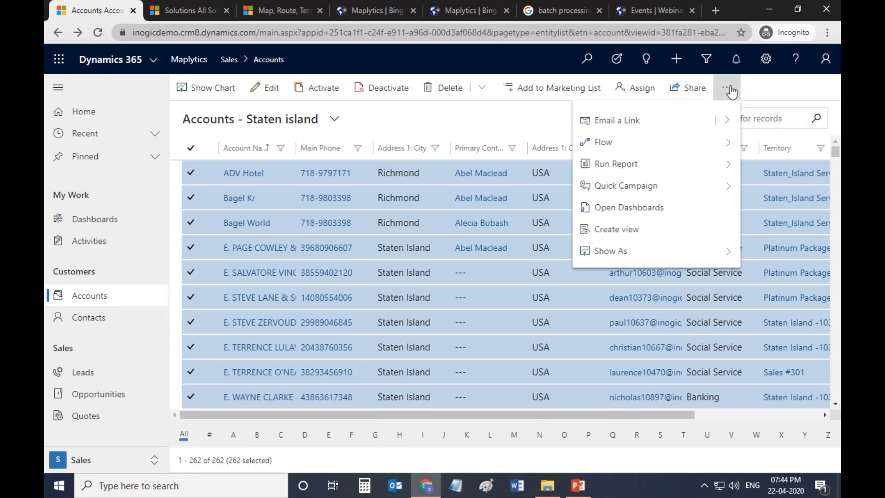
pyautogui.click(662, 142)
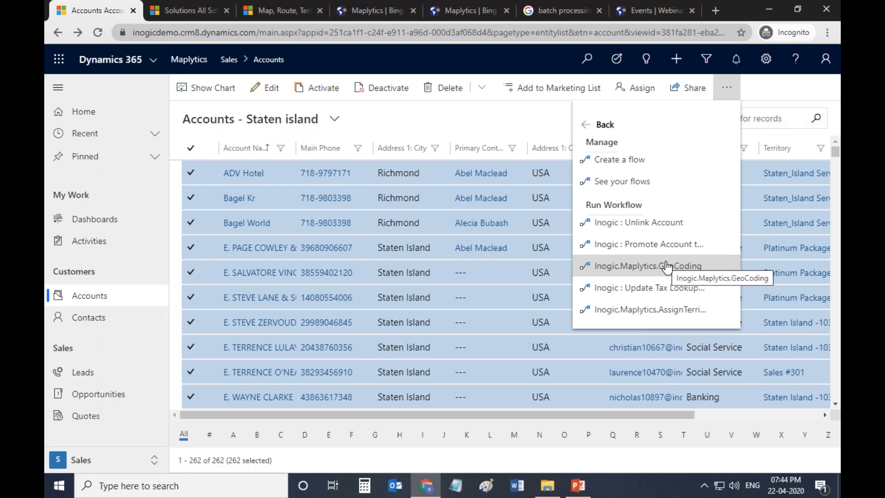
pyautogui.click(727, 88)
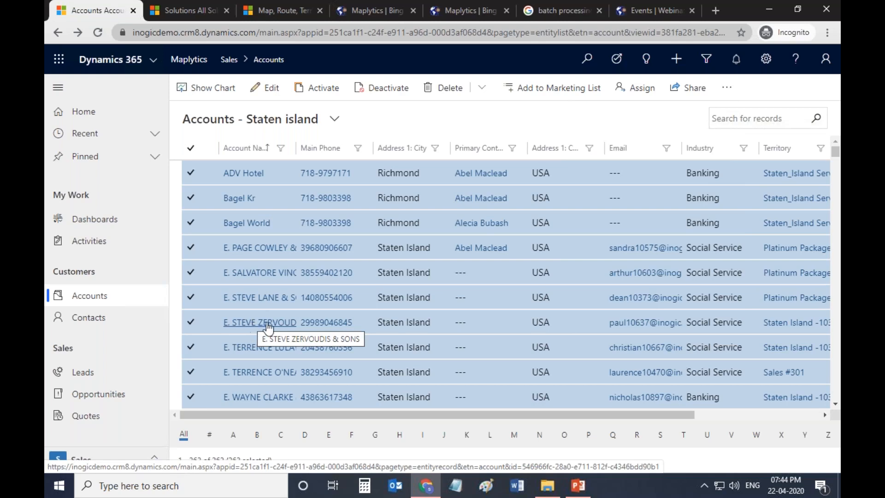
# Show the BatchProcessingTool_2_0_0_10 archive in the Maplytics_Dyn365_V9 folder, view the batch processing tool search results in Chrome and return to the accounts list
pyautogui.click(549, 486)
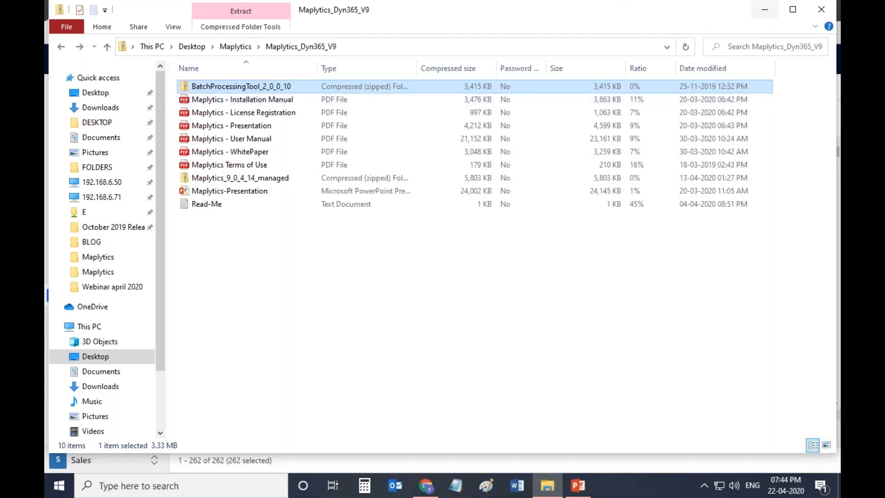
pyautogui.click(765, 10)
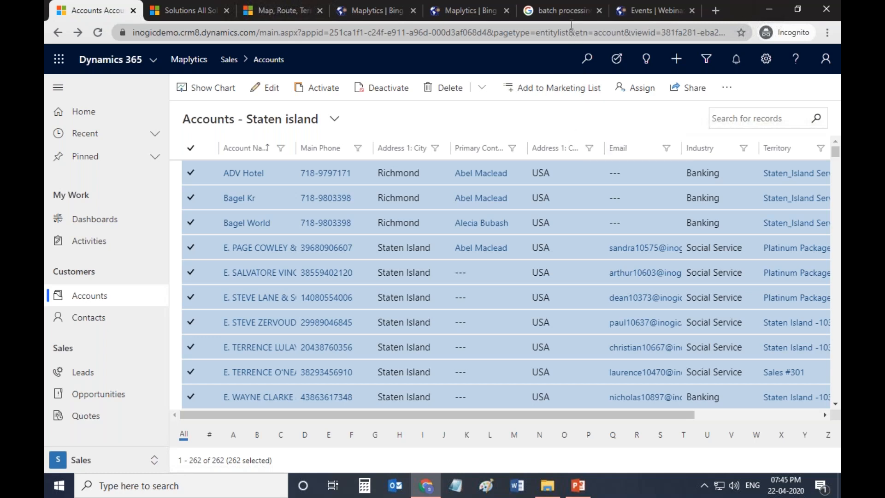
pyautogui.click(564, 10)
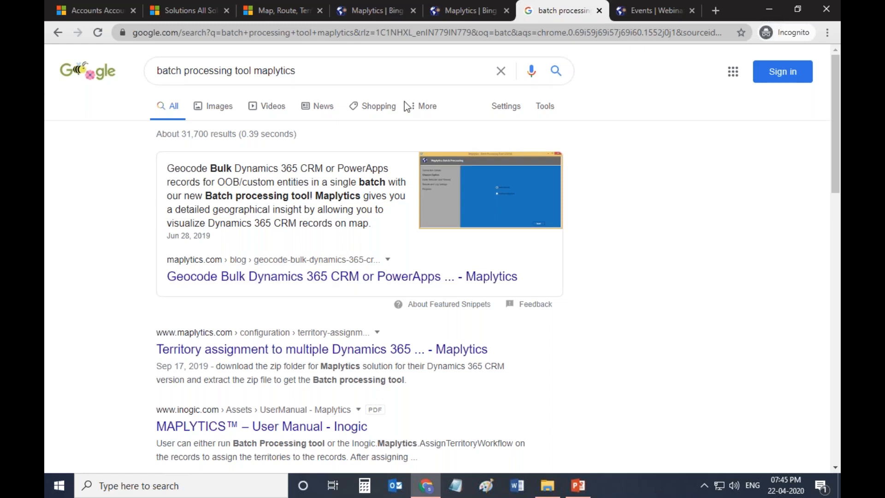
pyautogui.click(109, 9)
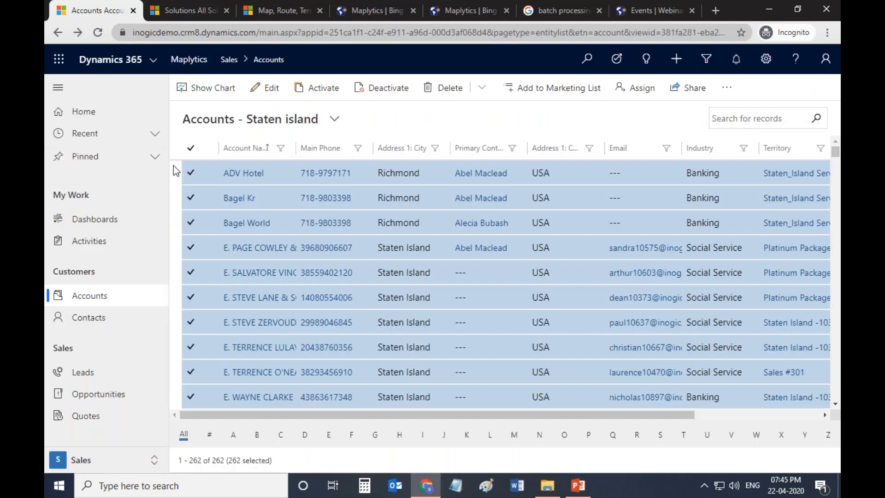
# Clear the selection in the accounts list and open the map details of the ADV Hotel account
pyautogui.click(192, 148)
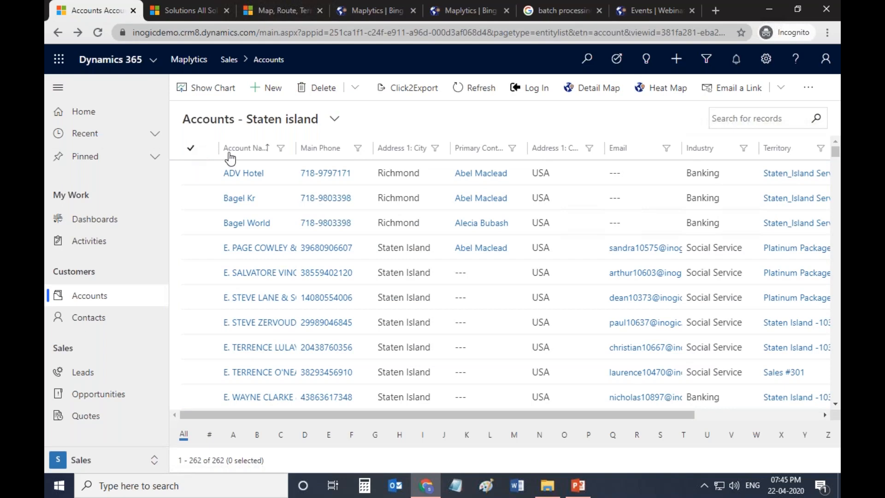
pyautogui.doubleClick(284, 172)
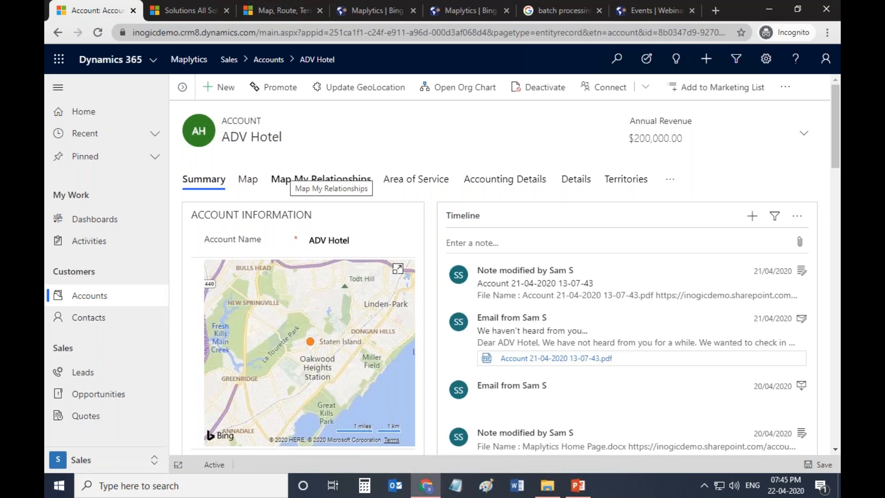
pyautogui.click(247, 179)
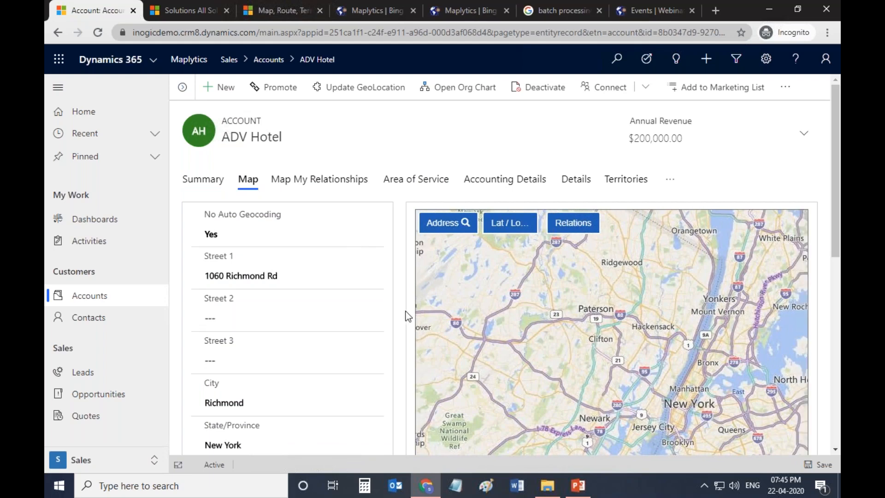
# Move the ADV Hotel pushpin slightly southwest on Staten Island and show its latitude/longitude update and address search fields
pyautogui.moveTo(597, 349); pyautogui.dragTo(610, 241)
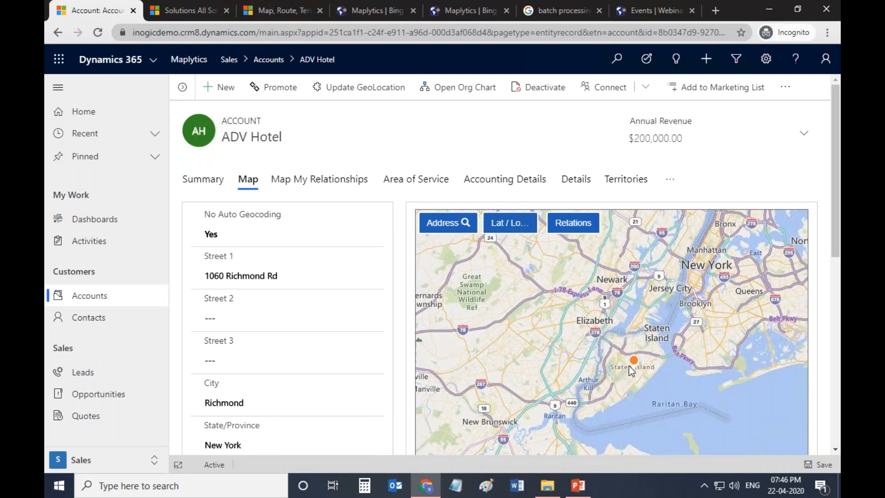
pyautogui.moveTo(636, 361); pyautogui.dragTo(619, 375)
pyautogui.click(520, 228)
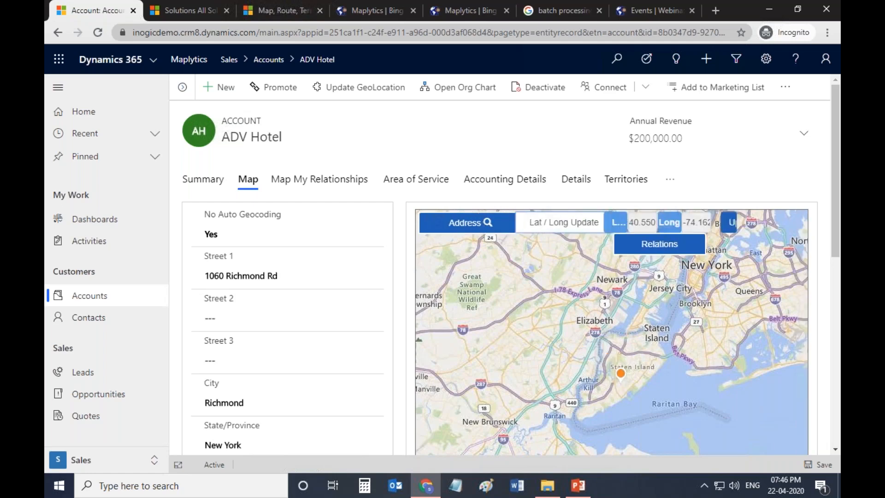
pyautogui.moveTo(621, 373)
pyautogui.mouseDown()
pyautogui.moveTo(547, 328)
pyautogui.moveTo(621, 373)
pyautogui.mouseUp()
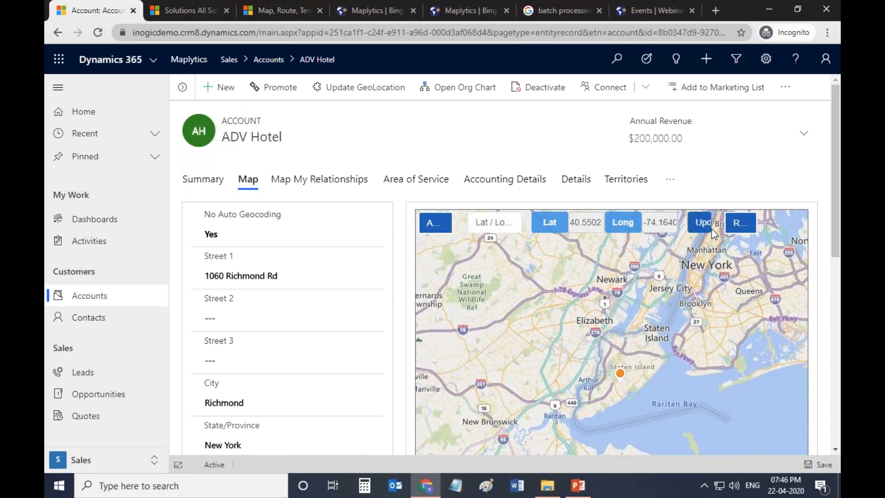
pyautogui.click(497, 219)
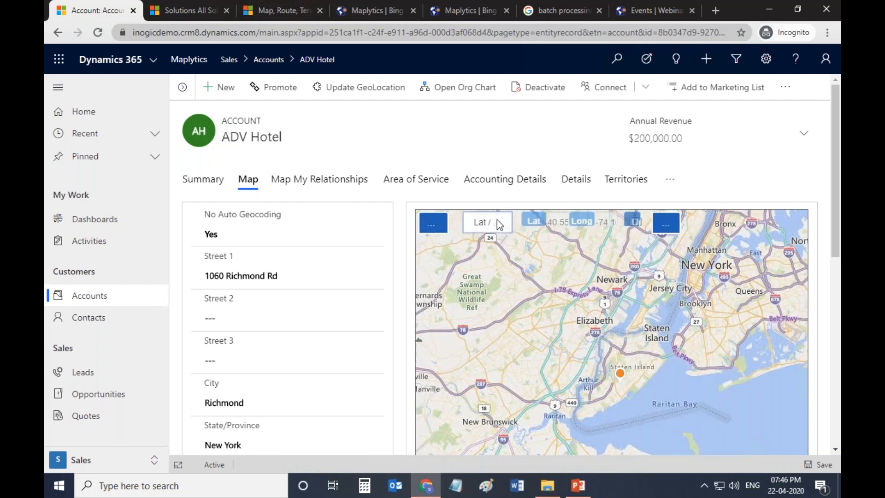
pyautogui.click(469, 225)
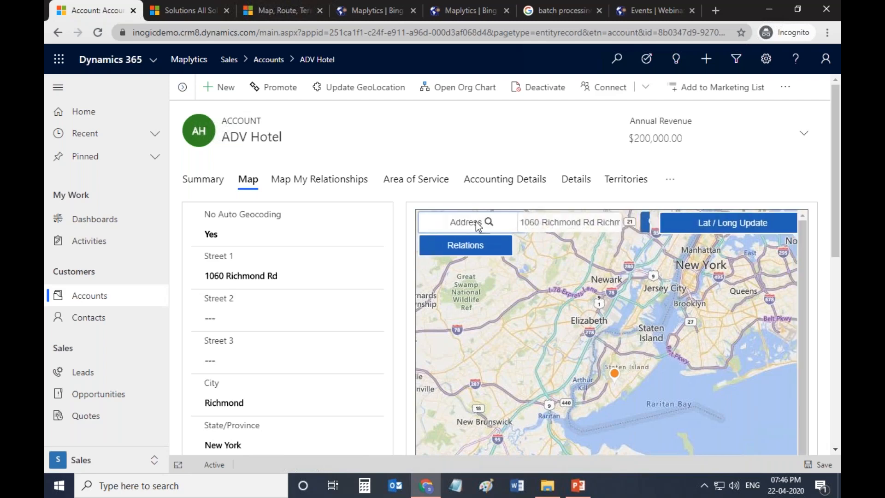
# Plot the contacts related to the ADV Hotel account on its map using the account - contact relation
pyautogui.click(765, 226)
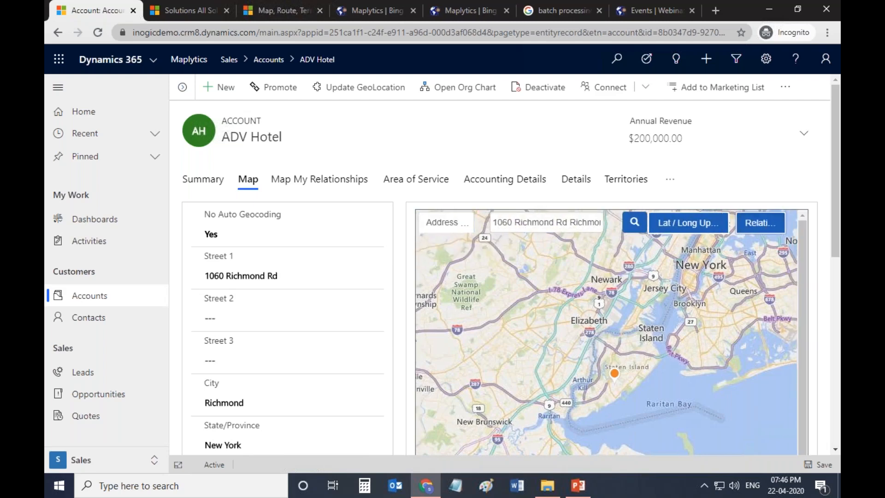
pyautogui.click(707, 222)
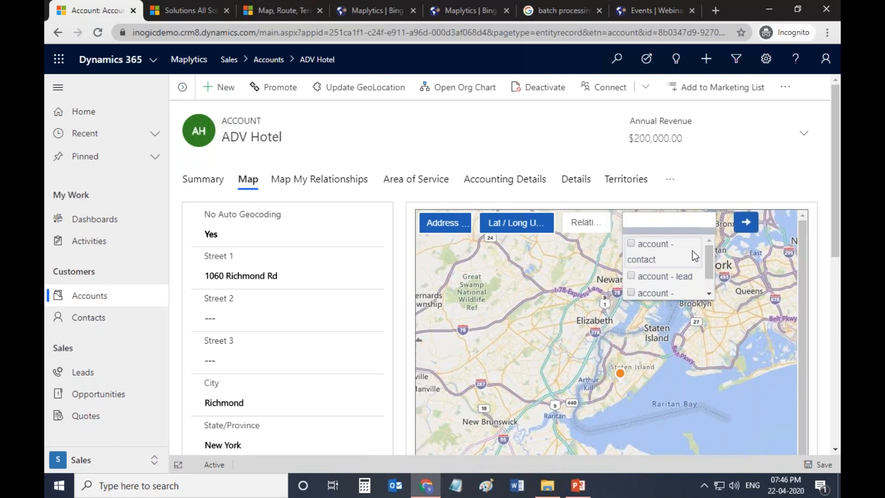
pyautogui.click(680, 249)
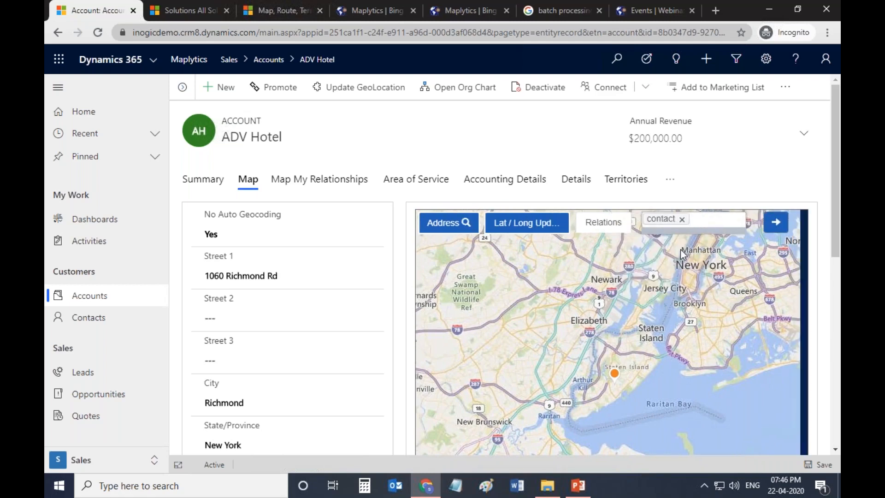
pyautogui.click(776, 222)
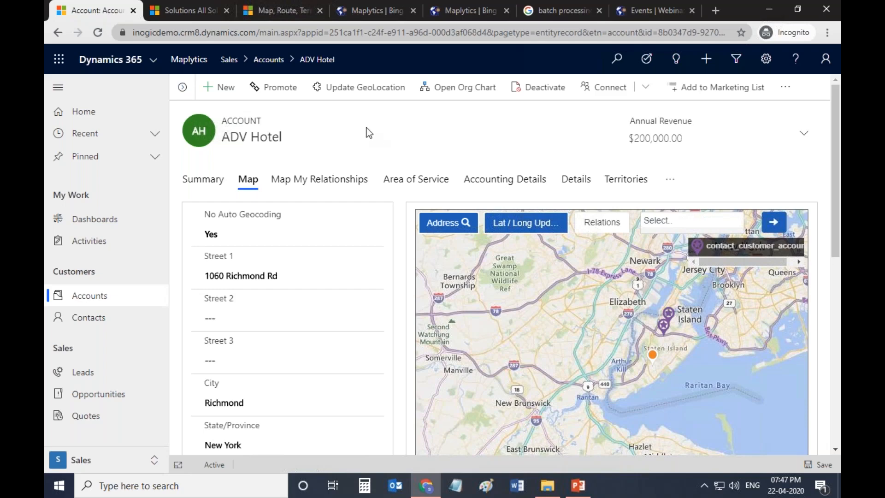
# Examine the Area of Service map of ADV Hotel and its contextual search settings for postal codes 10304,10305
pyautogui.click(401, 179)
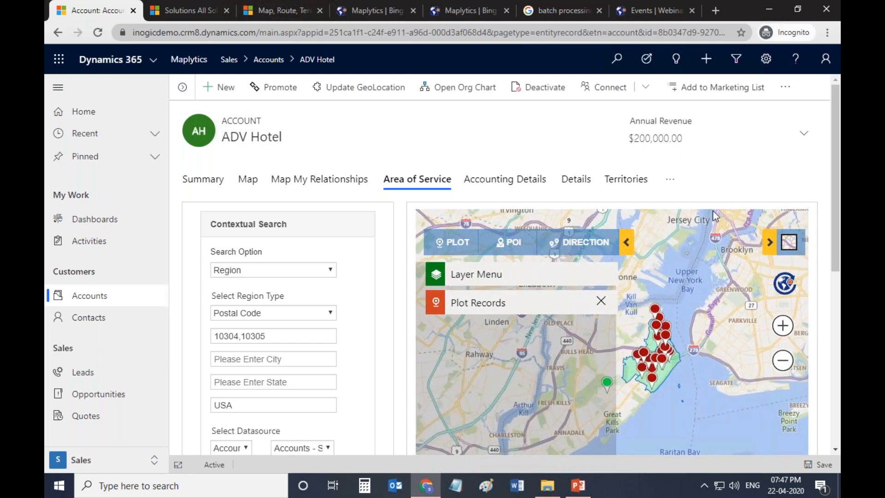
pyautogui.click(314, 274)
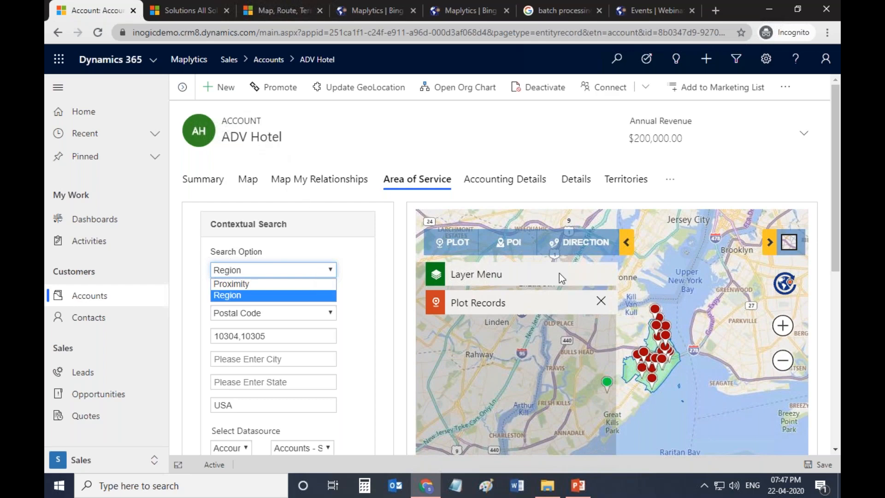
pyautogui.moveTo(705, 327); pyautogui.dragTo(747, 277)
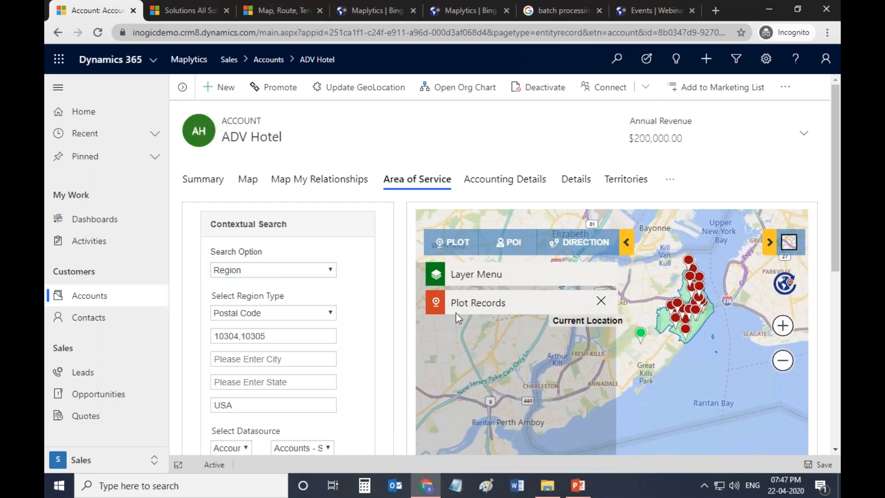
pyautogui.scroll(-1, 401, 315)
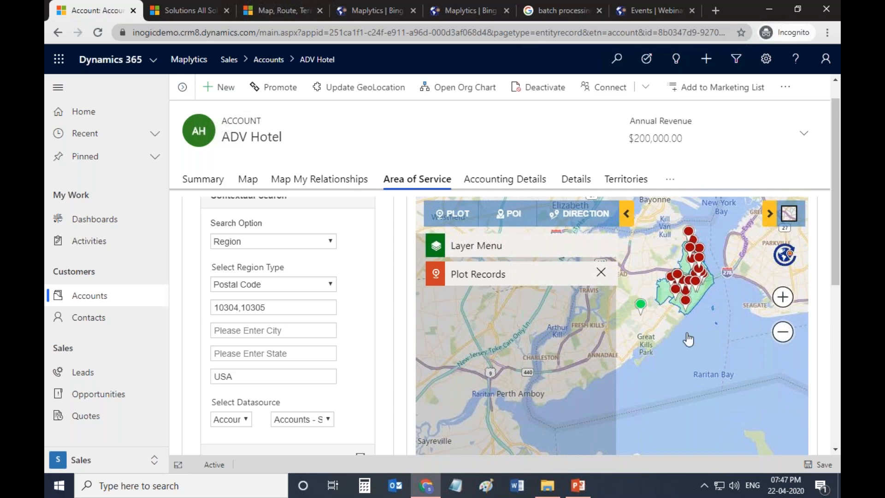
# Change the contextual search to Proximity with a distance of 3 miles, save it and reload the Area of Service map
pyautogui.click(331, 241)
pyautogui.click(315, 256)
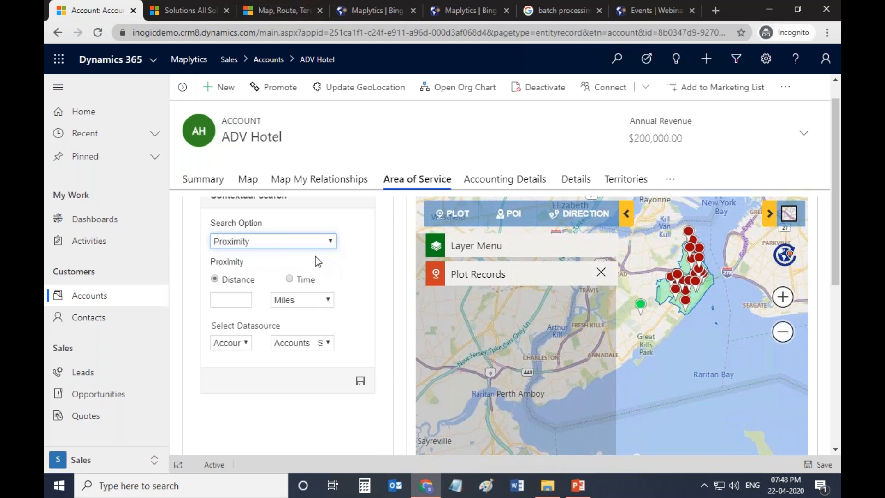
pyautogui.click(238, 304)
pyautogui.write('3')
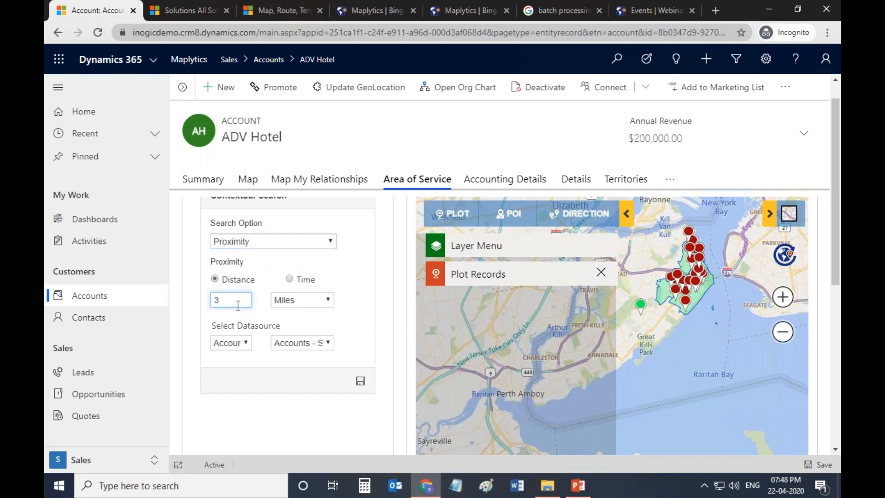
pyautogui.click(361, 382)
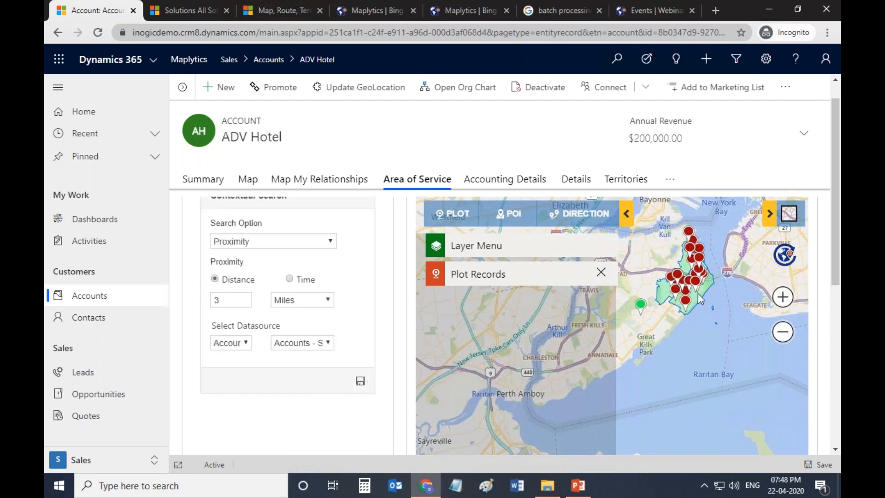
pyautogui.click(789, 260)
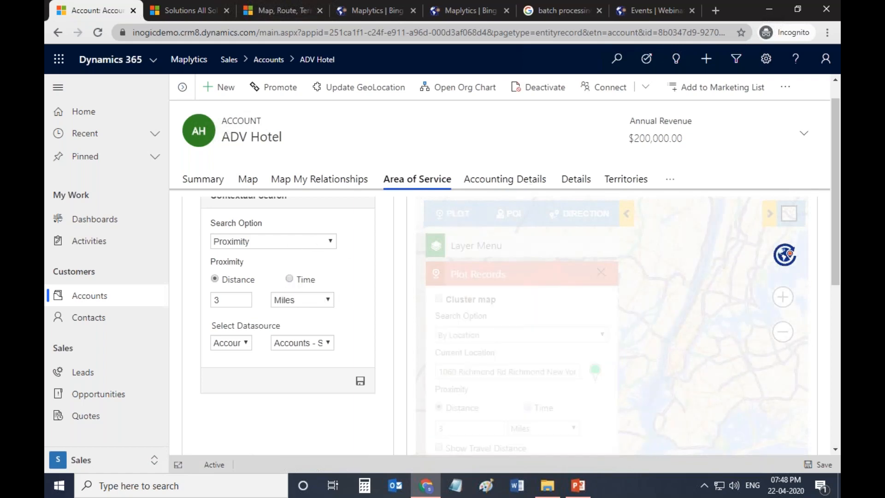
# Inspect the accounts plotted around ADV Hotel together with the Plot Records settings on the Area of Service map
pyautogui.moveTo(653, 356); pyautogui.dragTo(699, 236)
pyautogui.click(564, 275)
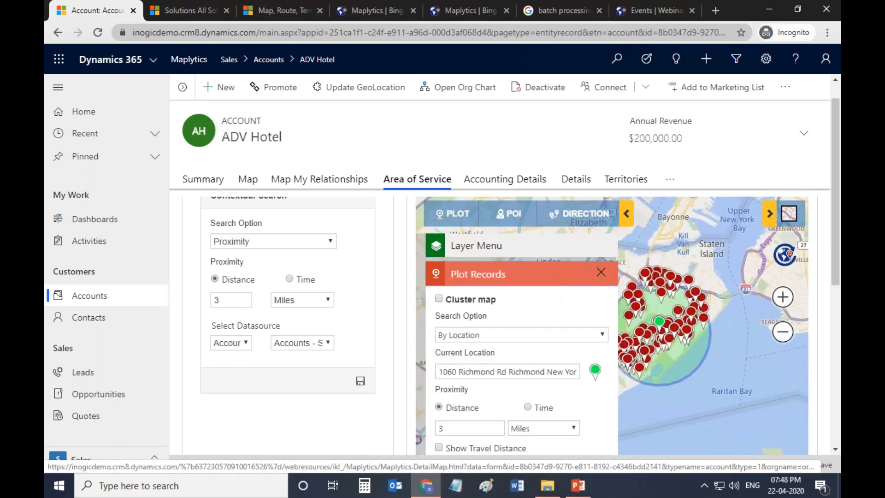
pyautogui.moveTo(721, 341); pyautogui.dragTo(741, 330)
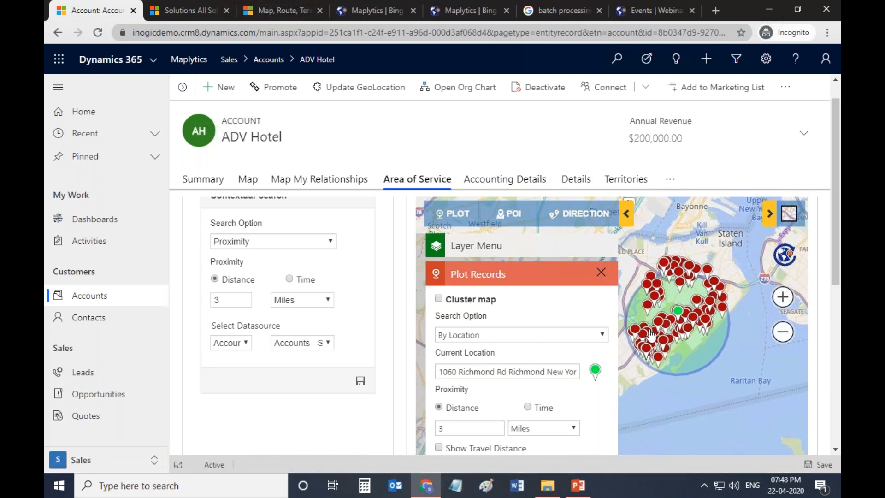
pyautogui.moveTo(680, 333)
# Open the Maplytics detail map for ADV Hotel in full view and expand its Plot Records settings
pyautogui.click(786, 88)
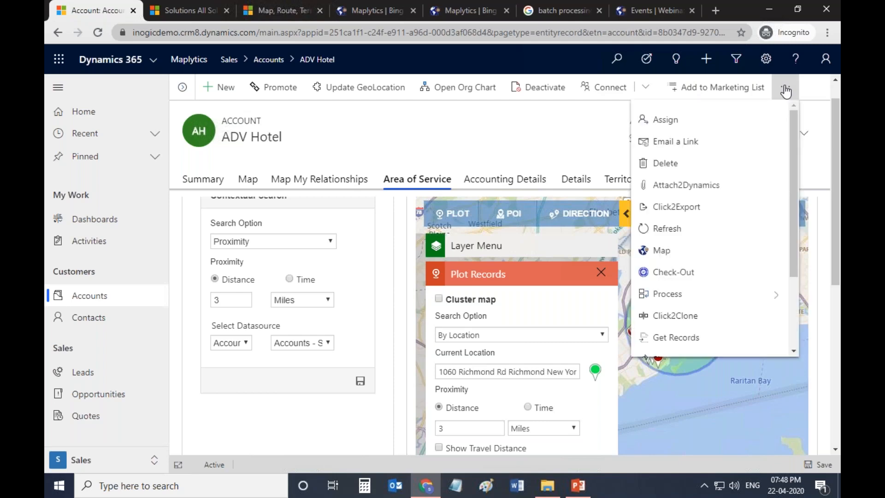
pyautogui.click(668, 251)
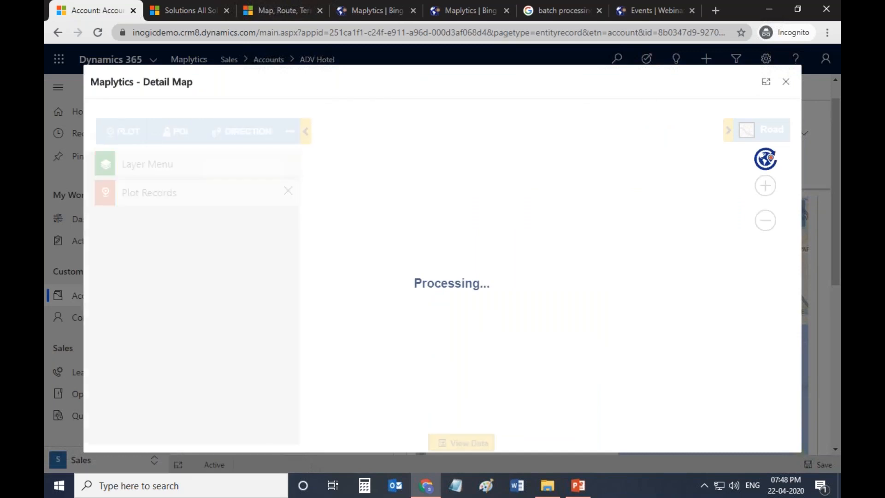
pyautogui.click(766, 83)
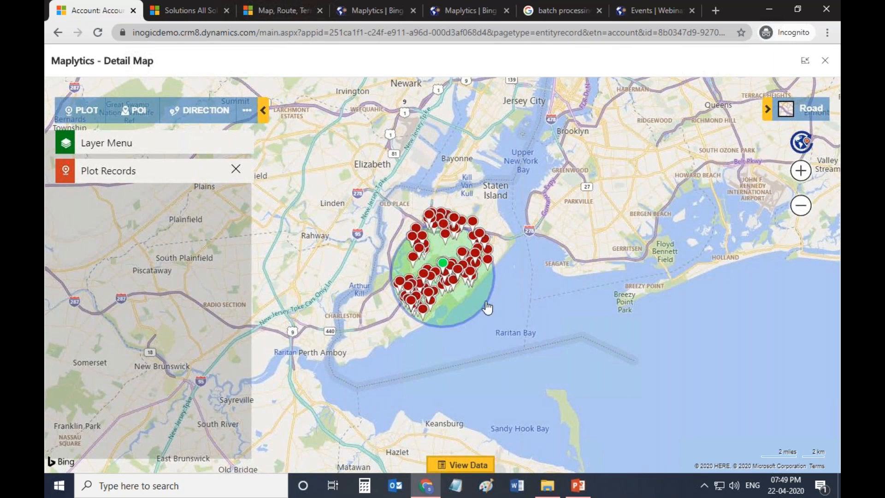
pyautogui.click(192, 182)
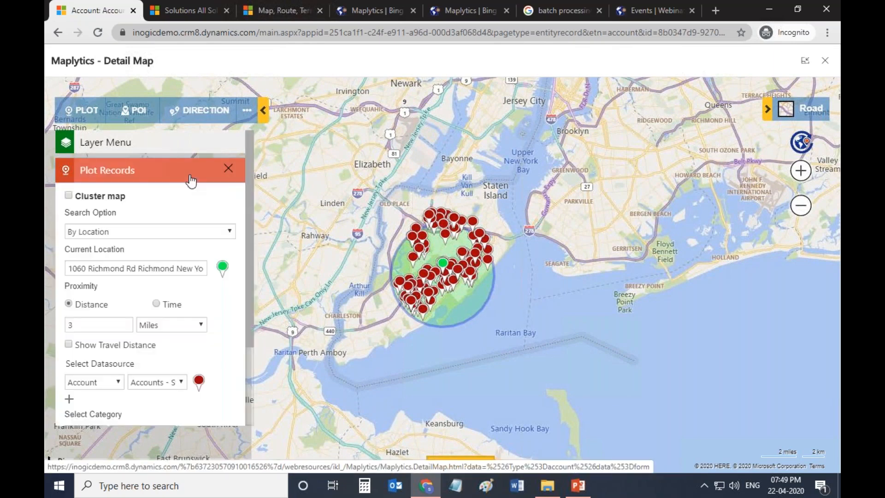
# Clear the proximity distance in the detail map's Plot Records settings
pyautogui.moveTo(412, 301)
pyautogui.click(106, 328)
pyautogui.doubleClick(106, 329)
pyautogui.press('BackSpace')
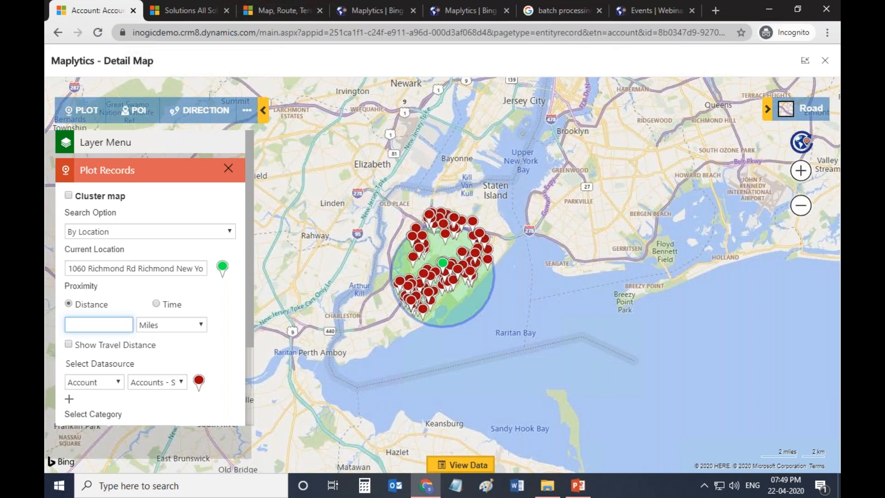
# View the upcoming webinars on the Maplytics events page, and return to the account's detail map
pyautogui.click(625, 18)
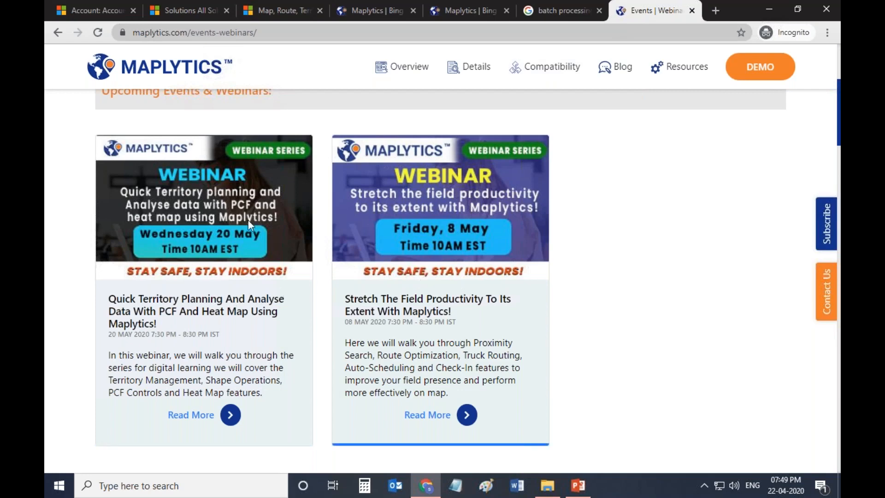
pyautogui.click(107, 18)
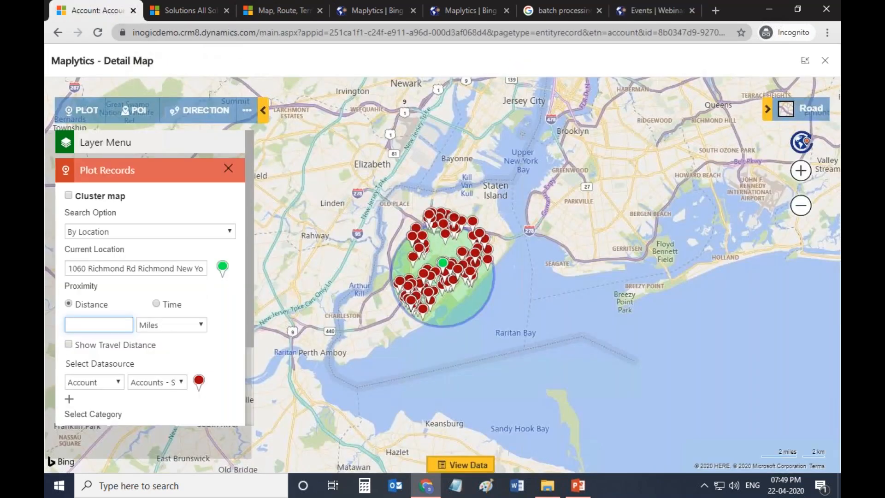
pyautogui.click(220, 316)
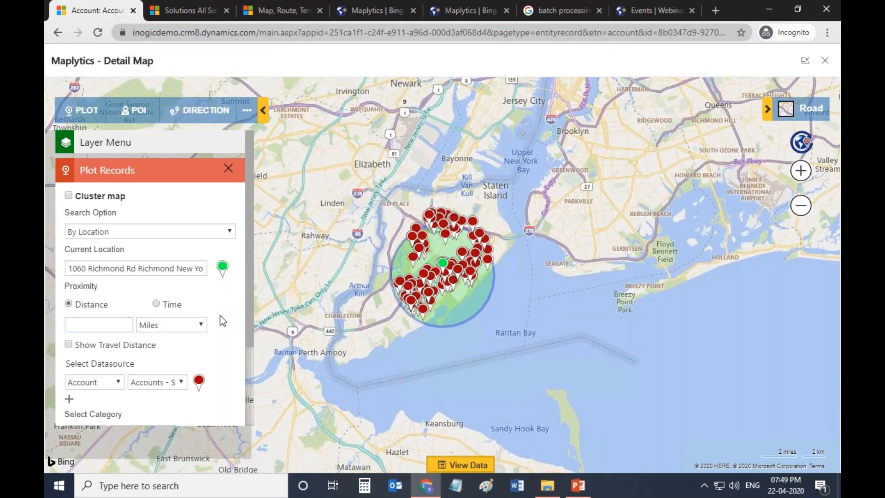
# Choose By Location as the Plot Records search option and Account as the datasource entity
pyautogui.click(226, 232)
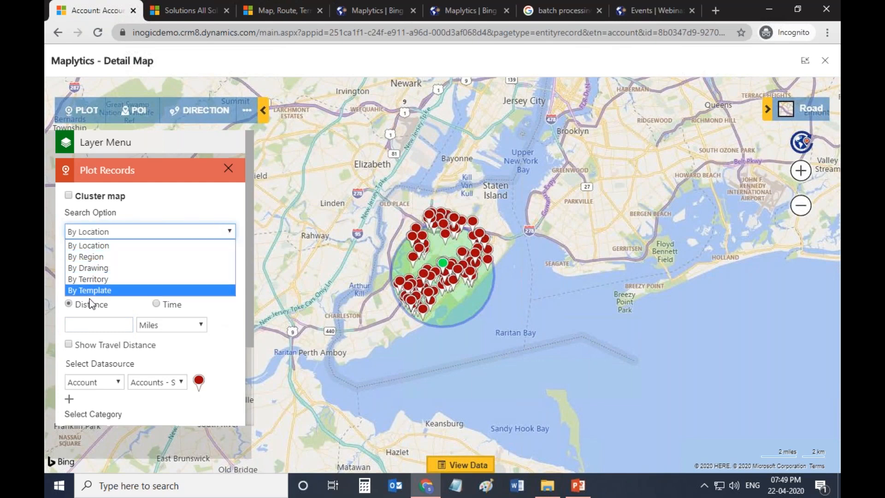
pyautogui.click(99, 245)
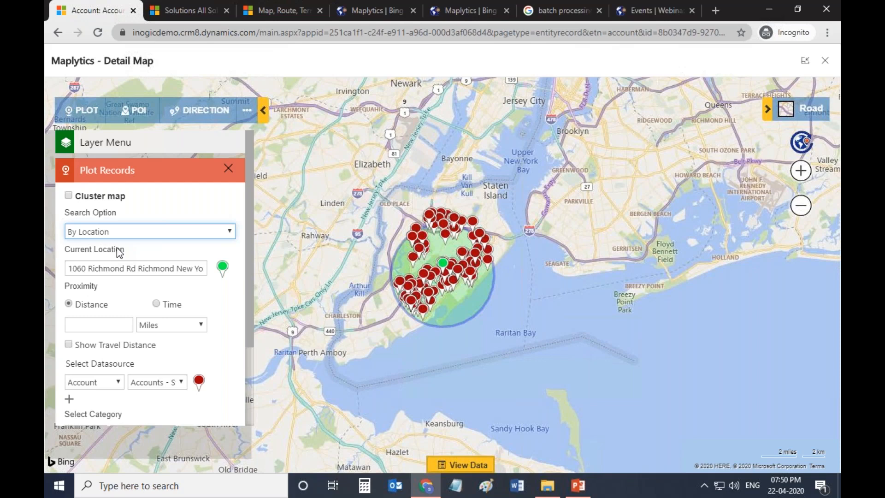
pyautogui.scroll(-1, 220, 352)
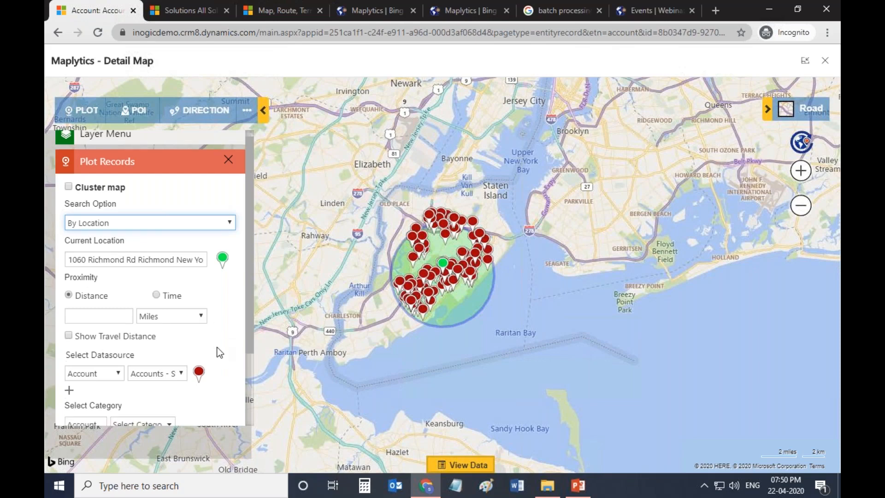
pyautogui.click(102, 318)
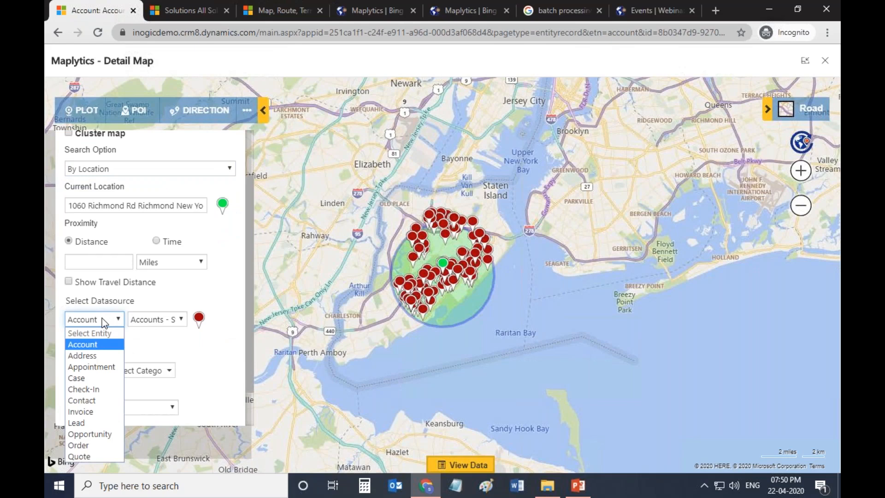
pyautogui.click(104, 345)
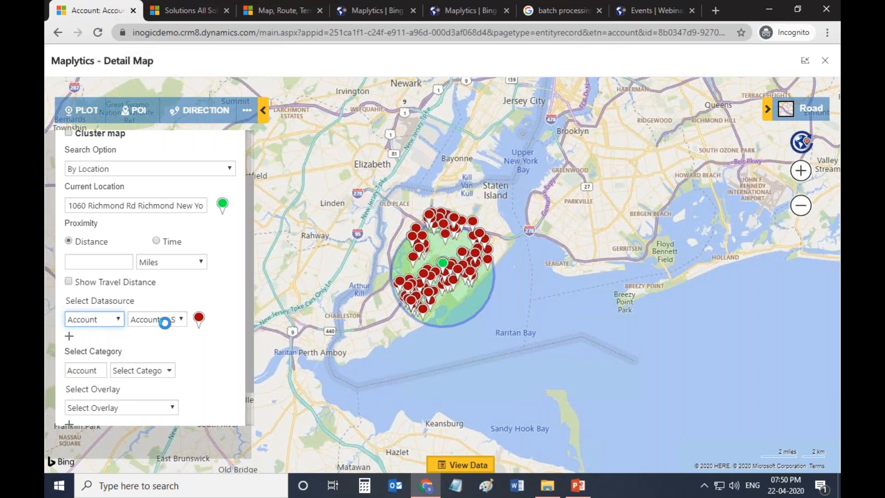
# Browse the account views, keep Accounts - Staten island as the datasource view, and plot its records with no proximity distance
pyautogui.click(167, 319)
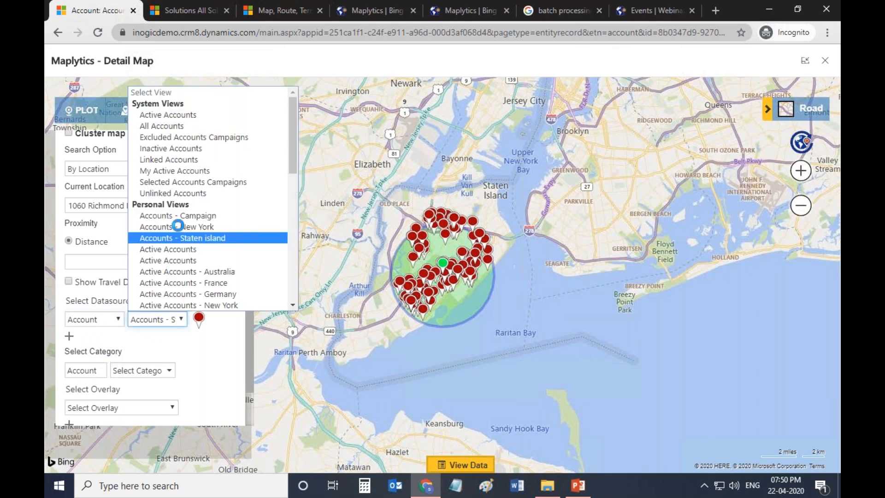
pyautogui.scroll(-8, 196, 207)
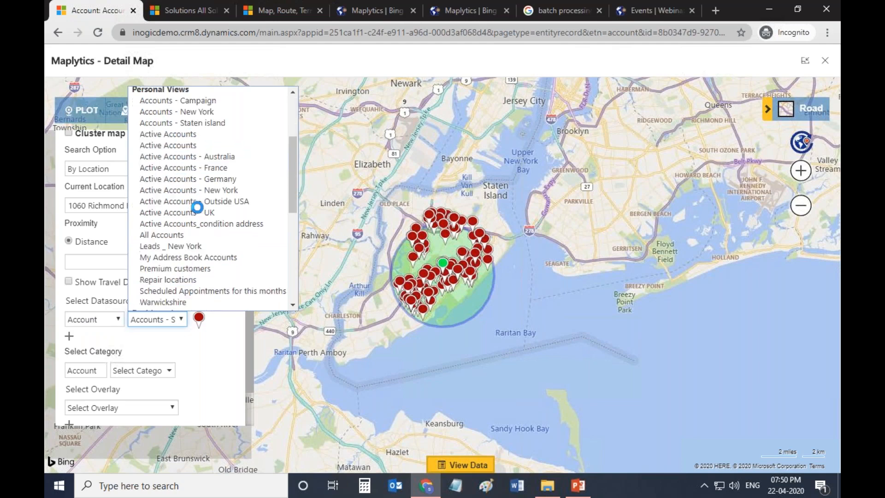
pyautogui.scroll(-1, 197, 207)
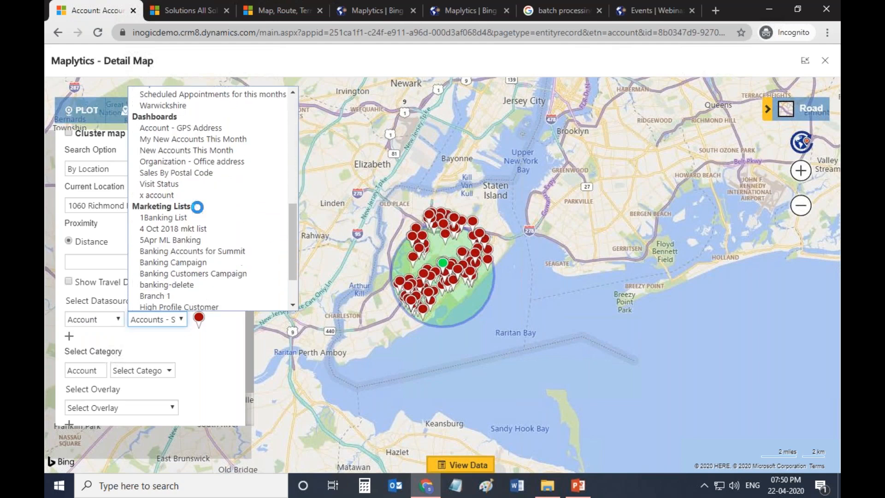
pyautogui.scroll(9, 197, 207)
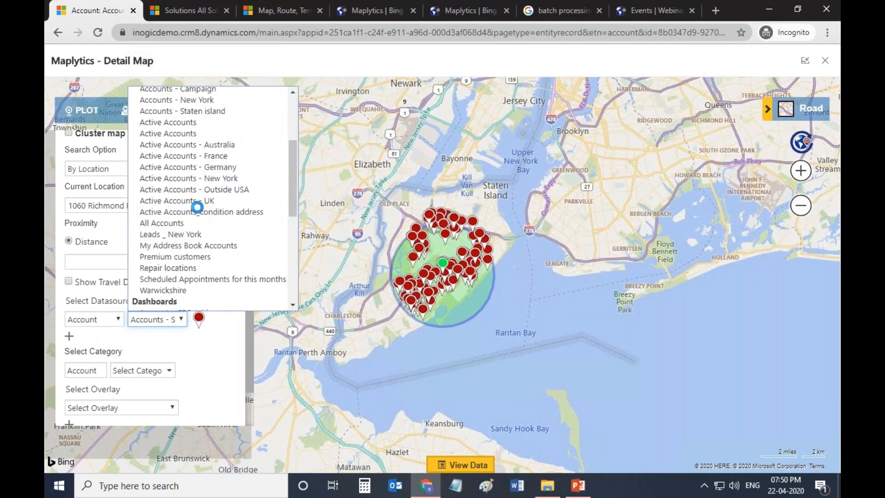
pyautogui.click(212, 171)
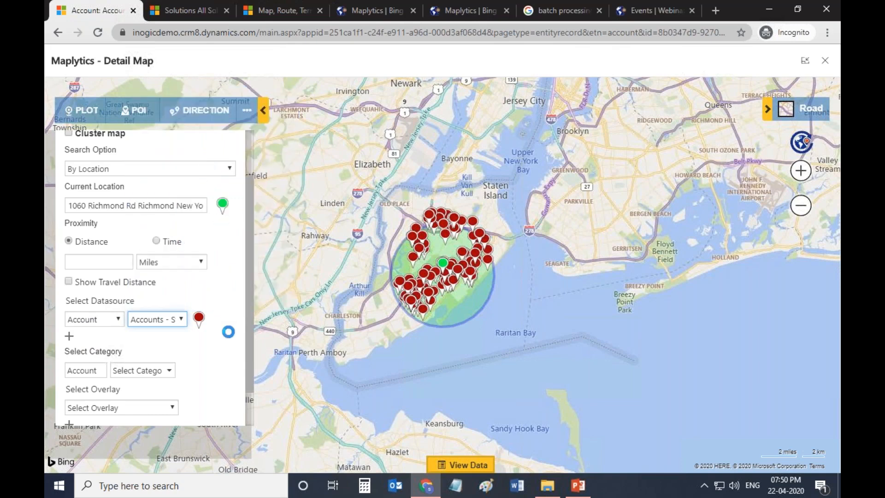
pyautogui.scroll(-1, 227, 330)
pyautogui.click(216, 397)
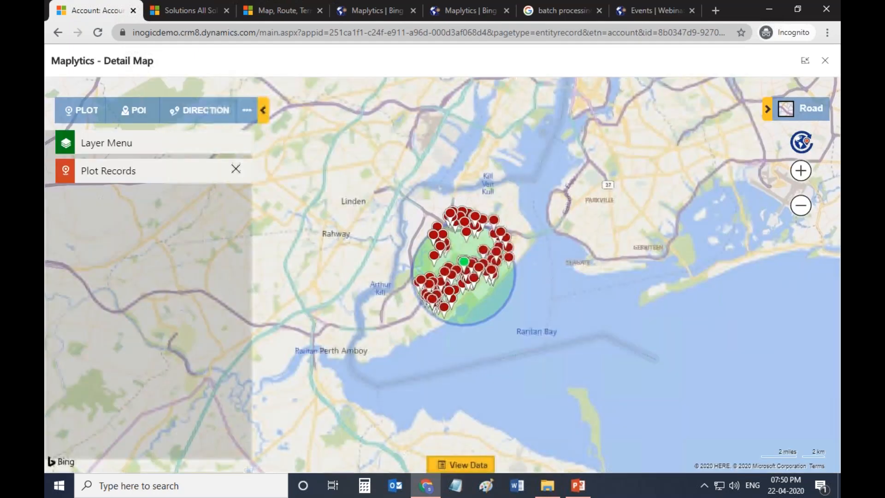
# Expand the Plot Records settings and open the details card of an account plotted in northern Staten Island
pyautogui.click(187, 175)
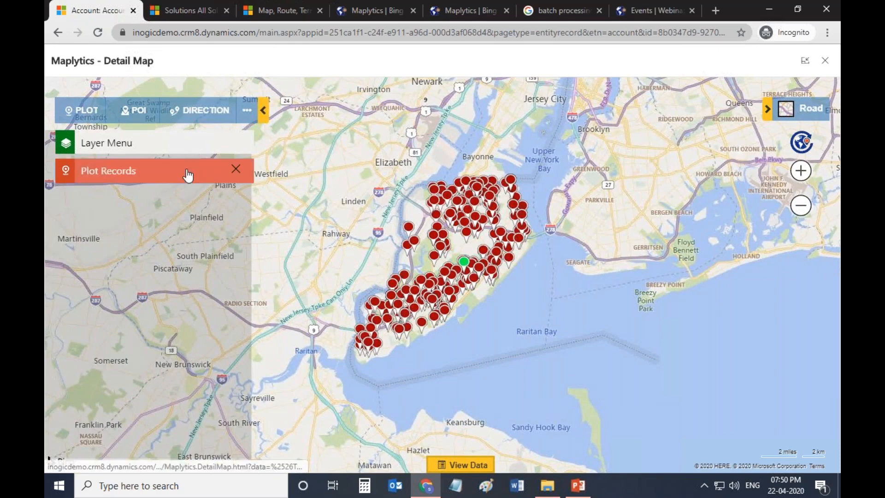
pyautogui.moveTo(466, 214)
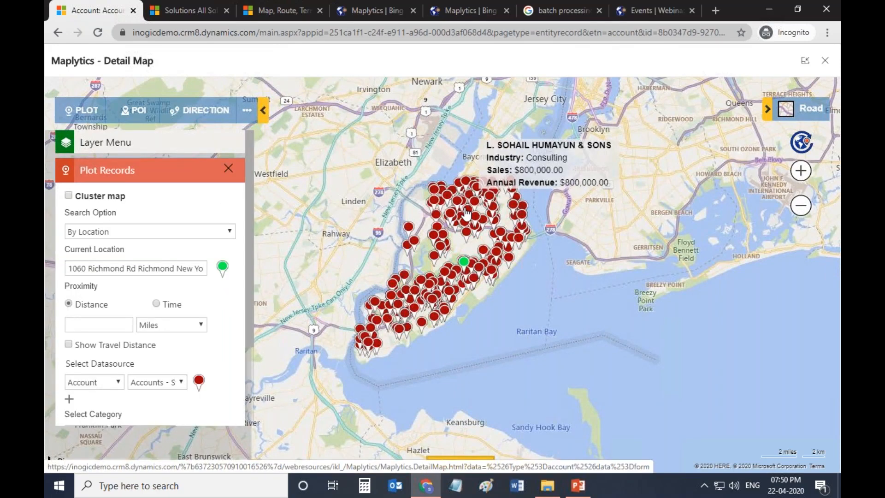
pyautogui.click(468, 215)
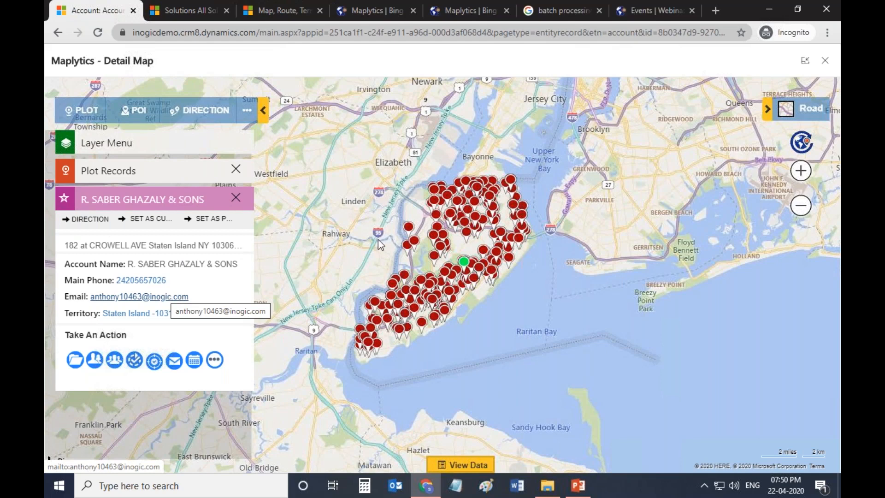
pyautogui.moveTo(468, 237)
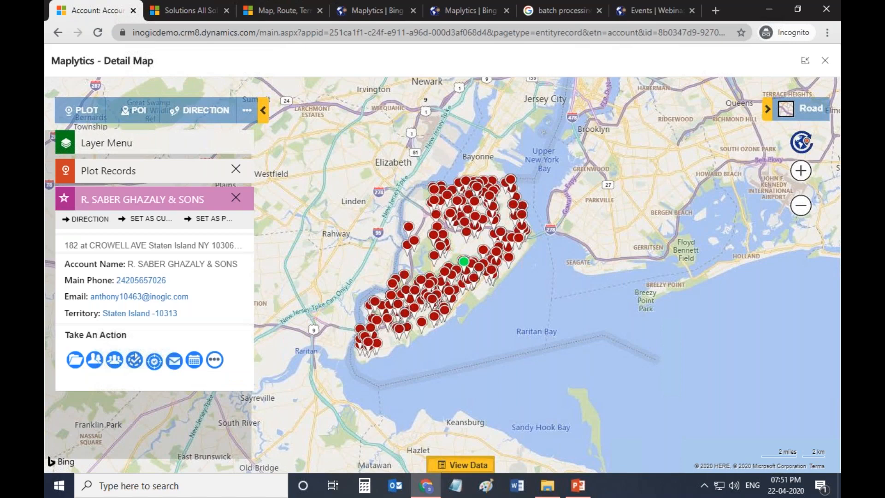
# Show the data grid of plotted accounts, enlarge it to examine the Industry column filter, and shrink it again
pyautogui.click(462, 465)
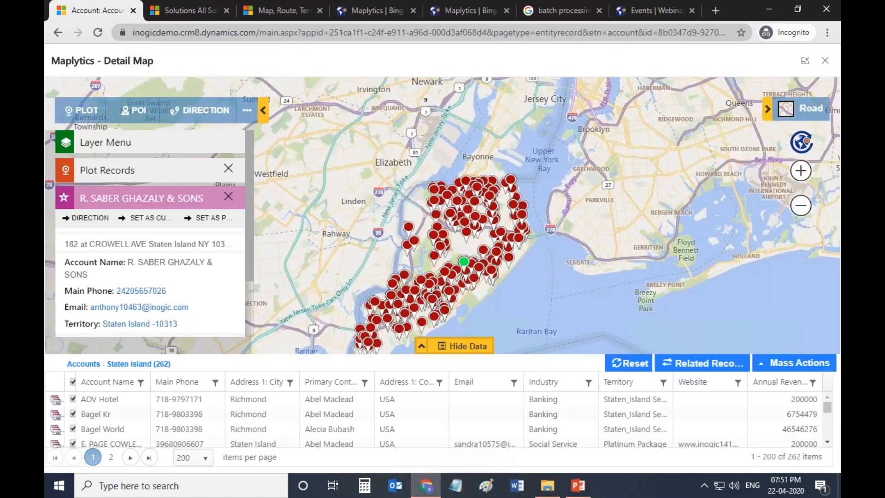
pyautogui.click(421, 346)
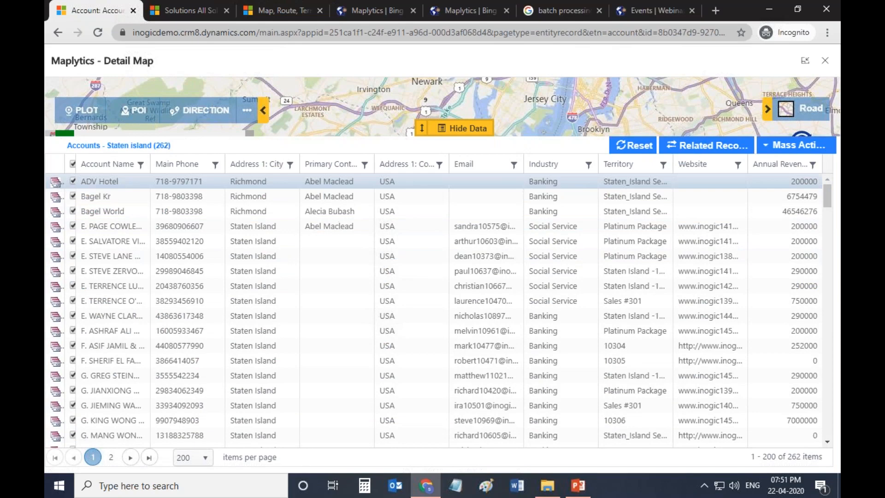
pyautogui.click(588, 165)
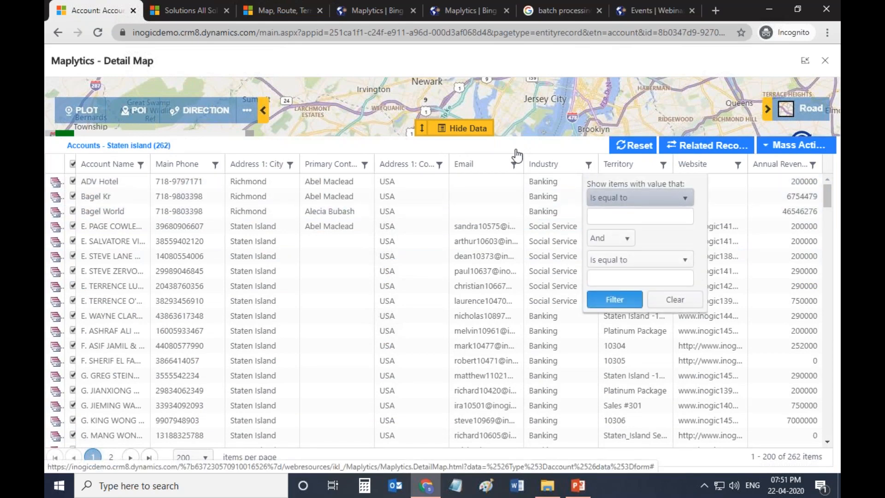
pyautogui.click(423, 129)
pyautogui.moveTo(425, 134); pyautogui.dragTo(425, 355)
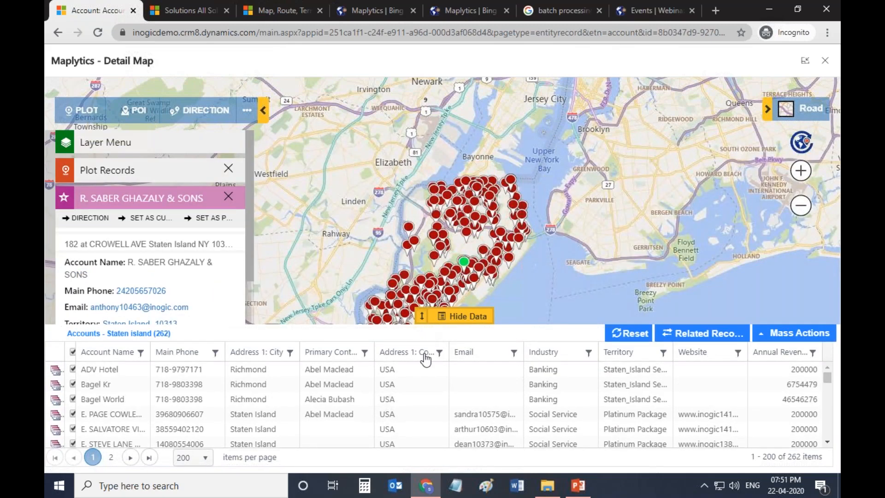
# View the Save Data and Change Owner mass-action dialogs for the plotted accounts without applying either
pyautogui.click(765, 371)
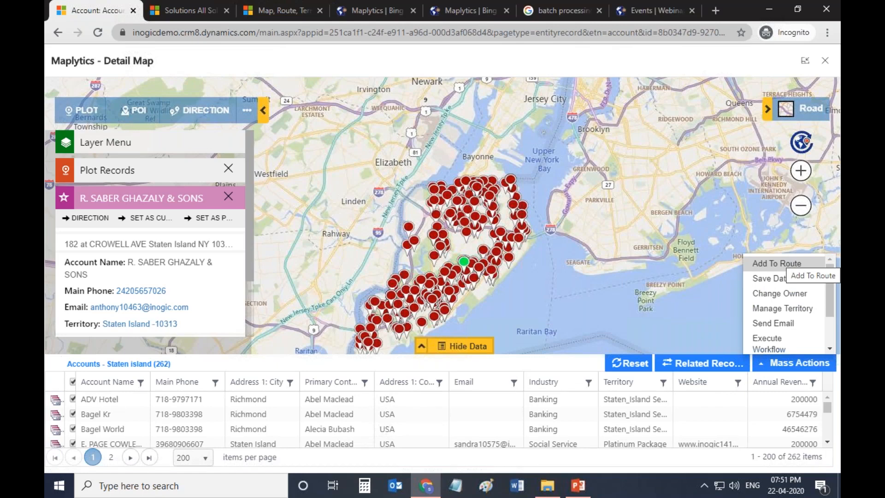
pyautogui.click(775, 278)
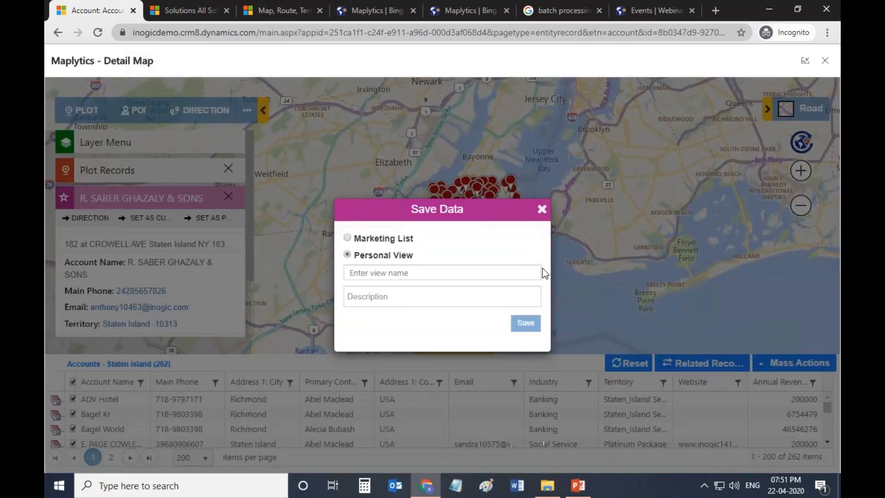
pyautogui.click(543, 210)
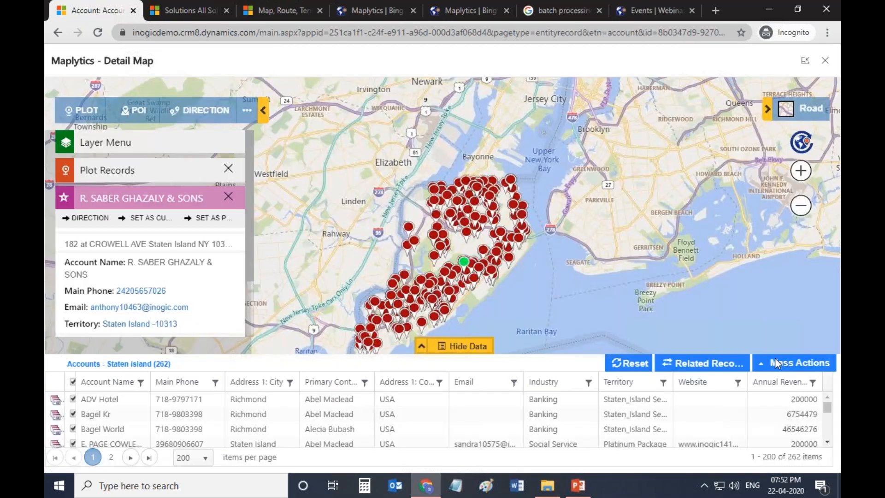
pyautogui.click(777, 364)
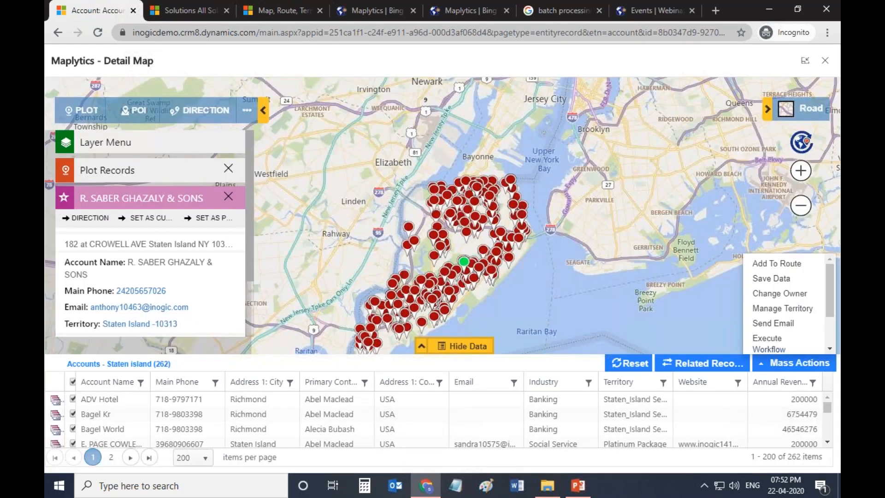
pyautogui.click(787, 294)
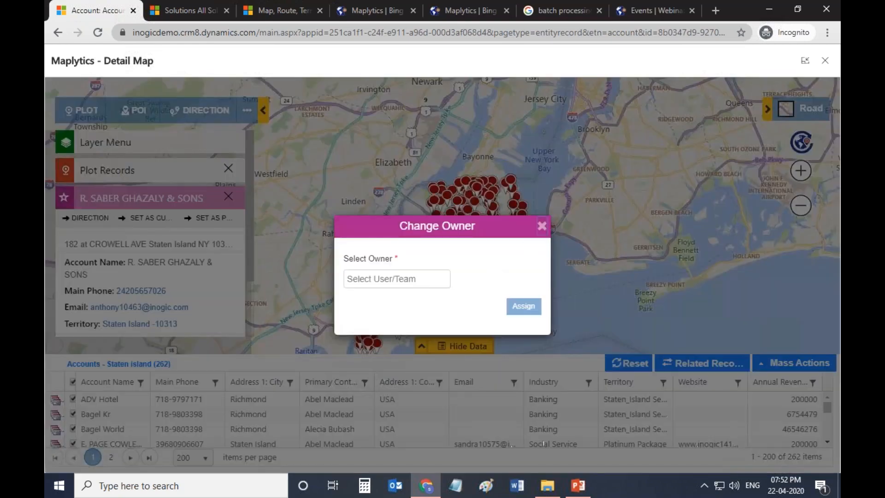
# Pick 12303 Schenectady in the Manage Territory mass action for the plotted accounts, and close it without saving
pyautogui.click(790, 363)
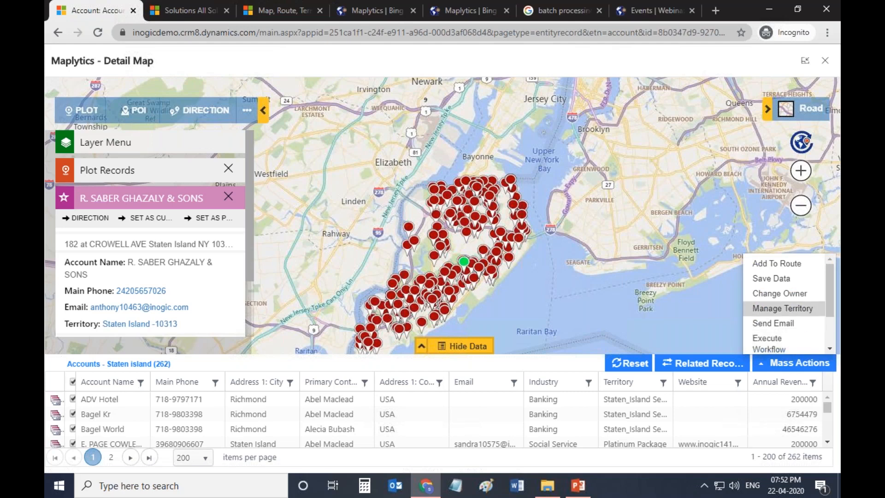
pyautogui.click(783, 308)
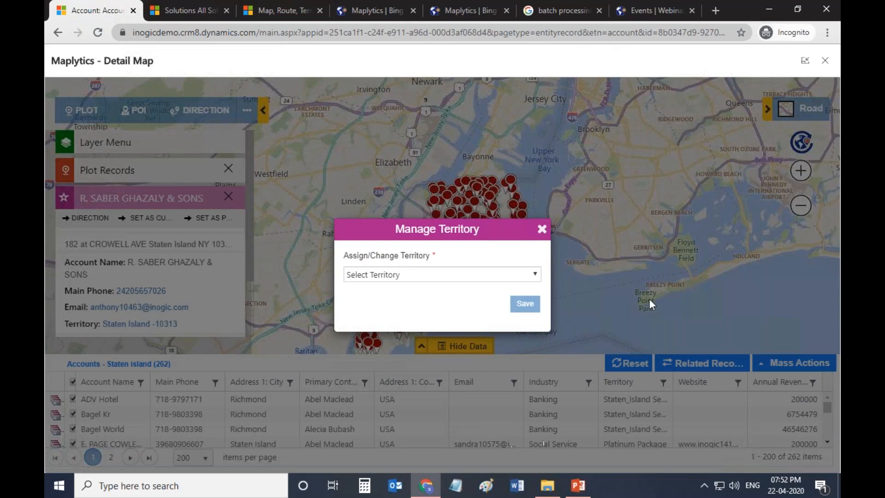
pyautogui.click(536, 275)
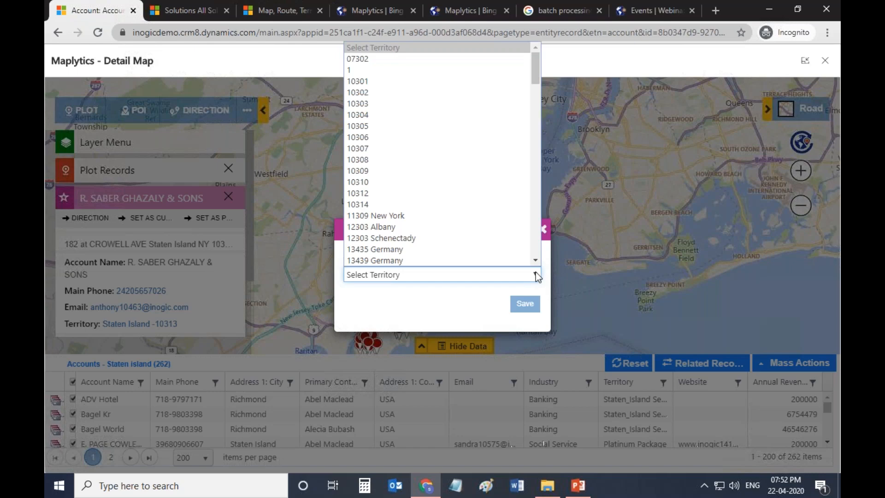
pyautogui.click(481, 242)
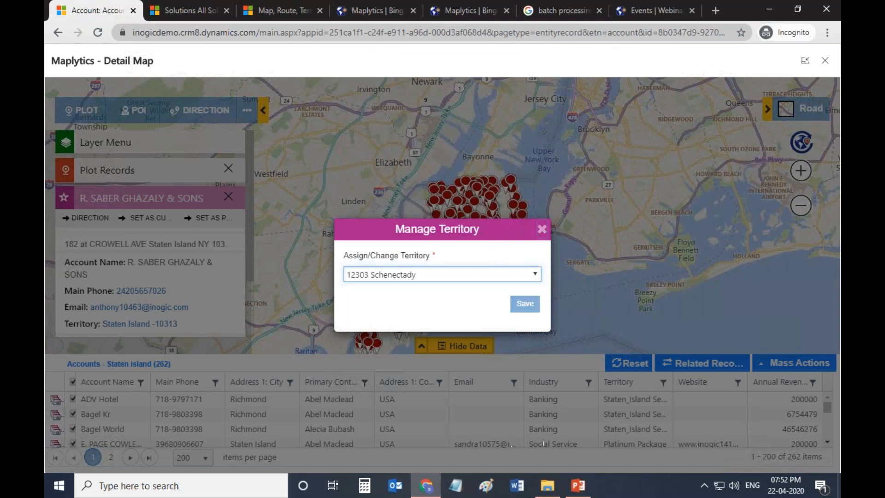
pyautogui.click(541, 232)
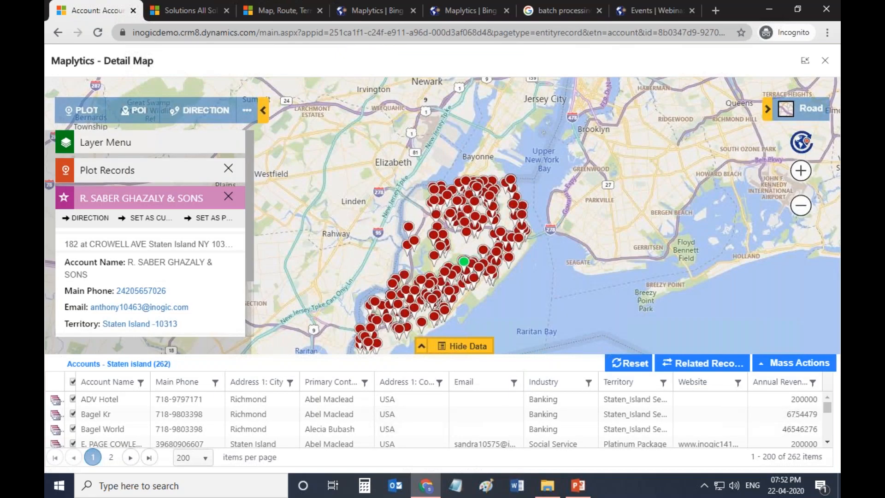
# View the template and recipient options of the Send Email mass action for the plotted accounts, and close it without sending
pyautogui.click(789, 364)
pyautogui.scroll(-1, 789, 303)
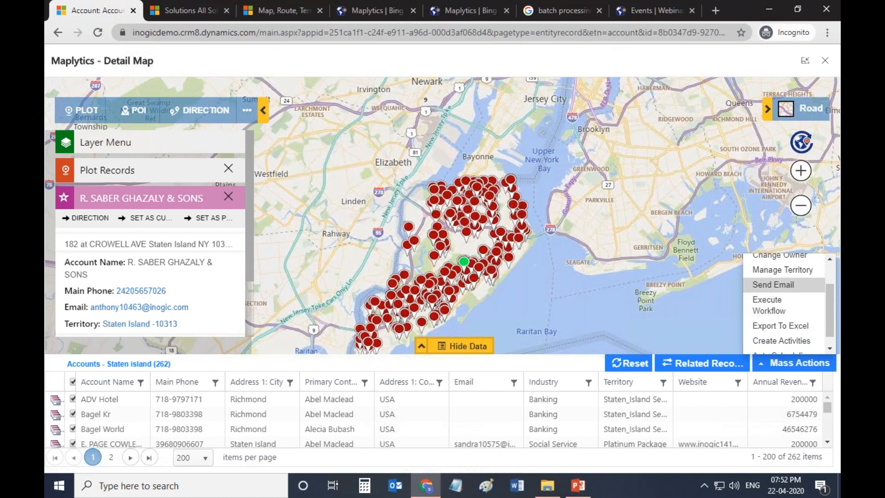
pyautogui.click(773, 284)
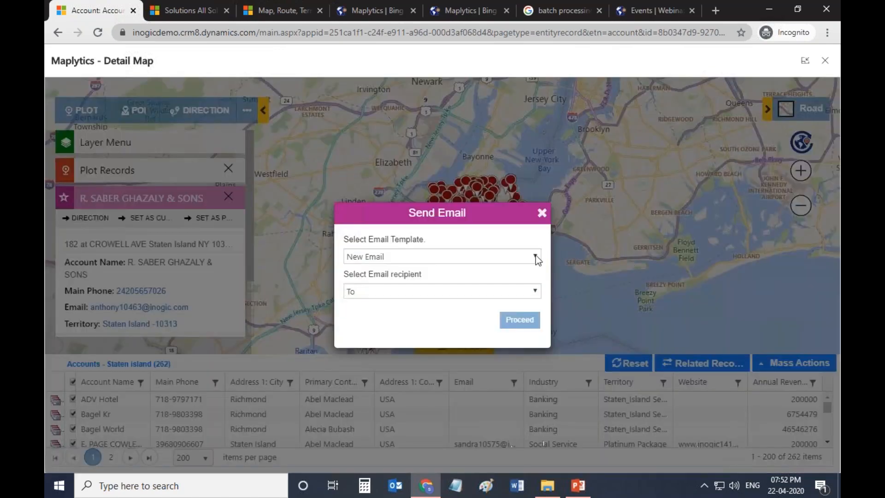
pyautogui.click(536, 257)
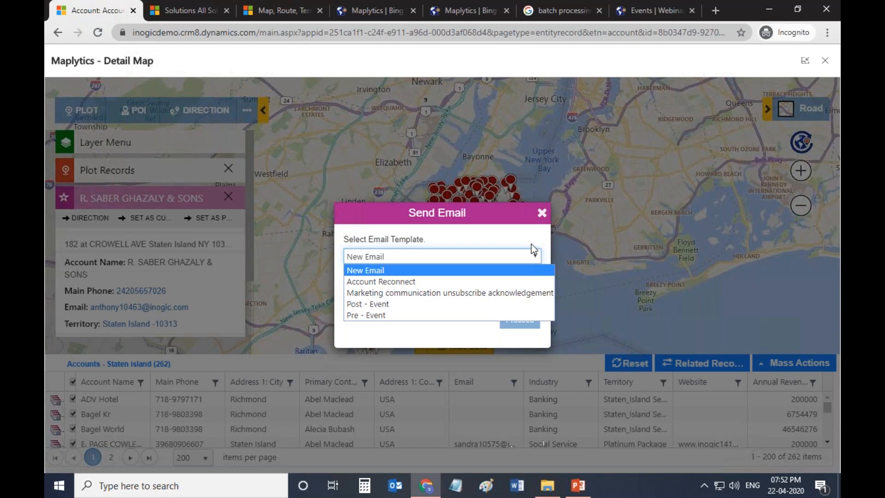
pyautogui.click(526, 270)
pyautogui.click(517, 289)
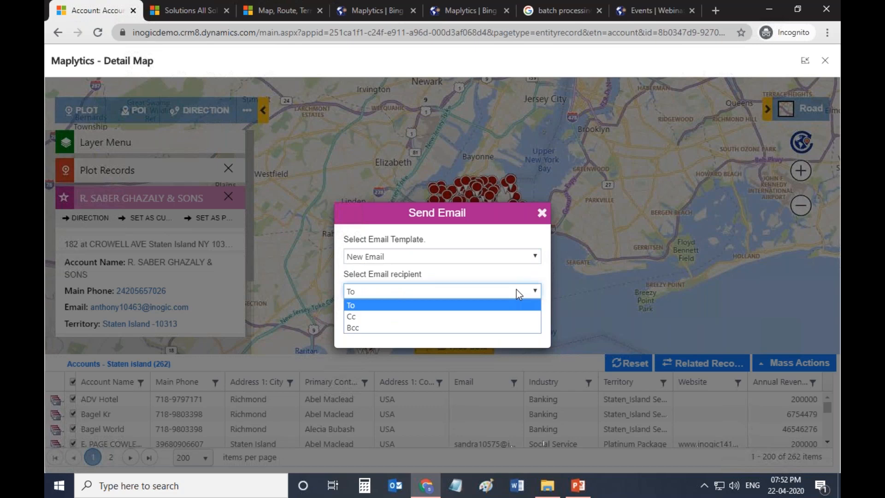
pyautogui.click(515, 278)
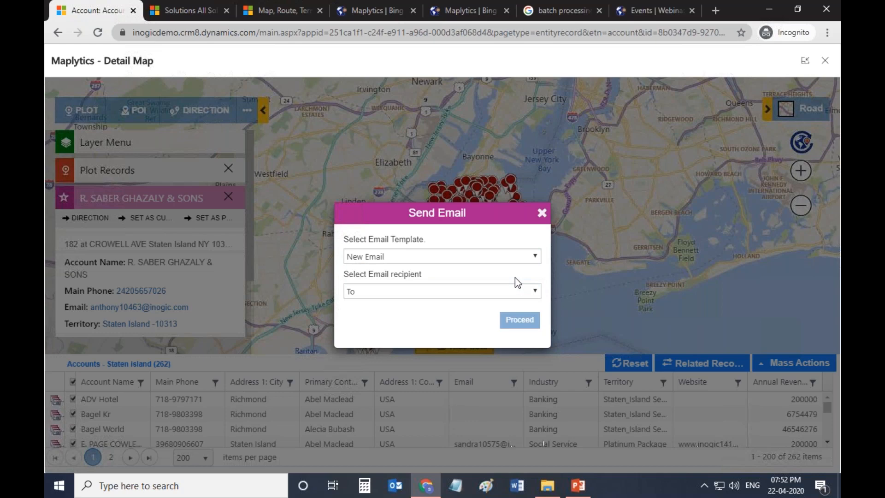
pyautogui.click(544, 213)
# View the workflows offered by the Execute Workflow mass action for the plotted accounts, and close it without running any
pyautogui.click(794, 363)
pyautogui.scroll(-1, 784, 295)
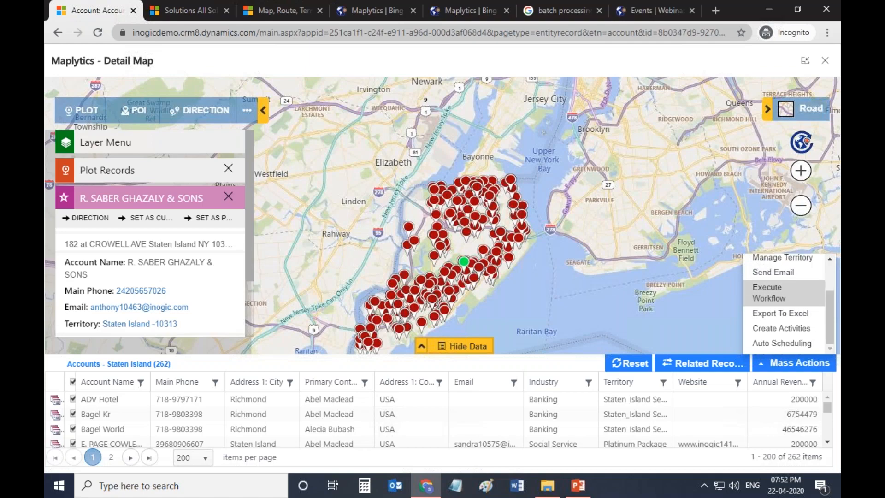
pyautogui.click(775, 288)
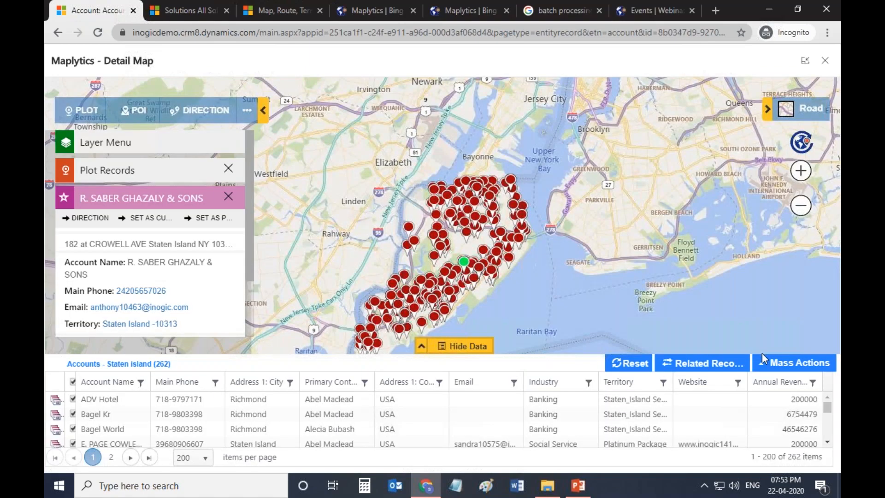
pyautogui.click(767, 362)
pyautogui.scroll(-1, 776, 340)
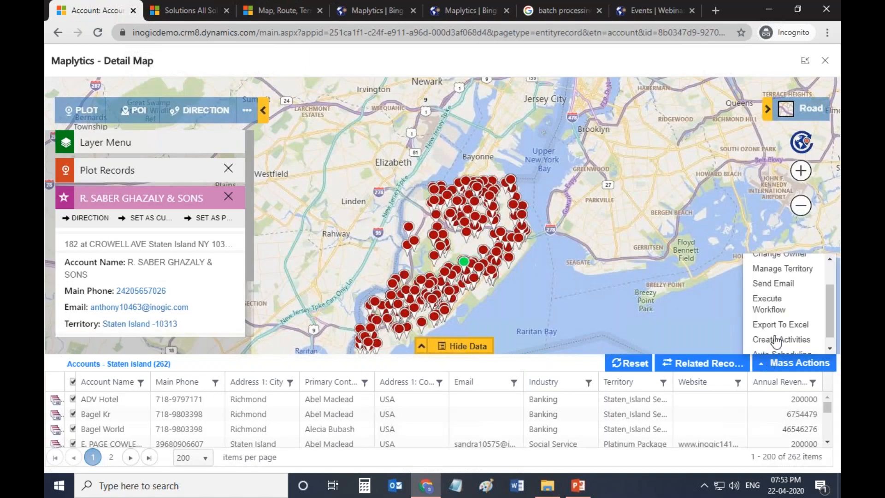
pyautogui.click(530, 277)
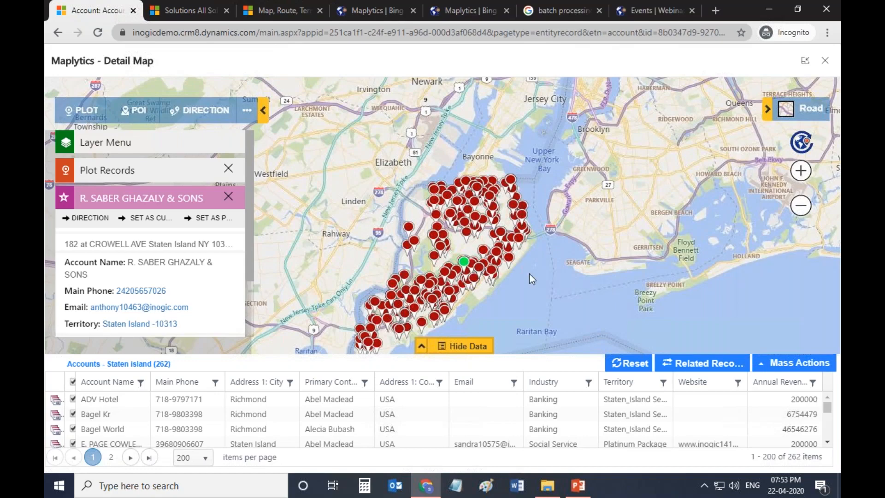
pyautogui.click(529, 275)
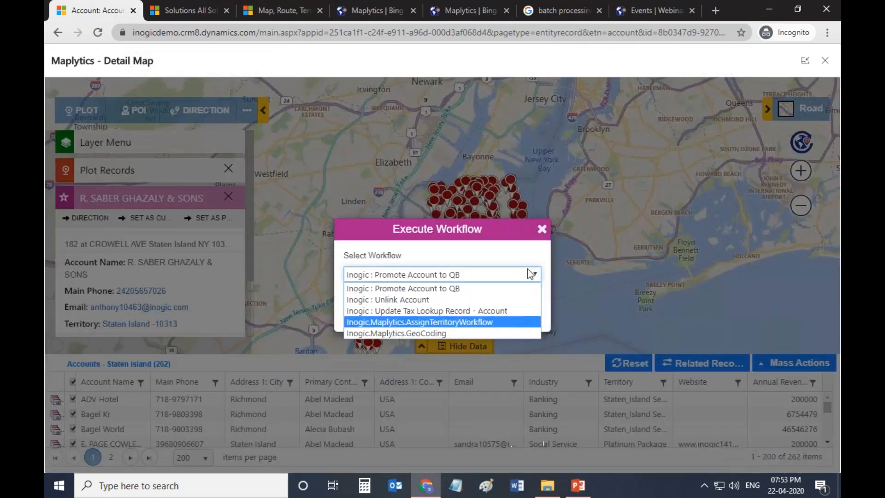
pyautogui.click(543, 229)
pyautogui.click(543, 229)
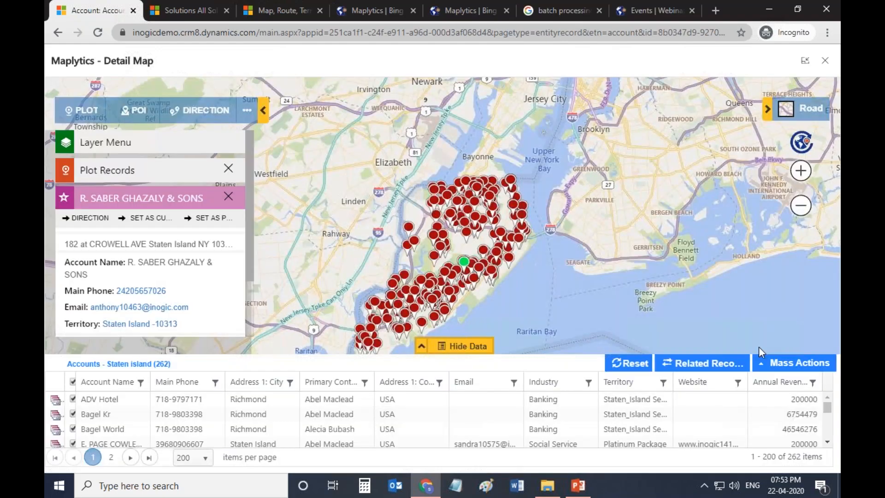
# View the Create Activities mass-action form and its activity types, and close it without creating anything
pyautogui.click(775, 363)
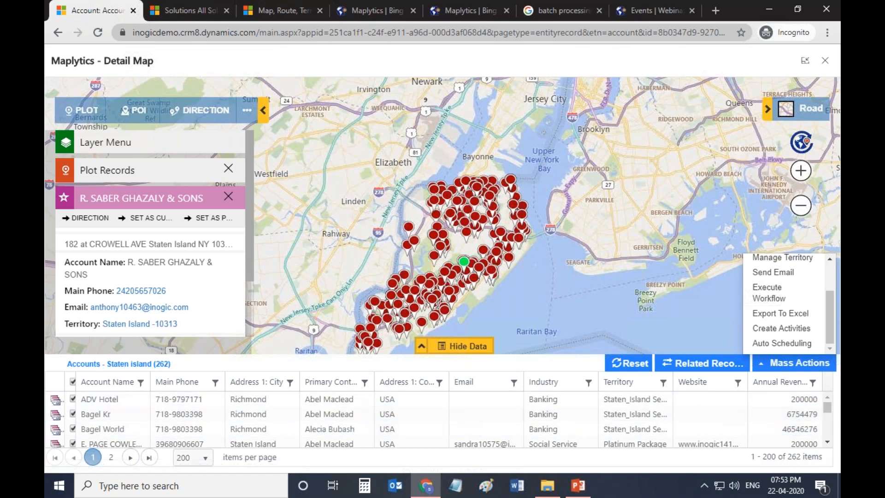
pyautogui.click(771, 329)
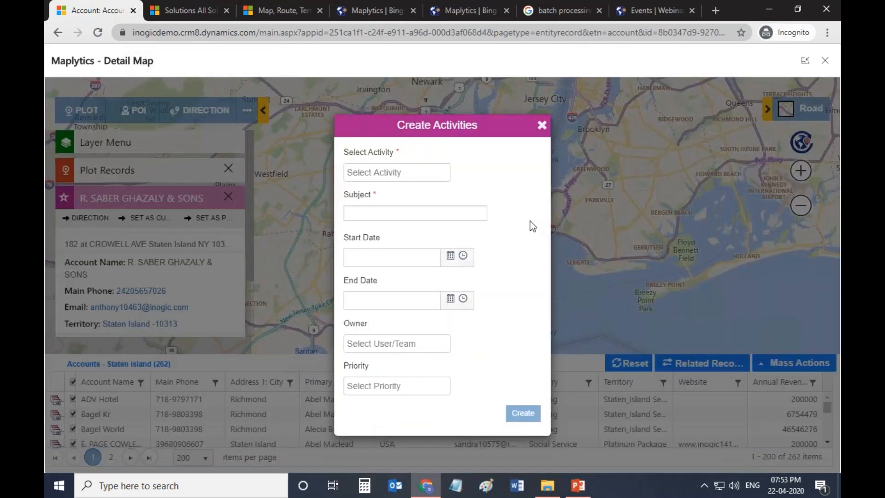
pyautogui.click(347, 173)
pyautogui.press('BackSpace')
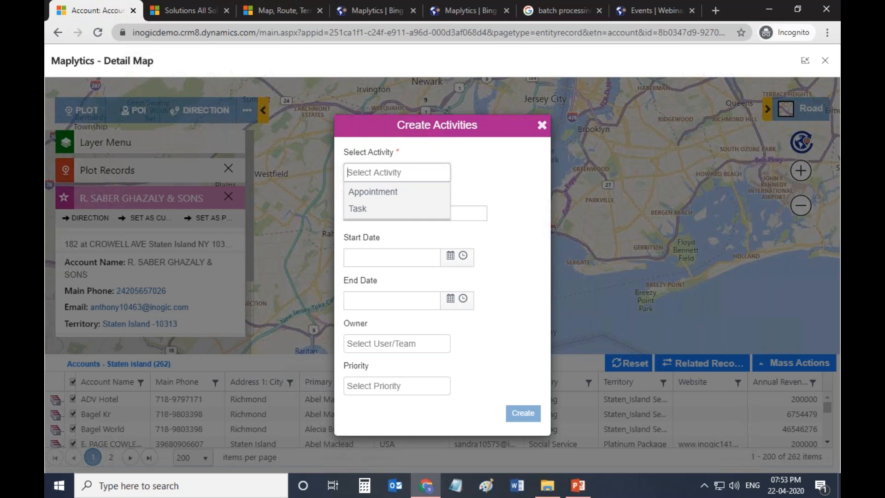
pyautogui.click(543, 125)
pyautogui.click(542, 125)
# Look at the Export To Excel and Auto Scheduling mass actions, and hide the data grid
pyautogui.click(784, 363)
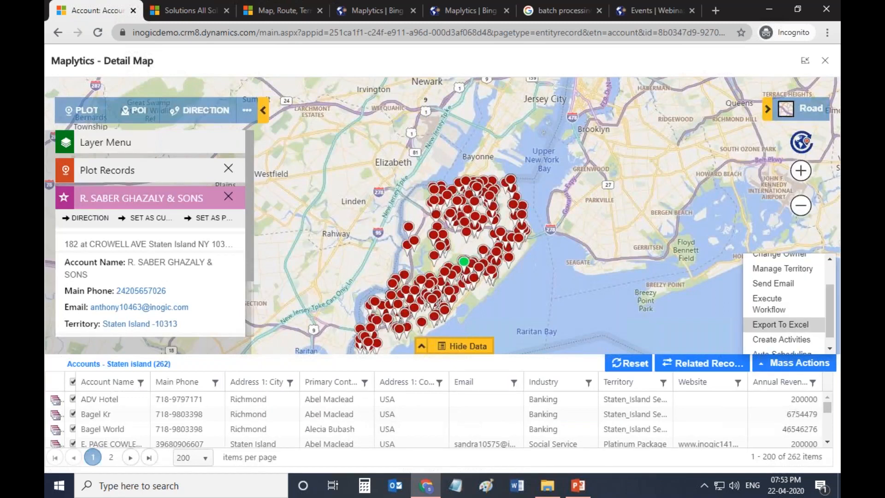
pyautogui.scroll(-1, 779, 342)
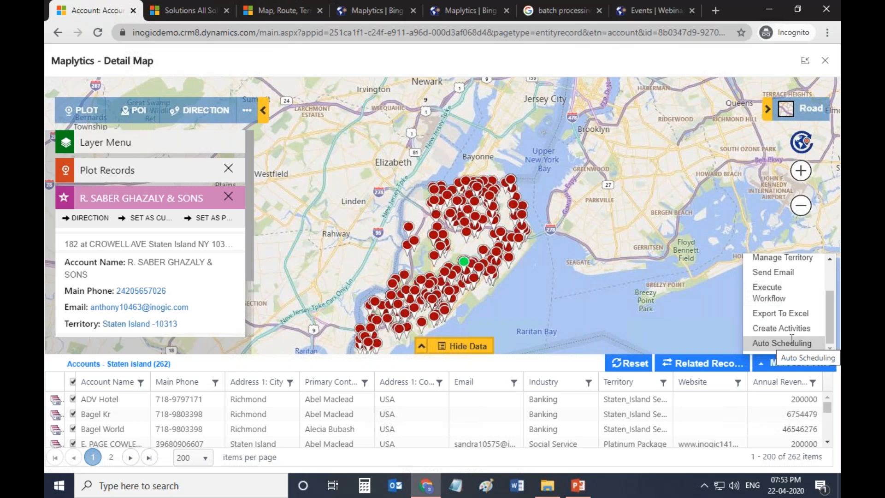
pyautogui.click(461, 346)
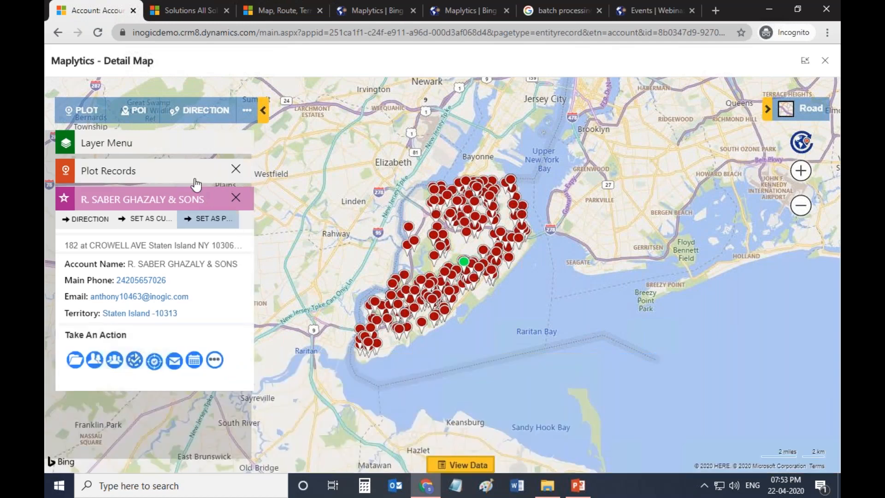
# Set the Plot Records search option to By Region with Postal Code as the region type
pyautogui.click(191, 176)
pyautogui.click(188, 233)
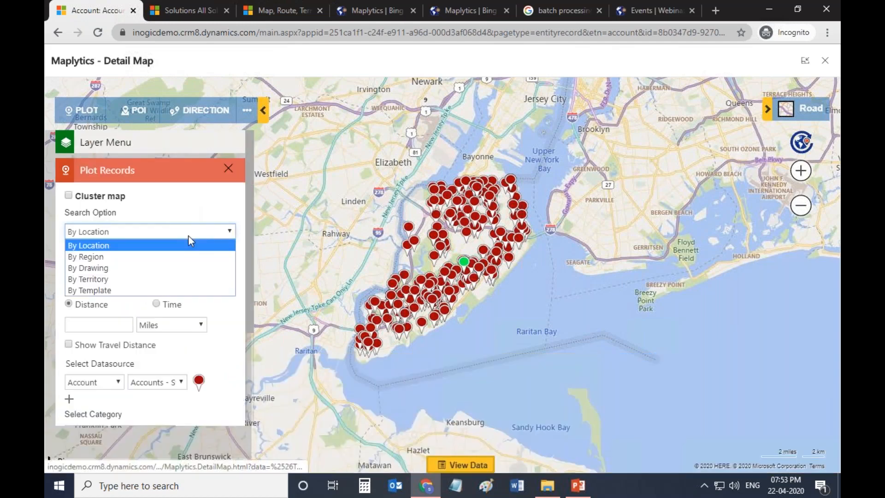
pyautogui.click(181, 261)
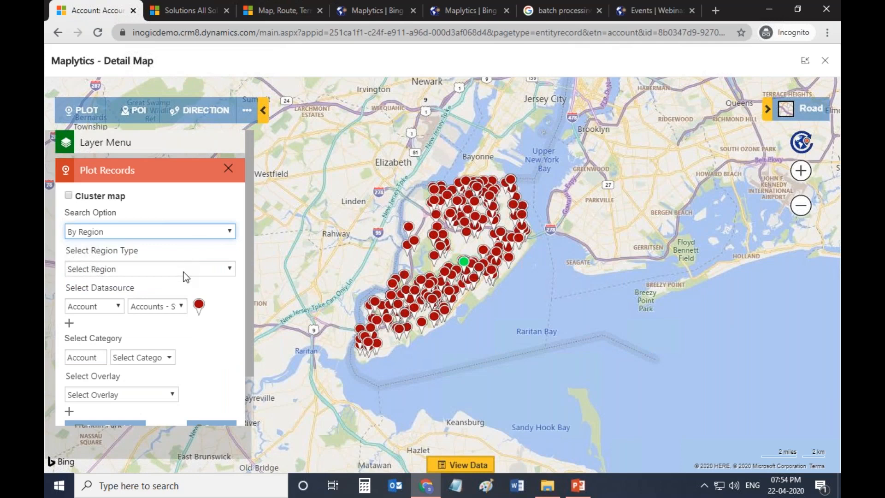
pyautogui.click(184, 272)
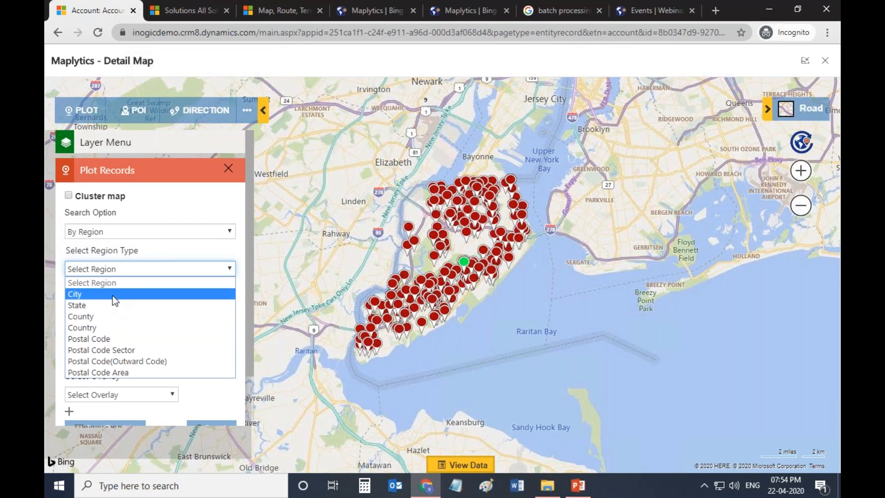
pyautogui.click(127, 343)
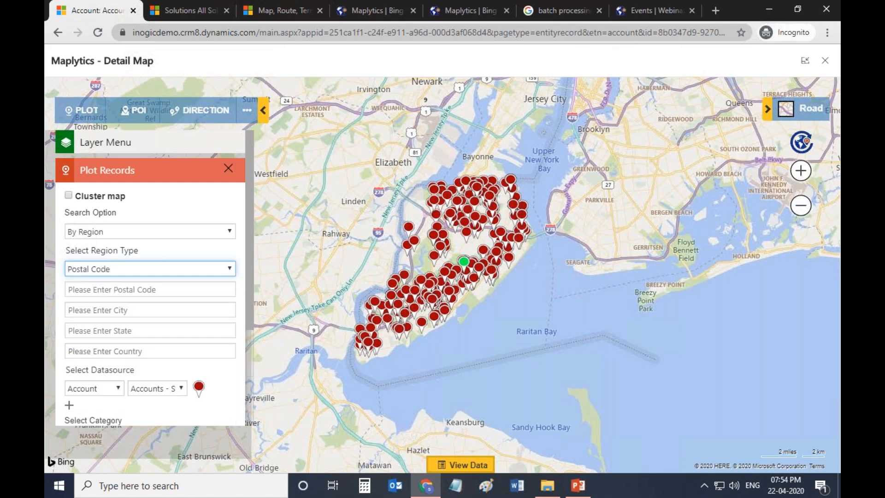
# Enter postal codes 10301, 10305 and 10306 with country usa, and plot the accounts in those regions
pyautogui.click(136, 290)
pyautogui.write('10301,')
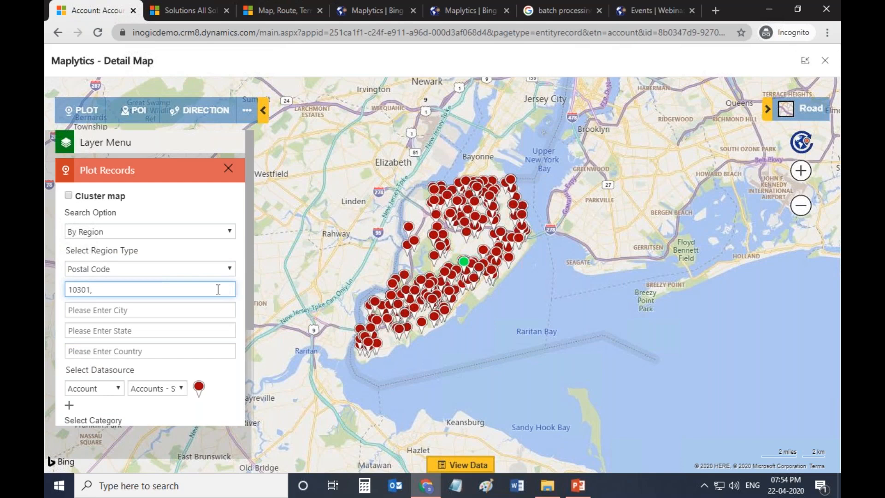
pyautogui.write('10305, 10306')
pyautogui.click(174, 351)
pyautogui.write('usa')
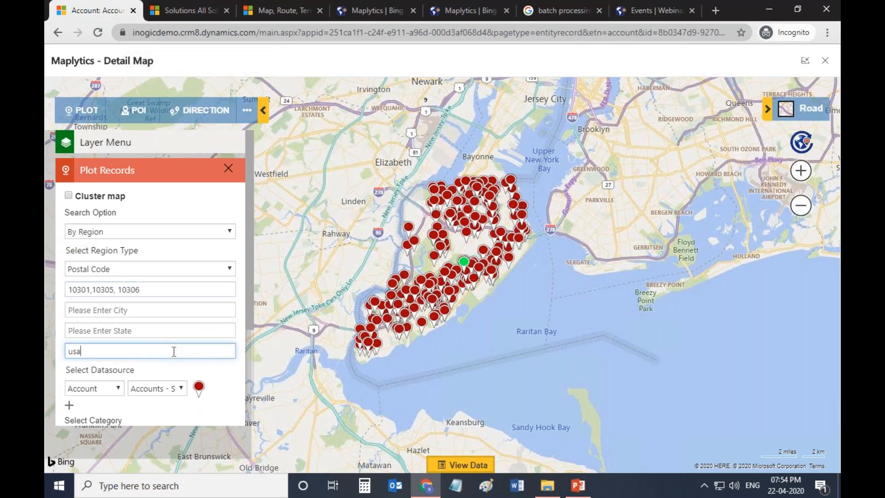
pyautogui.scroll(-5, 174, 351)
pyautogui.click(212, 374)
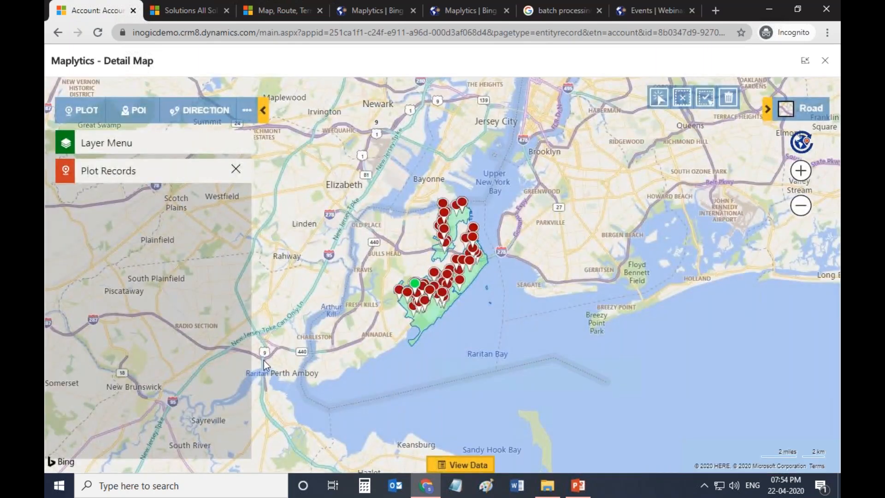
# View the summary cards of the 10301 and 10305 postal code regions on the map, and hide the data grid
pyautogui.moveTo(448, 290)
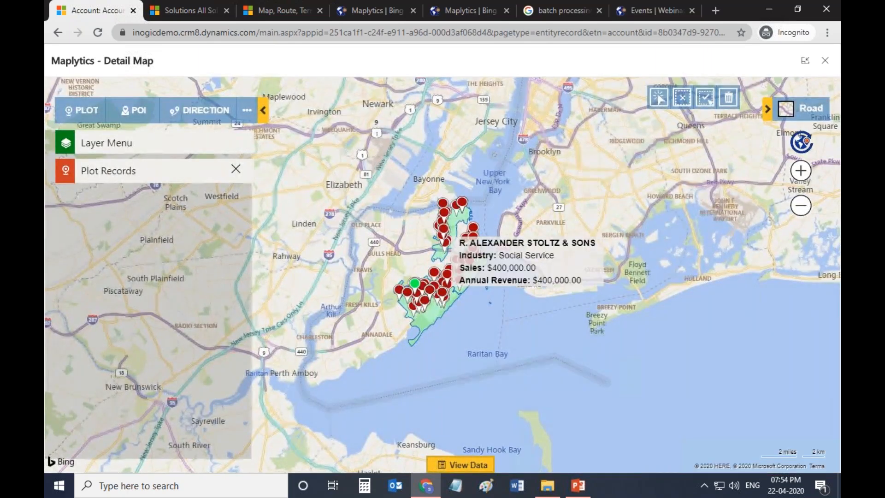
pyautogui.scroll(1, 447, 277)
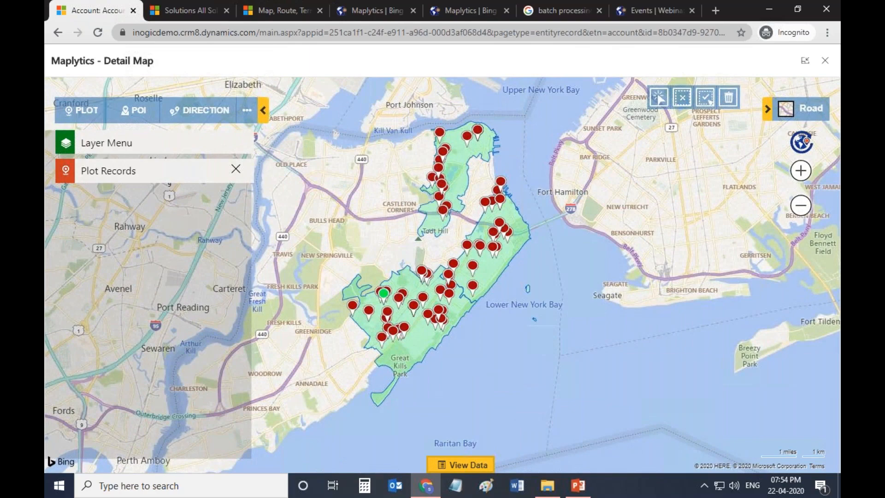
pyautogui.moveTo(454, 175)
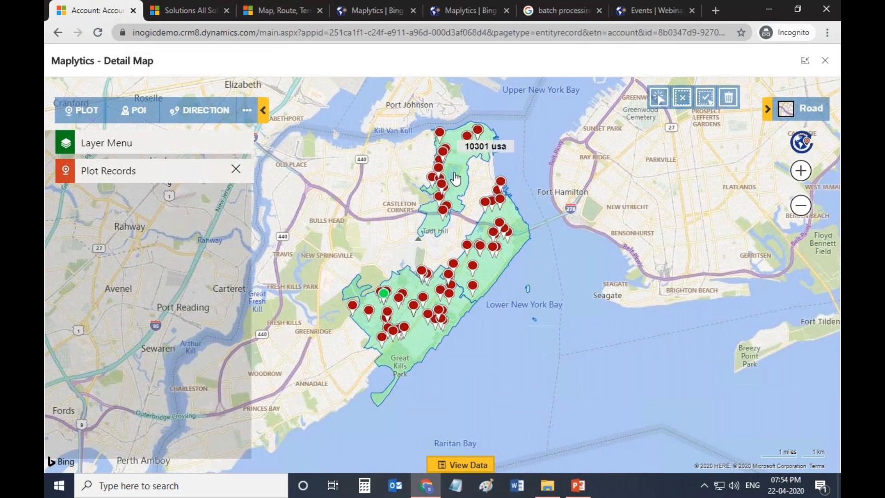
pyautogui.click(456, 178)
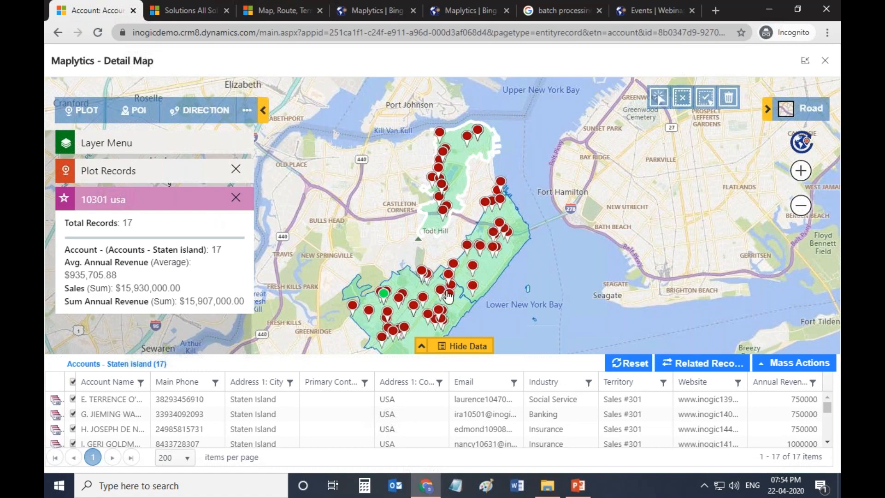
pyautogui.click(488, 280)
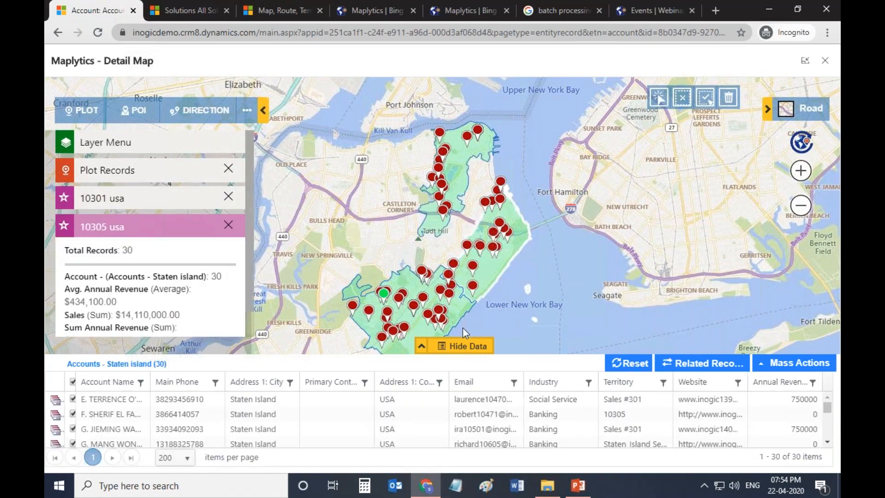
pyautogui.click(463, 346)
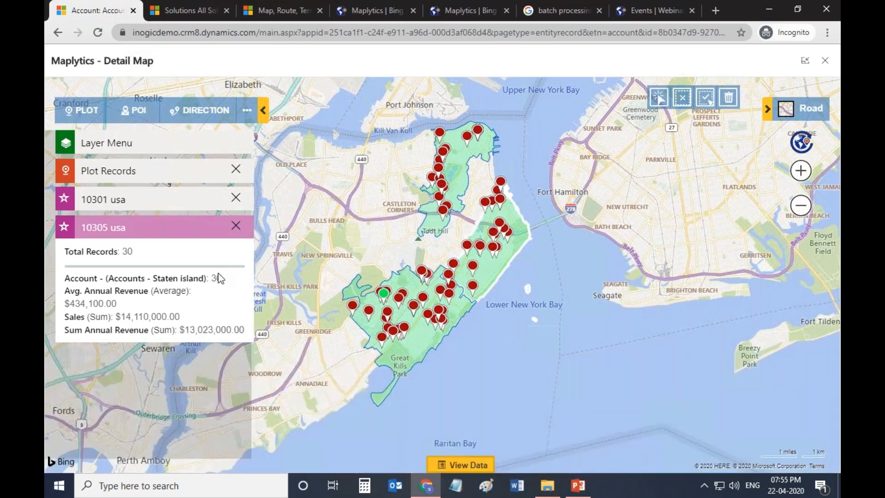
# Set the Plot Records search option to By Drawing and draw a freehand shape around Bulls Head
pyautogui.click(175, 171)
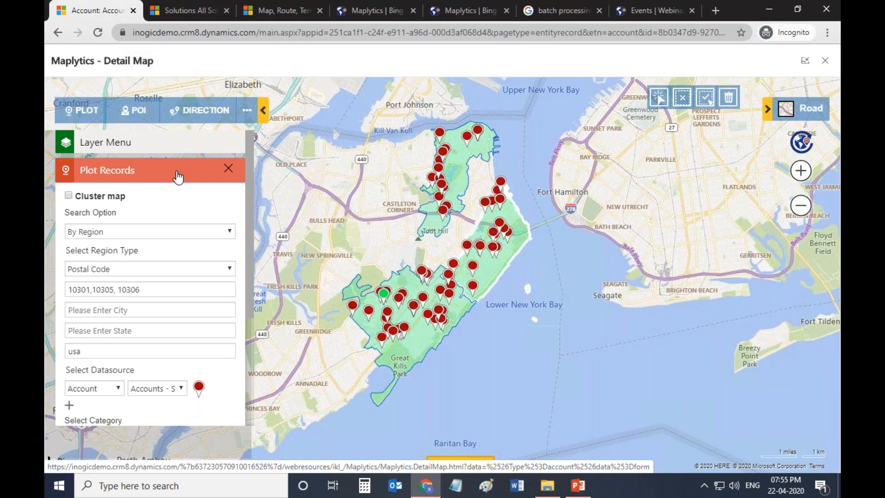
pyautogui.click(200, 231)
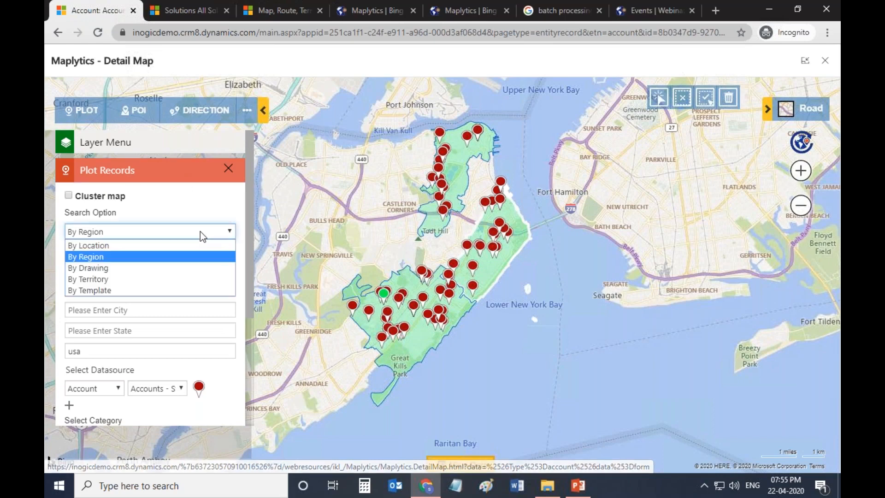
pyautogui.click(178, 268)
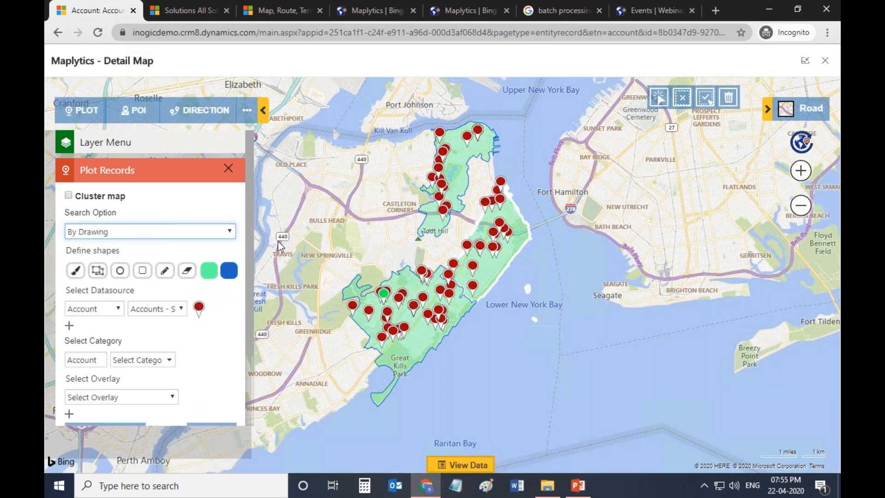
pyautogui.moveTo(369, 244); pyautogui.dragTo(468, 247)
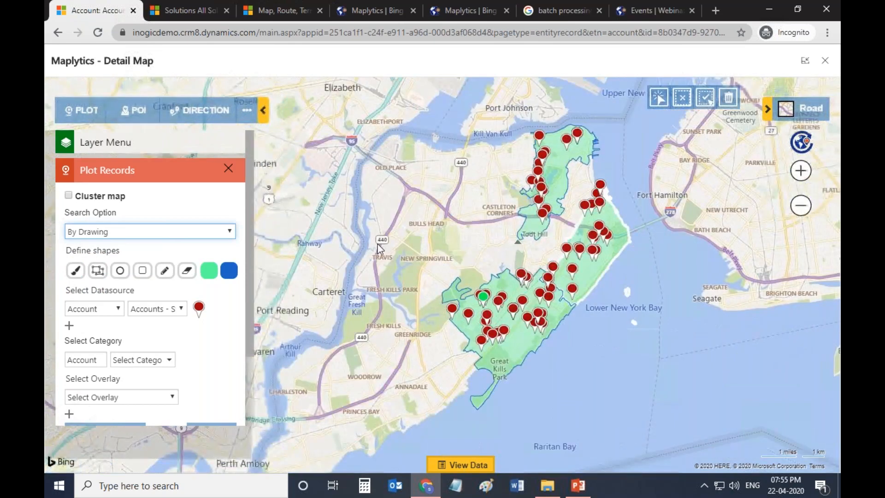
pyautogui.click(81, 273)
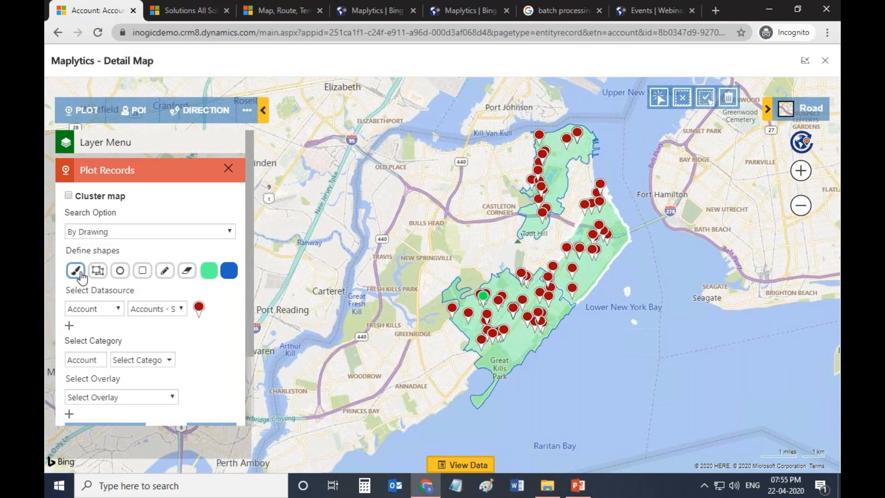
pyautogui.moveTo(376, 199)
pyautogui.mouseDown()
pyautogui.moveTo(419, 187)
pyautogui.moveTo(393, 189)
pyautogui.mouseUp()
pyautogui.moveTo(392, 237)
pyautogui.mouseDown()
pyautogui.moveTo(449, 266)
pyautogui.moveTo(484, 207)
pyautogui.moveTo(383, 186)
pyautogui.mouseUp()
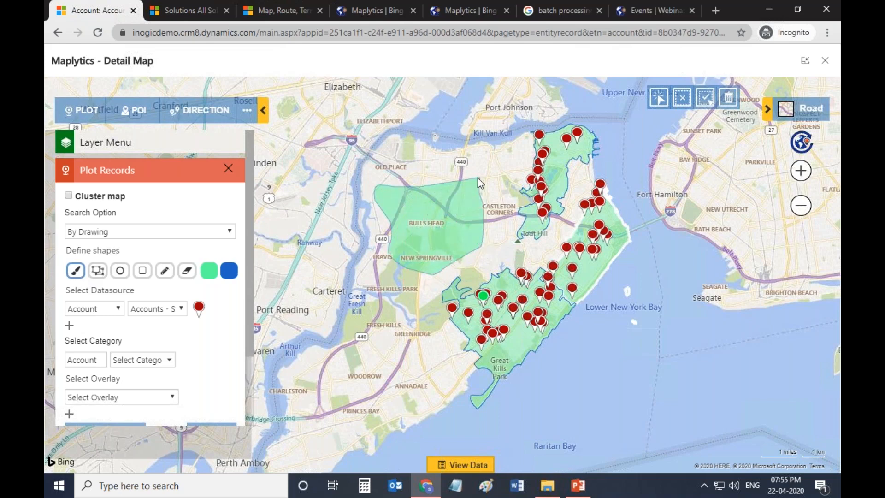
# Draw a four-sided polygon over the Greenridge area, between Fresh Kills and Annadale
pyautogui.click(97, 271)
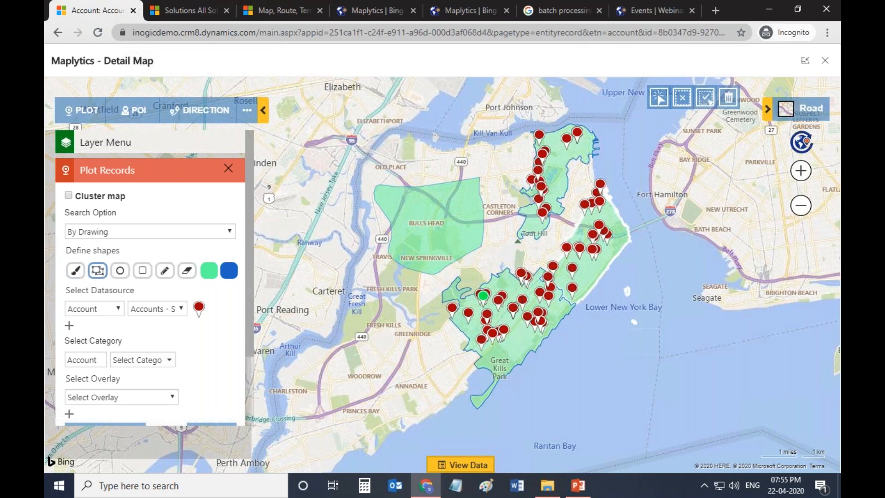
pyautogui.click(364, 323)
pyautogui.click(443, 378)
pyautogui.doubleClick(363, 367)
# Draw a circle between Charleston and Princes Bay, and plot the accounts inside the drawn shapes
pyautogui.click(120, 270)
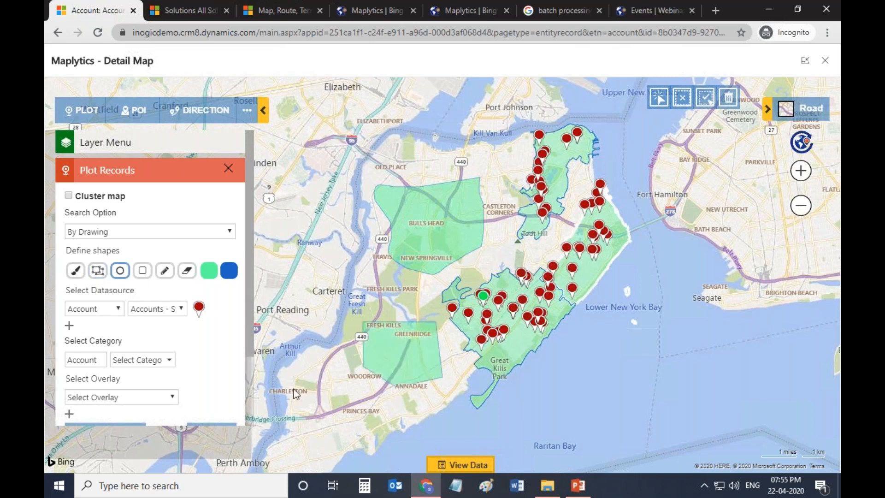
pyautogui.moveTo(328, 403); pyautogui.dragTo(351, 426)
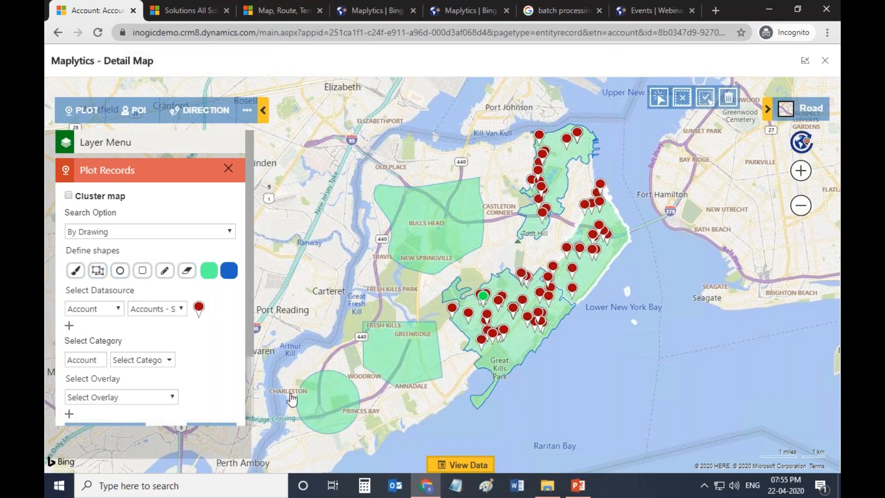
pyautogui.scroll(-2, 188, 358)
pyautogui.click(212, 343)
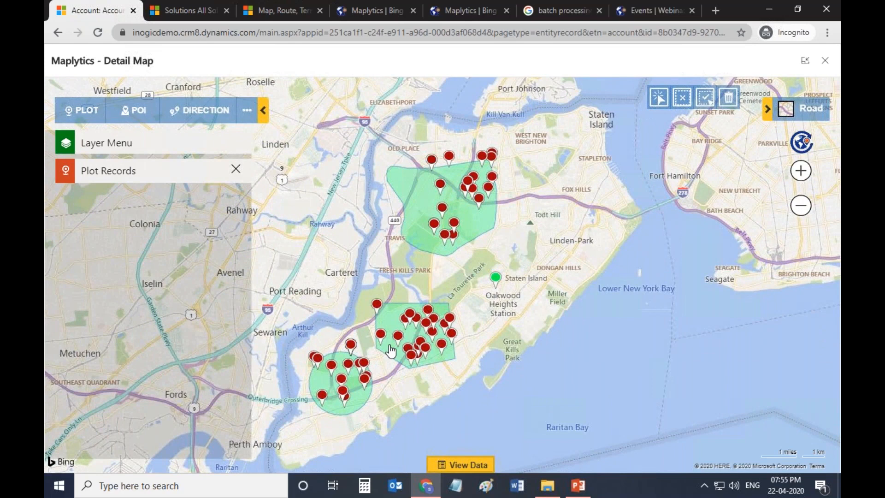
# View the summary cards of the freehand shape and the polygon, and hide the data grid
pyautogui.click(415, 202)
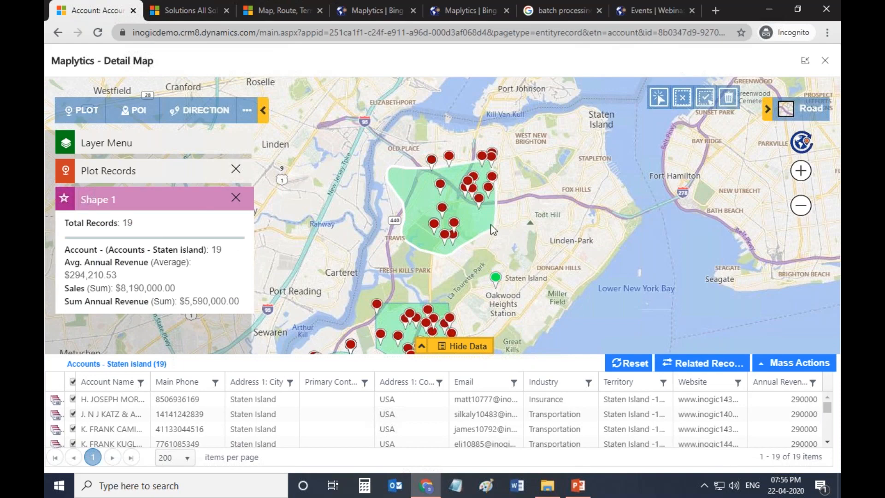
pyautogui.moveTo(493, 229); pyautogui.dragTo(532, 146)
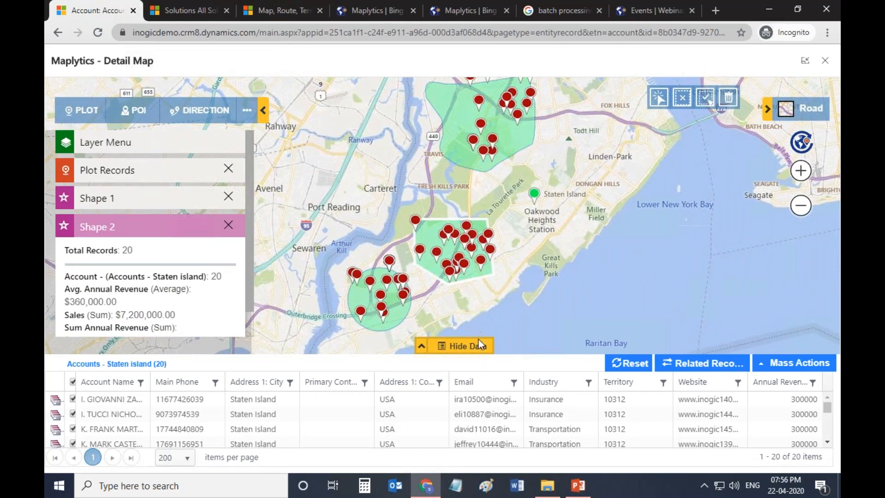
pyautogui.click(465, 346)
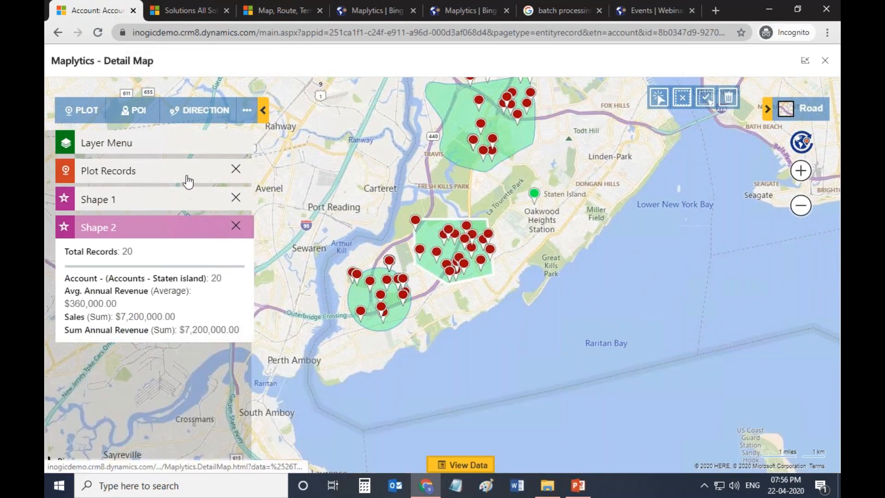
# Set the Plot Records search option to By Territory, and look at where the Territory Management option is found
pyautogui.click(187, 178)
pyautogui.click(187, 229)
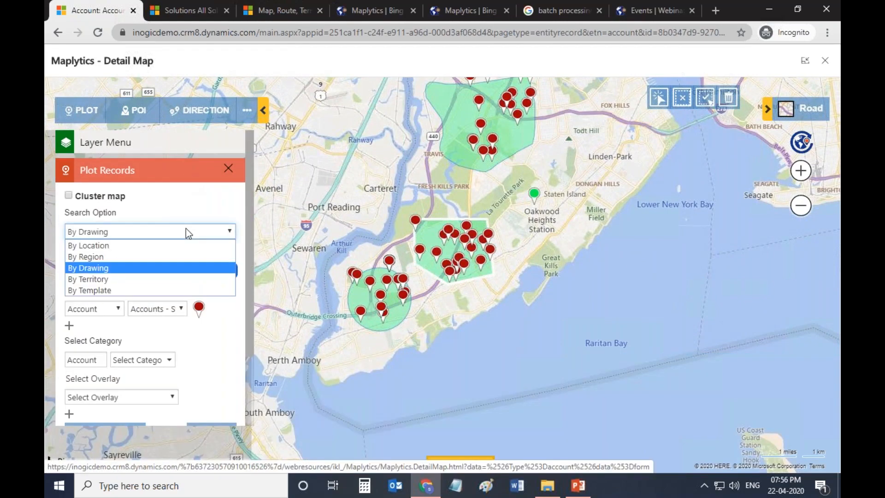
pyautogui.click(173, 278)
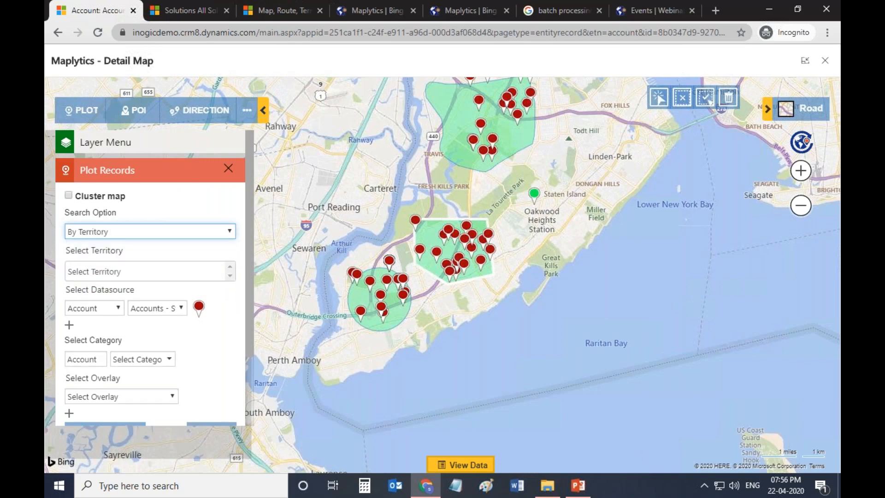
pyautogui.click(245, 112)
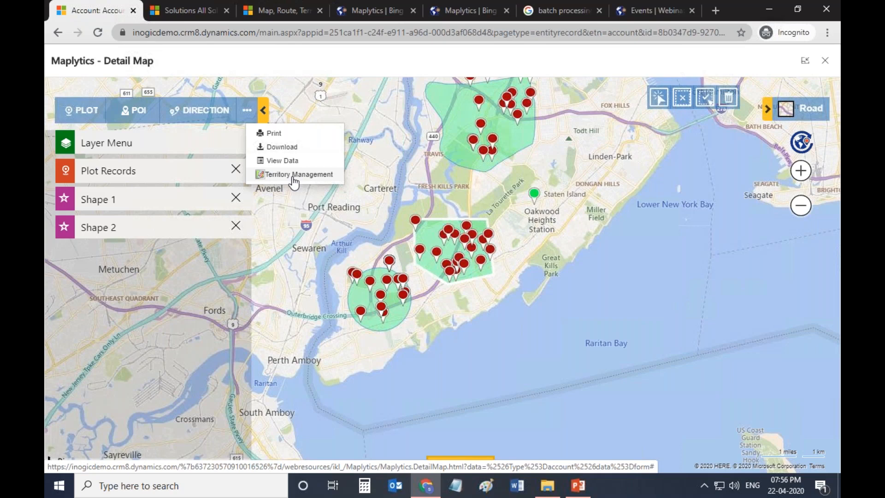
pyautogui.click(199, 180)
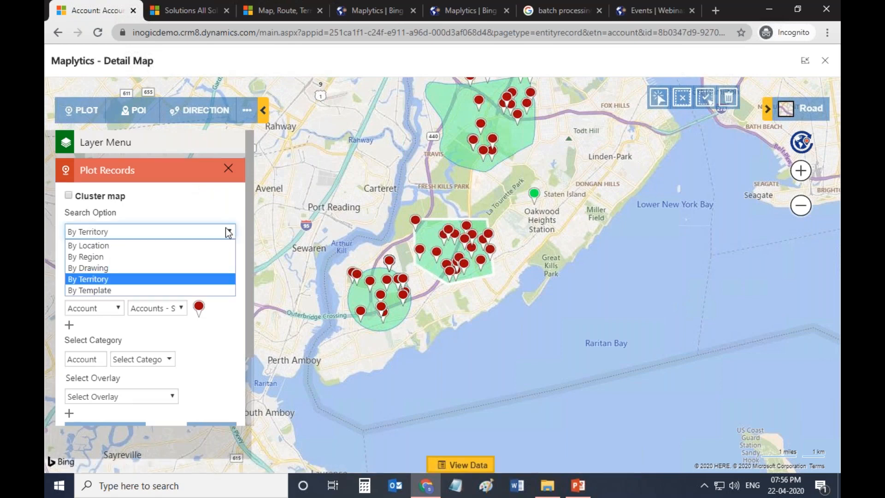
pyautogui.click(192, 278)
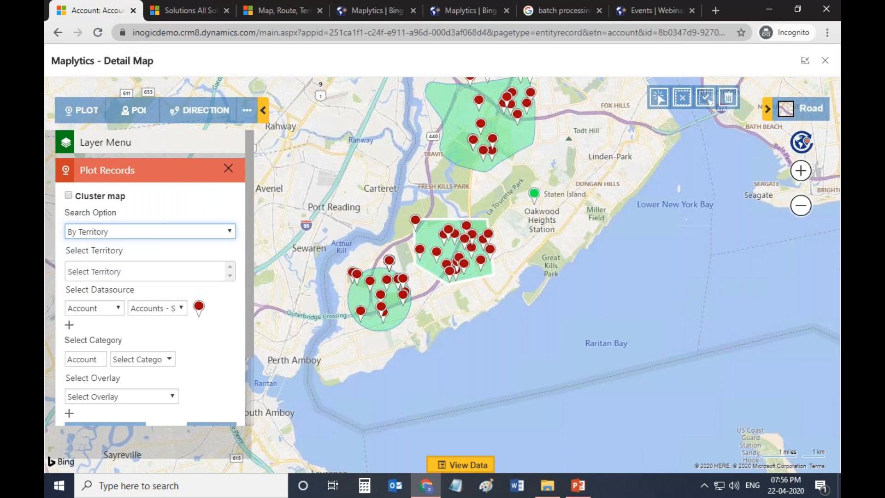
# Filter the territories by 103, select all matching ones, and plot the accounts in them
pyautogui.click(145, 272)
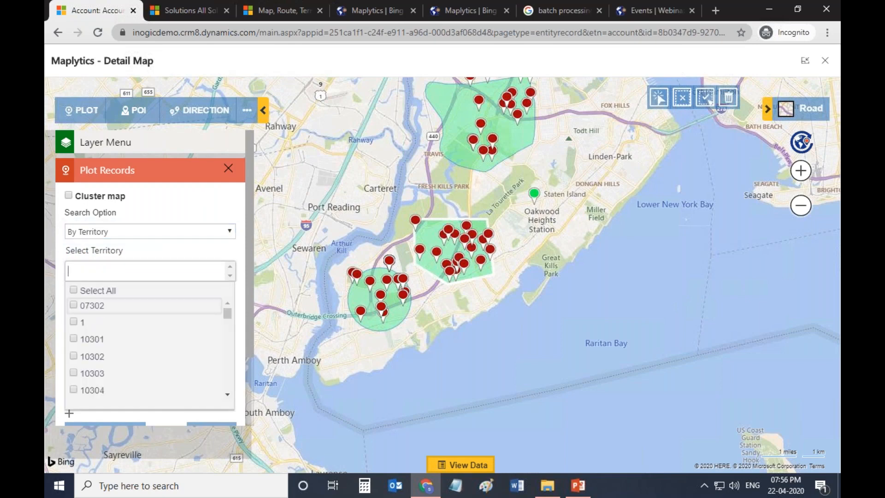
pyautogui.write('1030')
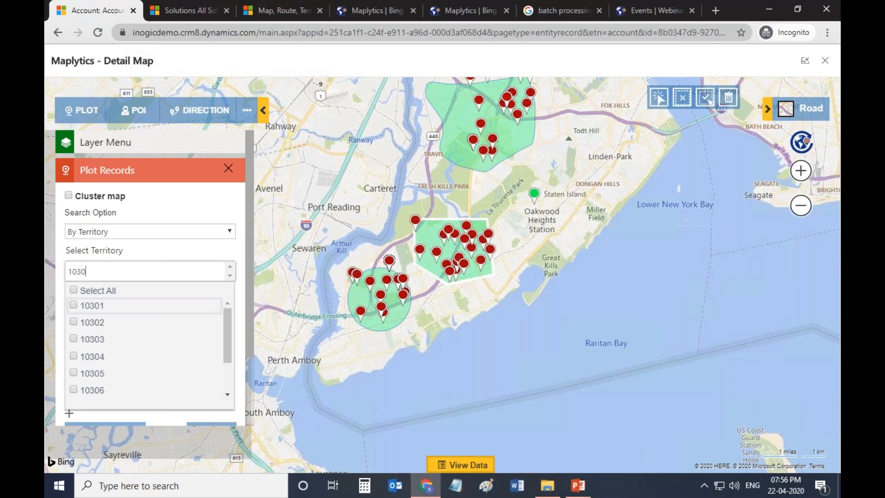
pyautogui.press('BackSpace')
pyautogui.click(73, 290)
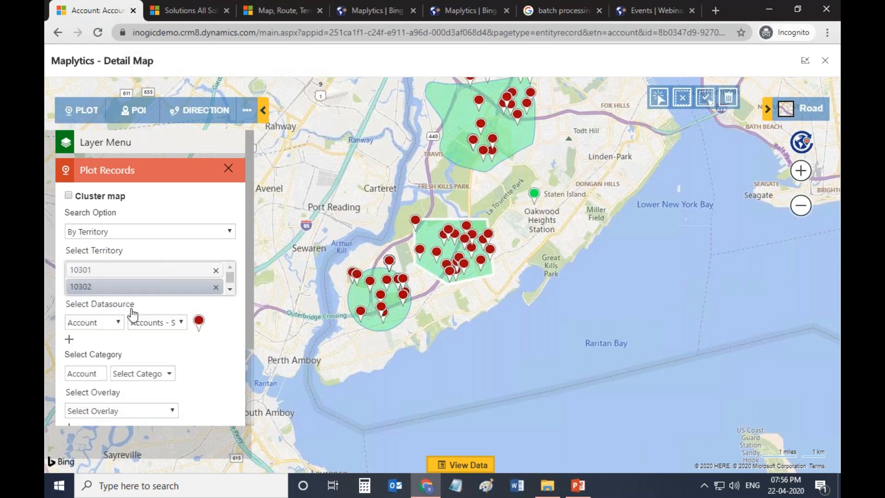
pyautogui.scroll(-3, 194, 354)
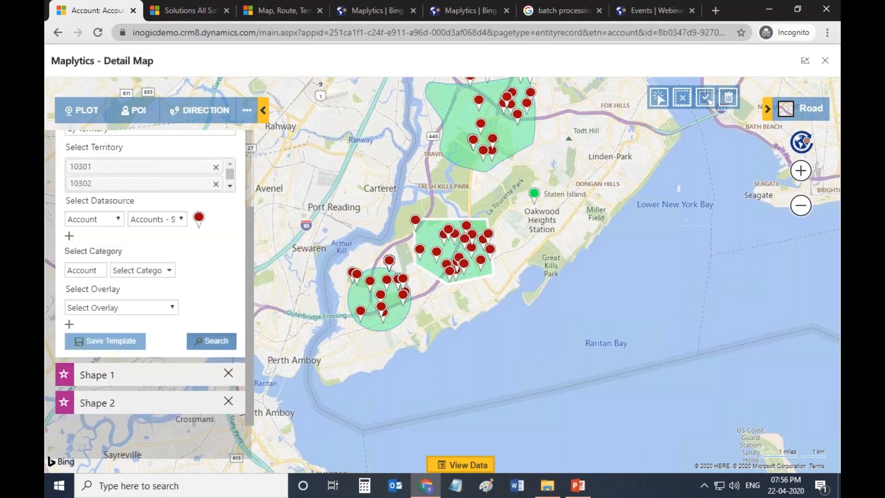
pyautogui.click(211, 342)
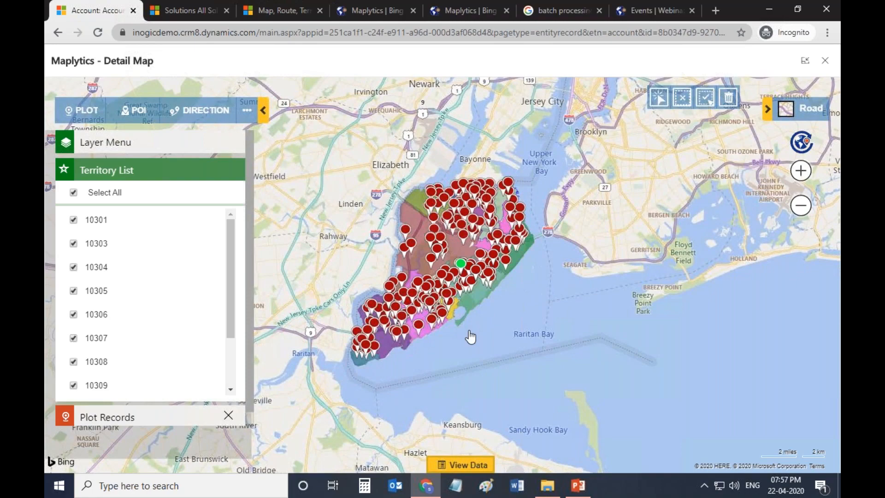
# Show the labels of the Territory Layer and the Accounts - Staten island layer, and hide them again
pyautogui.scroll(2, 470, 337)
pyautogui.scroll(-3, 471, 338)
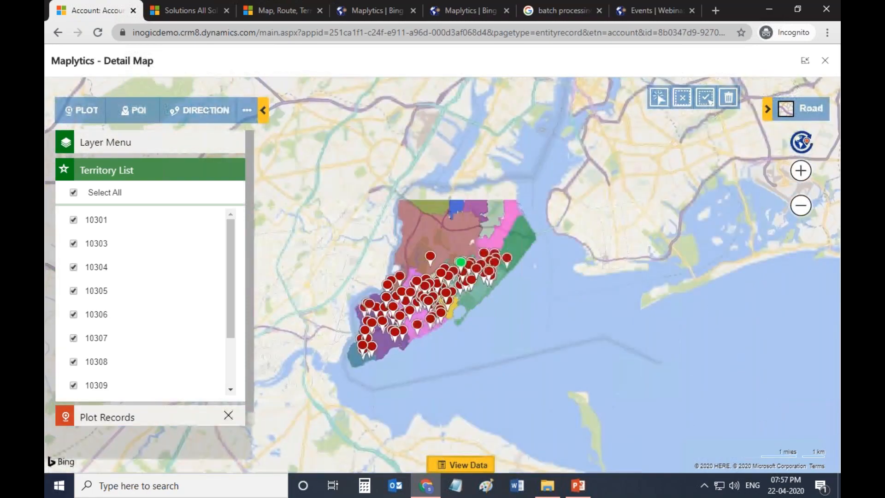
pyautogui.scroll(3, 460, 314)
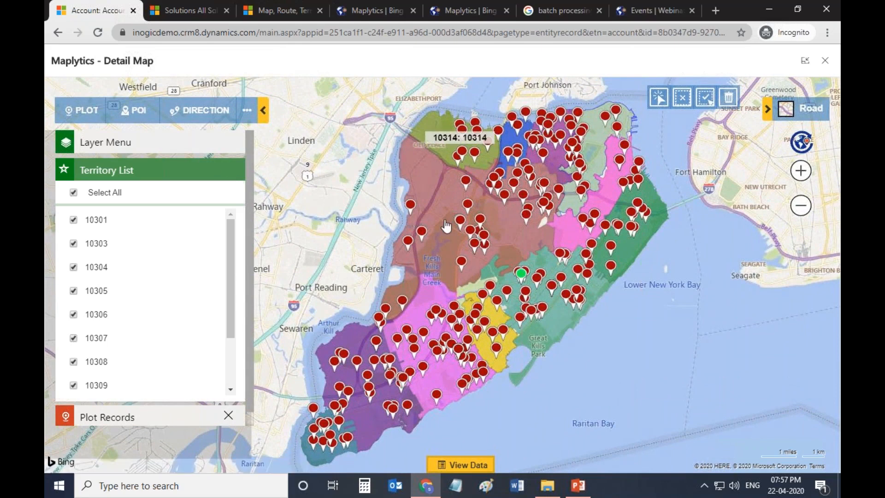
pyautogui.scroll(1, 447, 226)
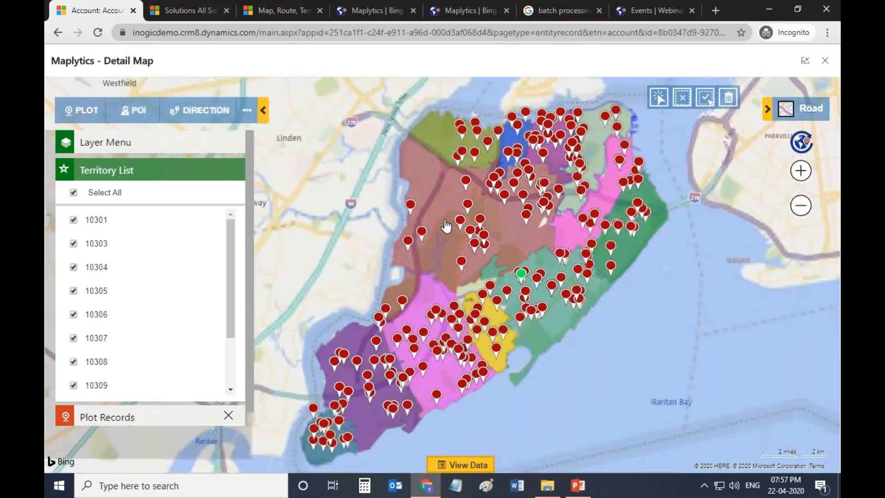
pyautogui.click(195, 143)
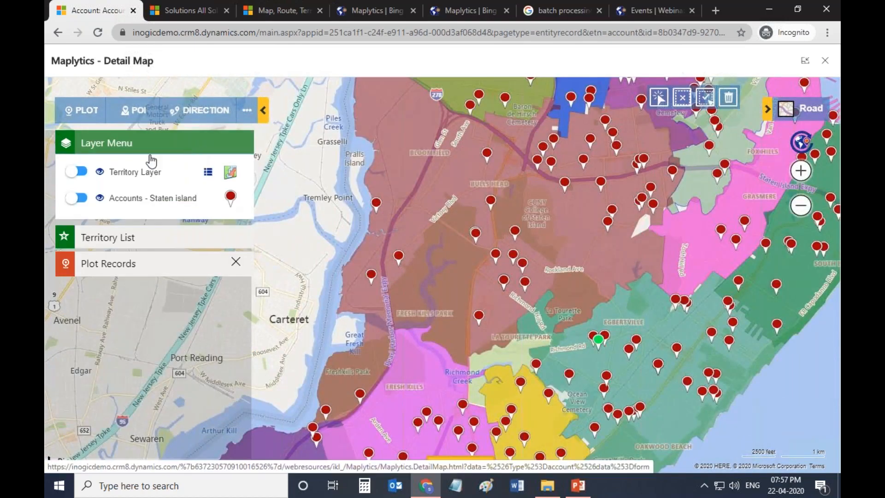
pyautogui.click(100, 172)
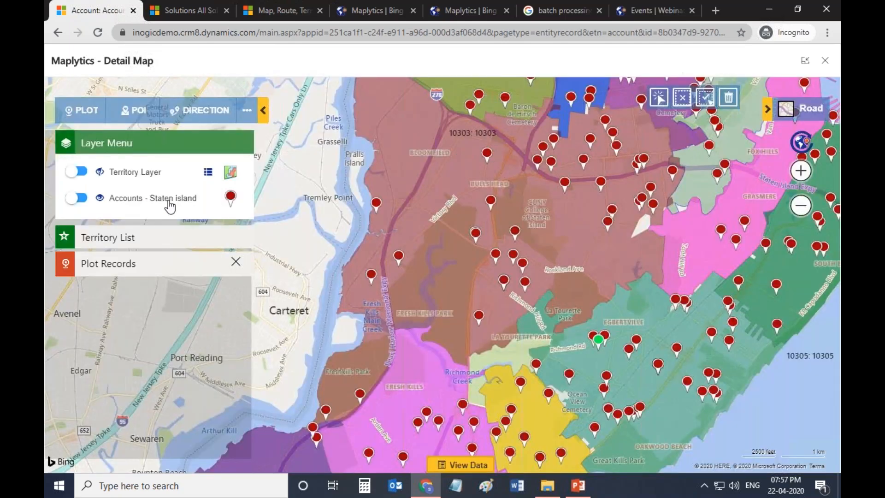
pyautogui.click(100, 198)
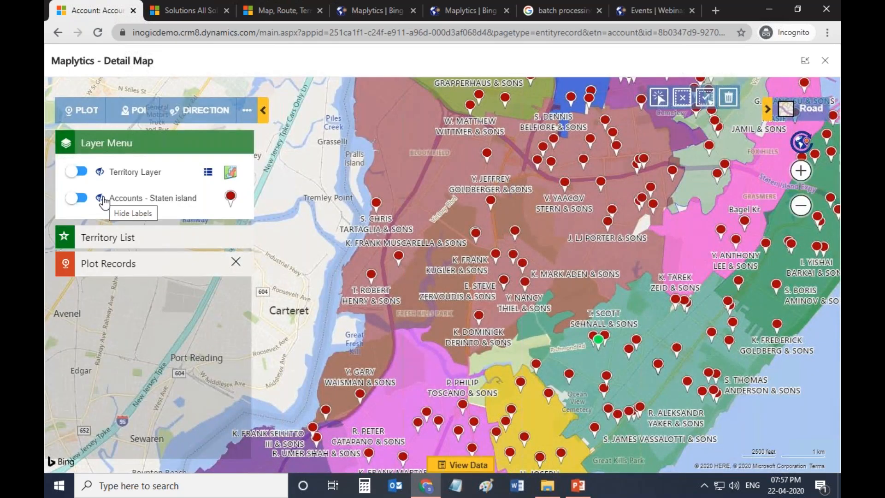
pyautogui.click(100, 173)
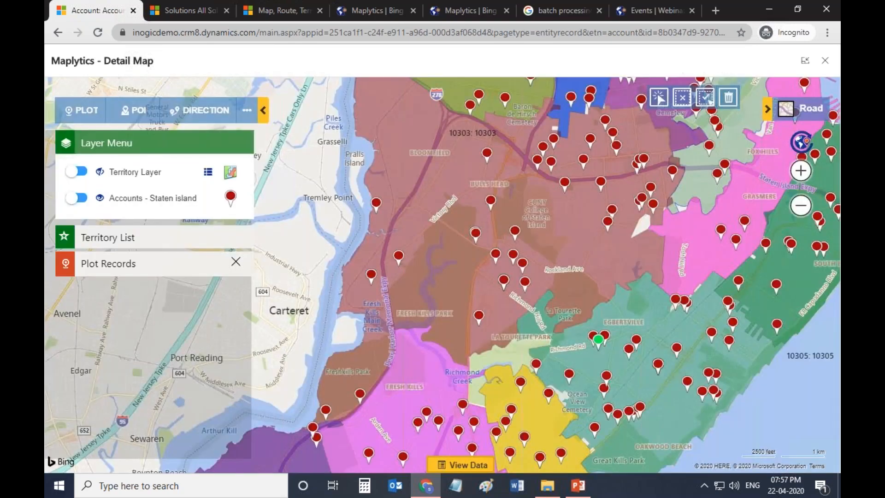
pyautogui.click(100, 198)
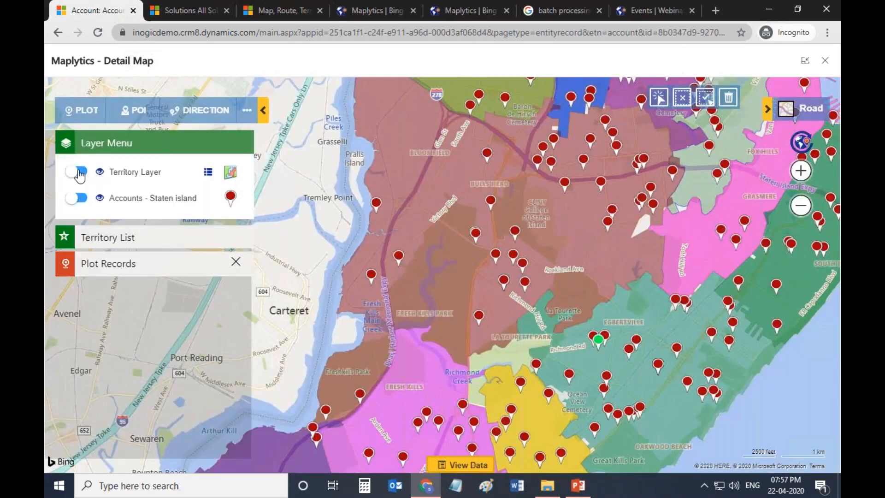
# Switch the Territory Layer and the Accounts - Staten island layer off and back on
pyautogui.click(78, 173)
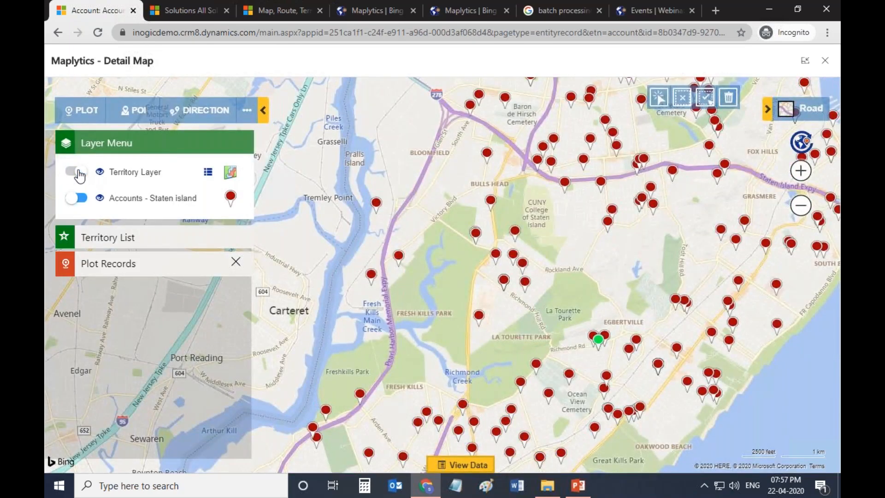
pyautogui.click(77, 172)
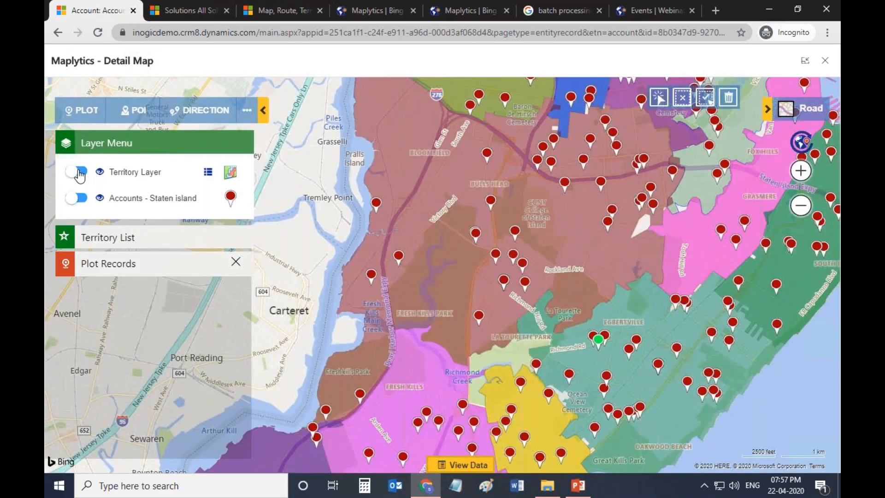
pyautogui.click(77, 199)
pyautogui.click(77, 203)
# View the summary card of territory 10314 on the map, and hide the data grid
pyautogui.click(438, 192)
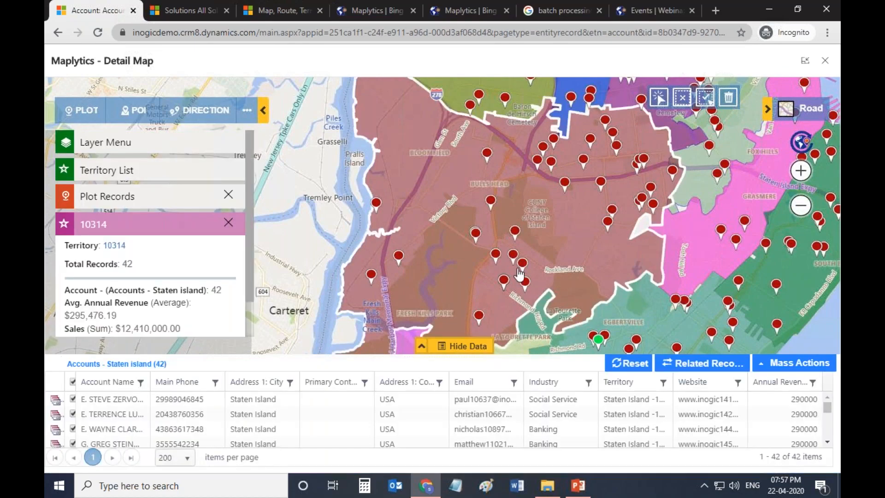
pyautogui.click(465, 346)
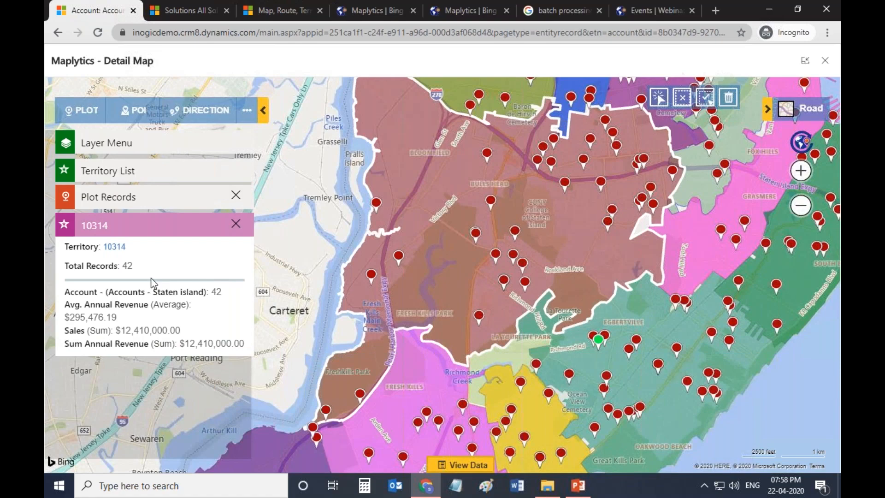
pyautogui.moveTo(515, 231)
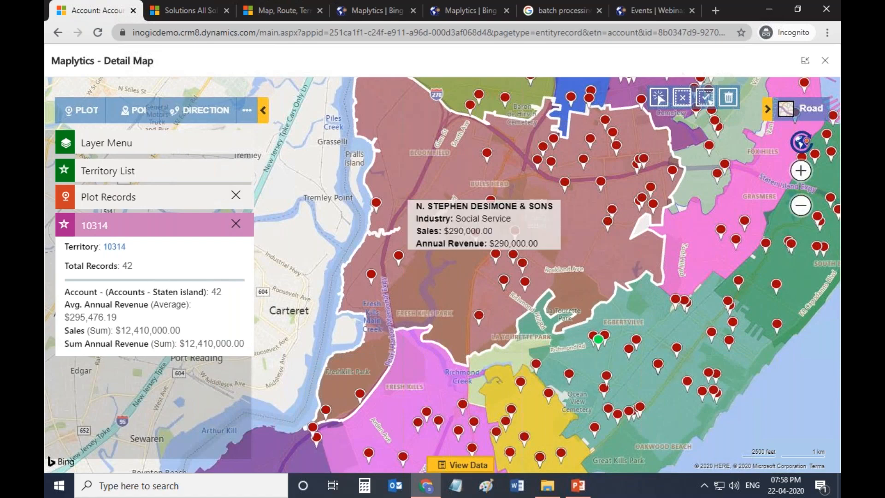
pyautogui.scroll(-3, 362, 234)
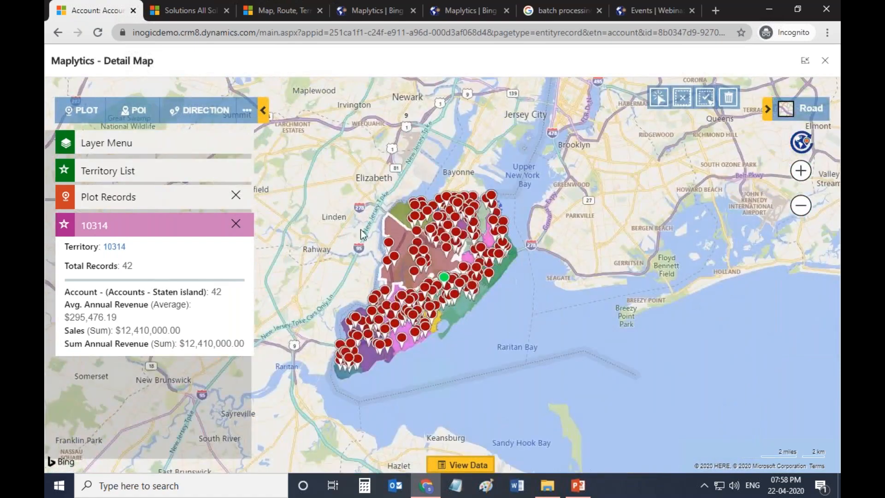
pyautogui.scroll(2, 361, 229)
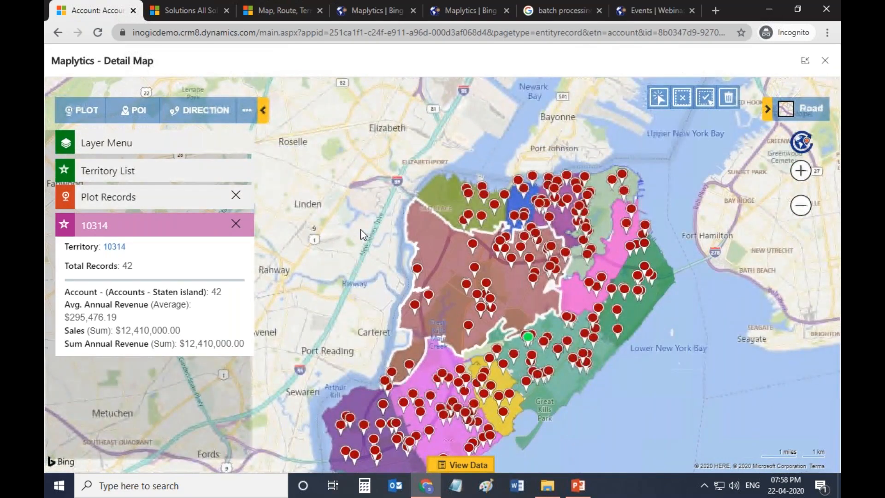
pyautogui.moveTo(360, 228); pyautogui.dragTo(356, 184)
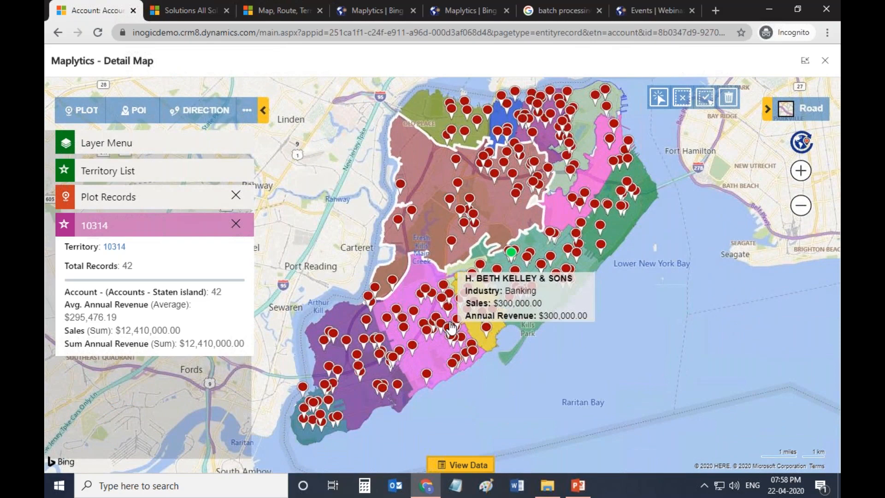
# Save the current territory search as a new template named Territories - Staten Island with Personal access level
pyautogui.click(197, 202)
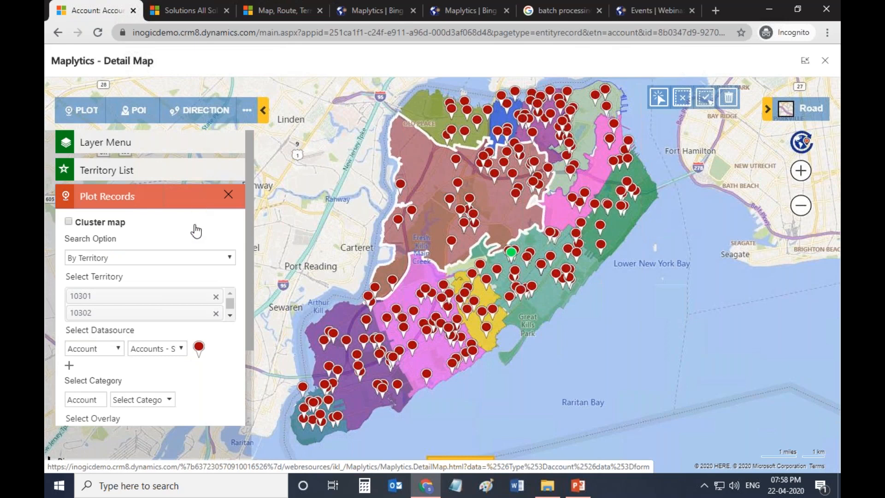
pyautogui.scroll(-2, 197, 231)
pyautogui.click(126, 371)
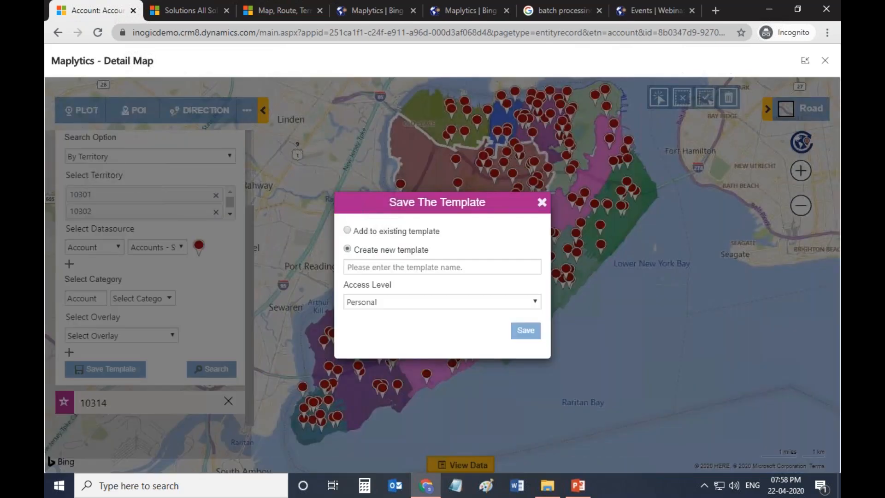
pyautogui.click(408, 267)
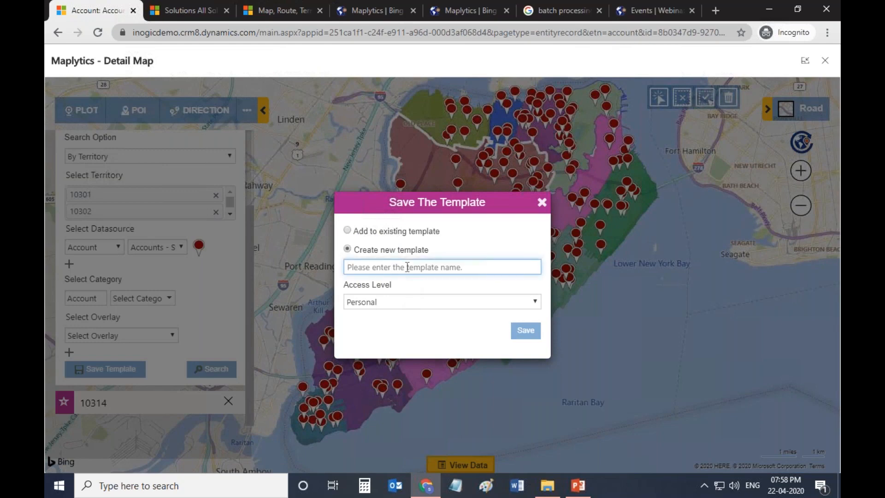
pyautogui.write('Territor')
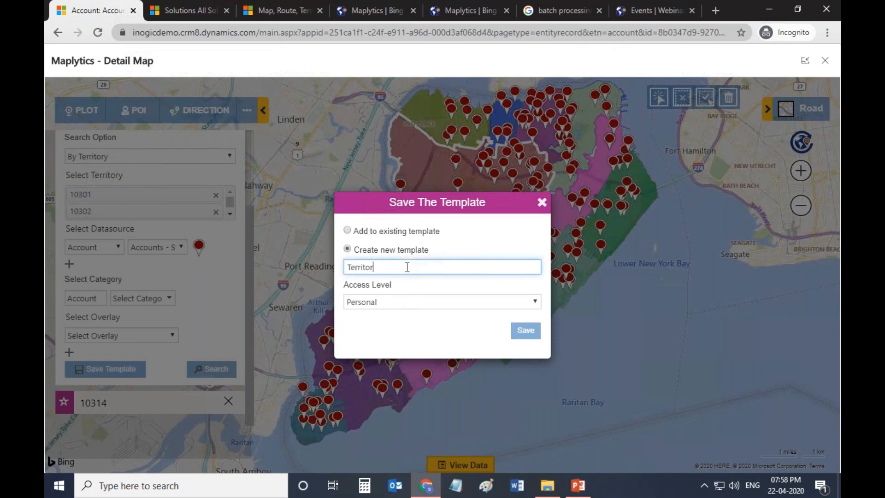
pyautogui.write('ies - Statend')
pyautogui.press('BackSpace')
pyautogui.write('Island')
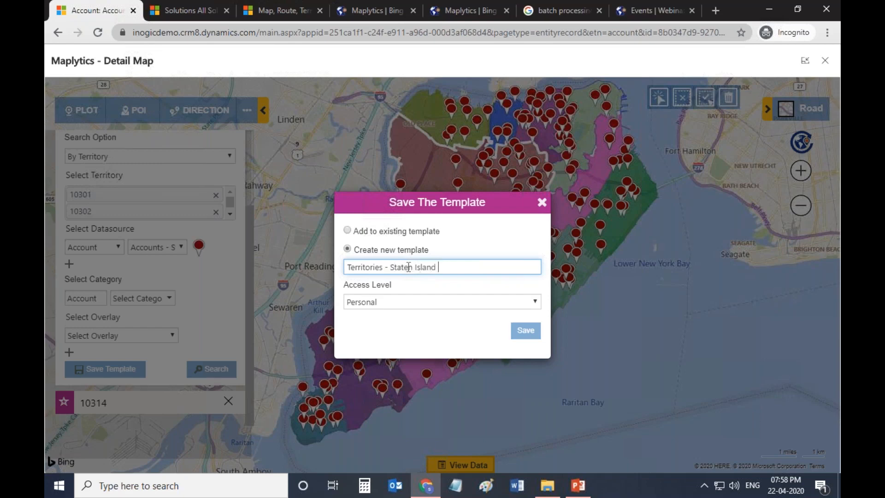
pyautogui.click(530, 334)
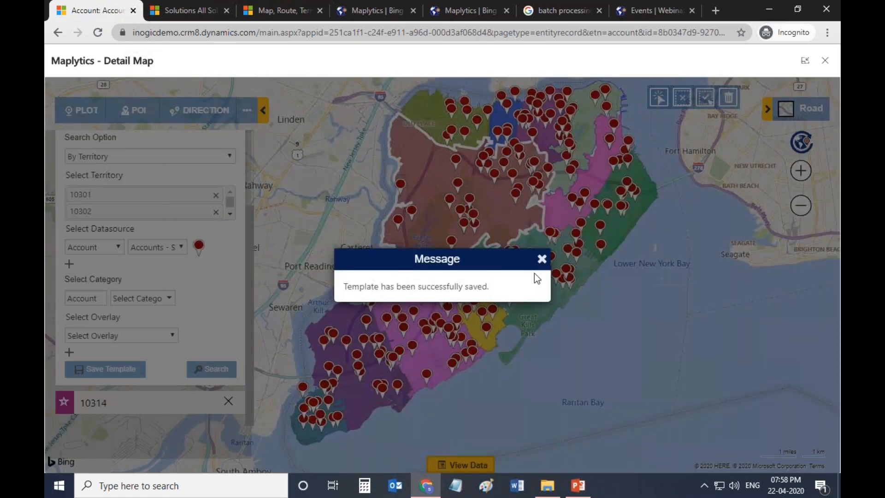
pyautogui.click(542, 259)
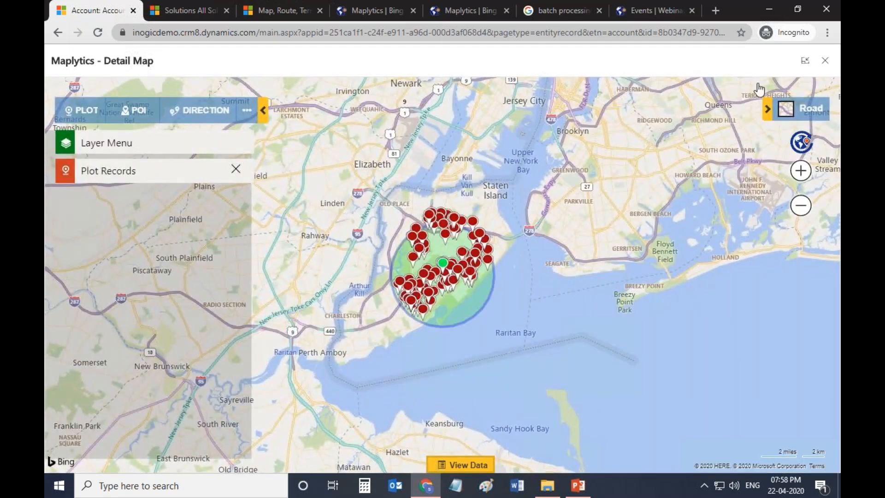
# Clear the proximity distance, switch the search option to By Template, and plot the records of the Territories - Staten Island template
pyautogui.click(198, 171)
pyautogui.doubleClick(68, 324)
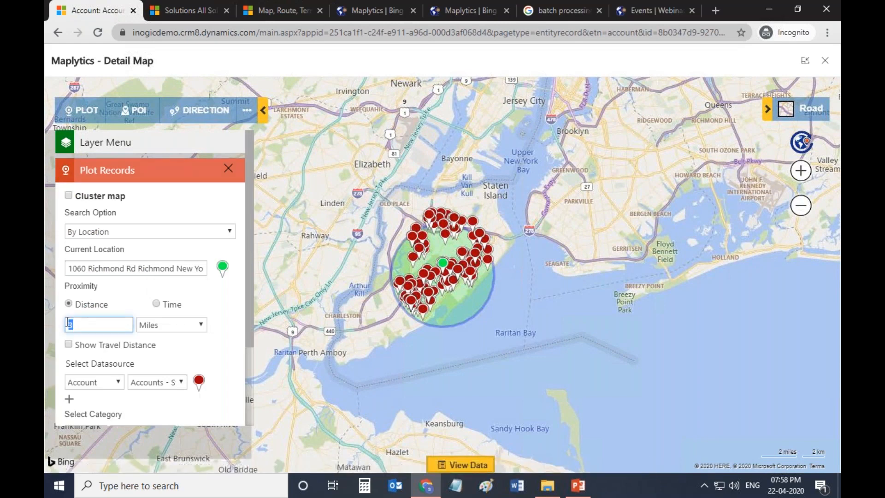
pyautogui.press('BackSpace')
pyautogui.click(152, 232)
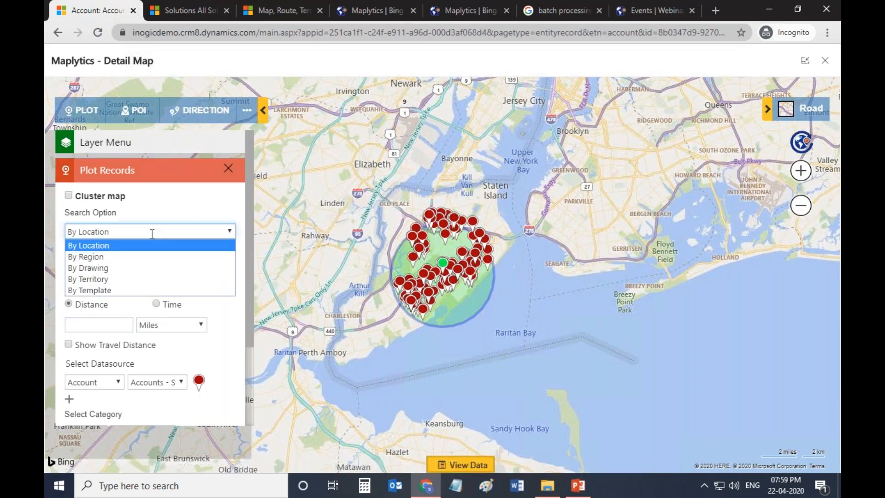
pyautogui.click(143, 289)
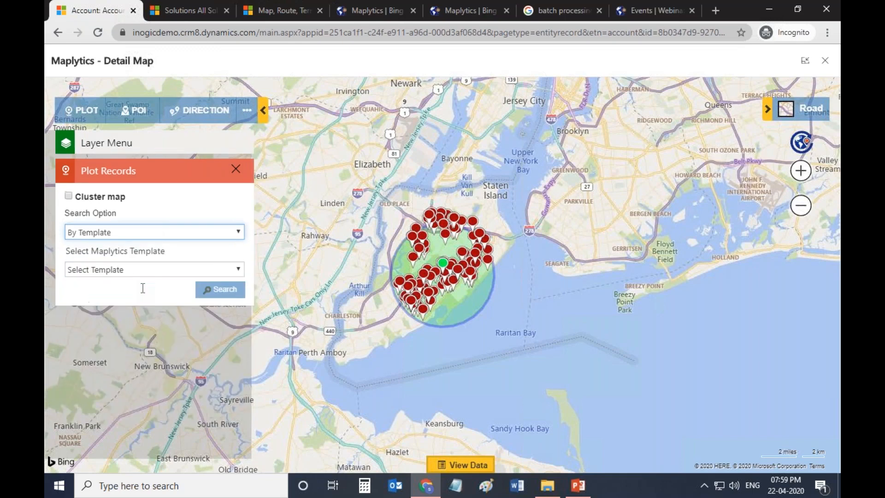
pyautogui.click(146, 269)
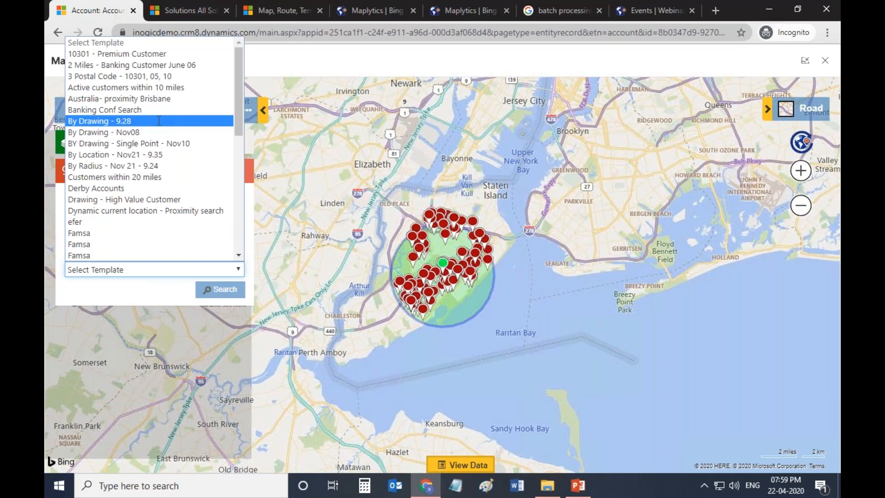
pyautogui.scroll(-9, 159, 121)
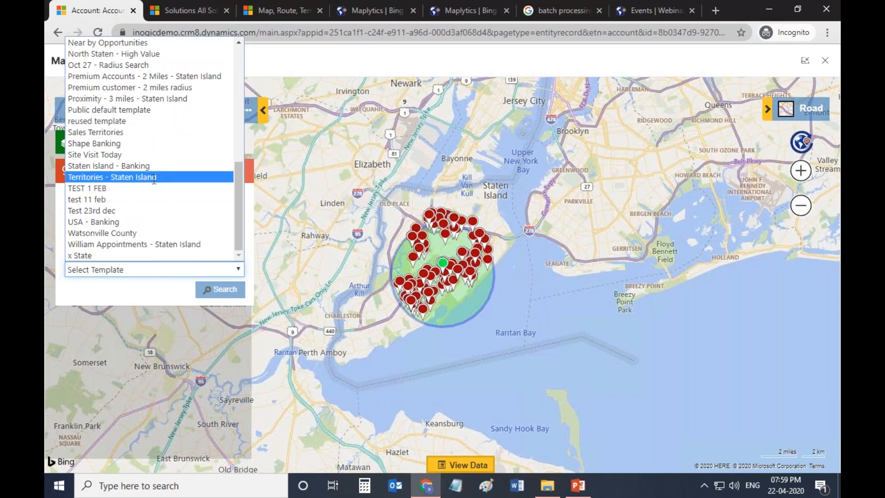
pyautogui.click(154, 177)
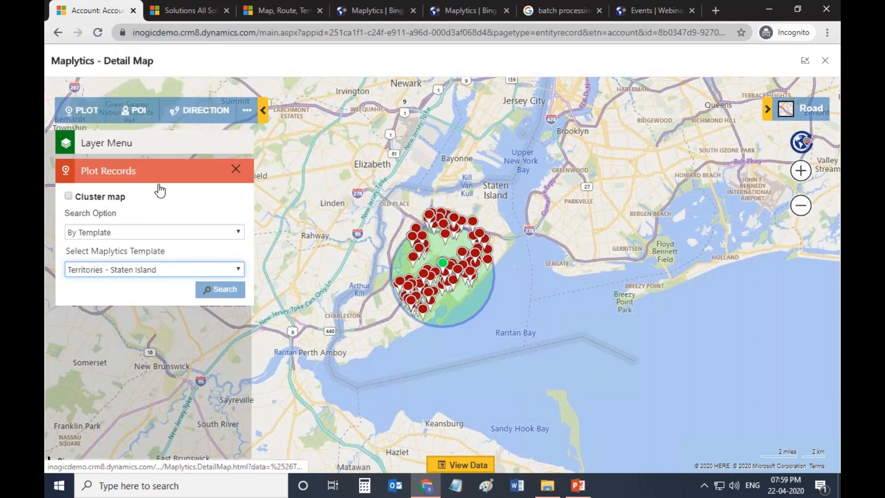
pyautogui.click(217, 289)
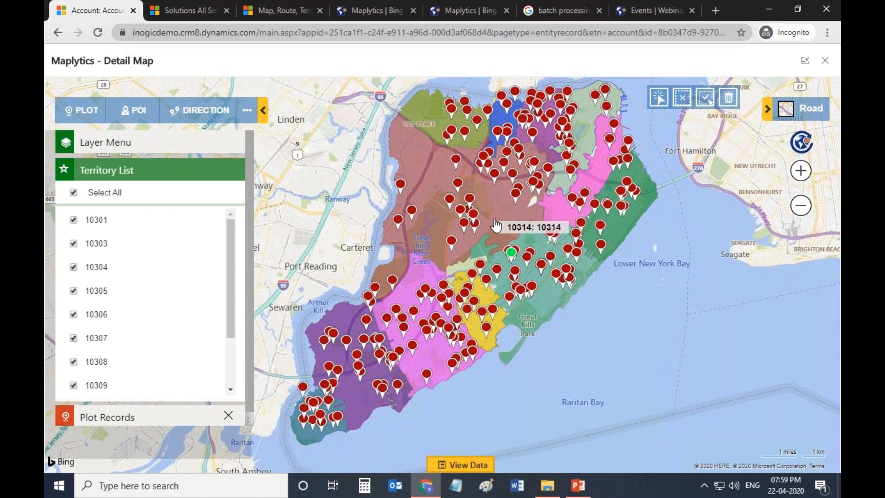
# Look over the search options available for plotting records, and reset the map to its default plot
pyautogui.click(177, 417)
pyautogui.click(170, 258)
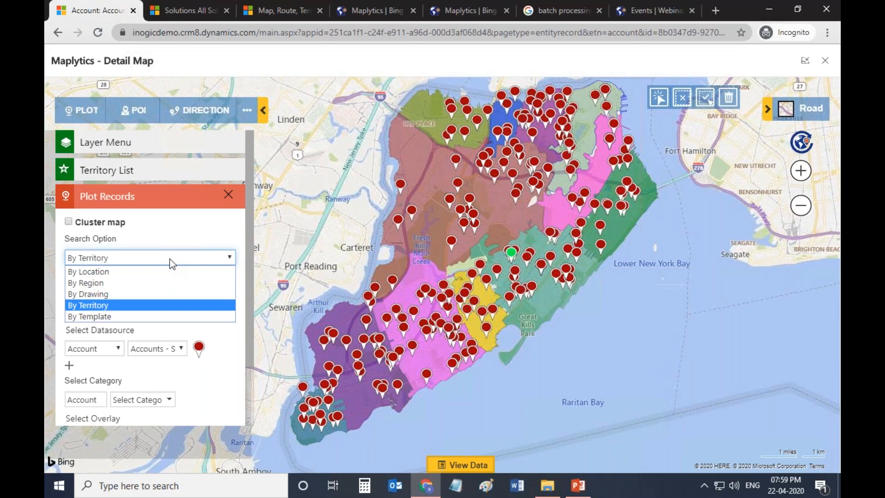
pyautogui.click(801, 145)
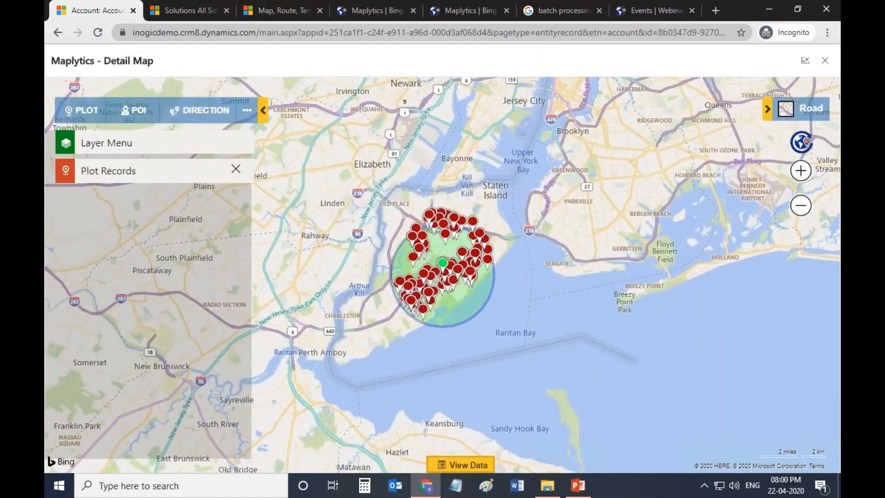
# Clear the proximity distance, categorise the Staten Island accounts by Industry, and plot them on the map
pyautogui.click(114, 322)
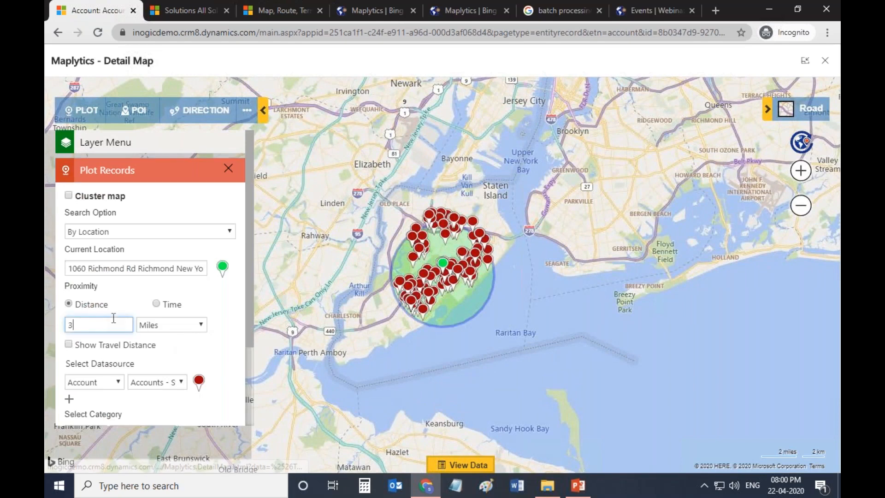
pyautogui.scroll(-3, 144, 323)
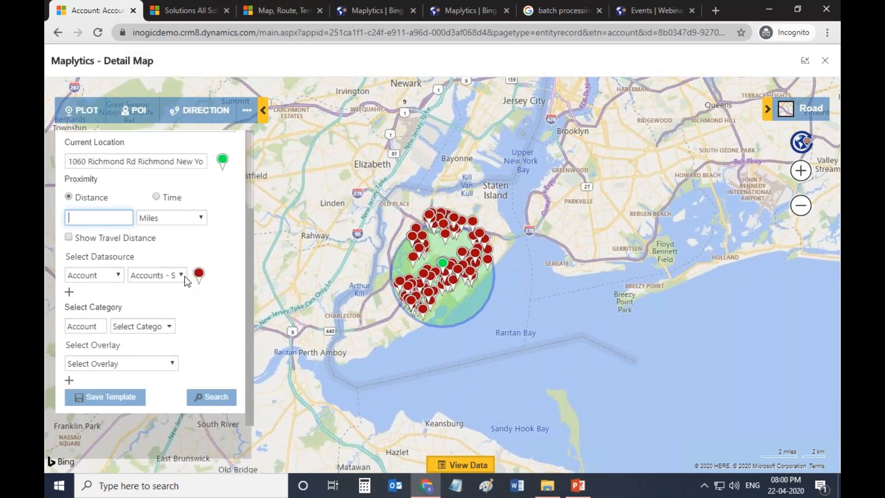
pyautogui.click(184, 277)
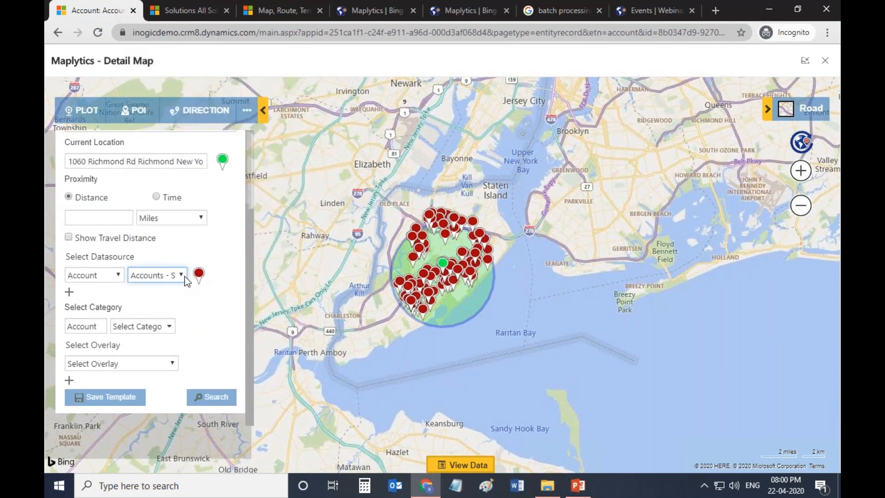
pyautogui.click(170, 326)
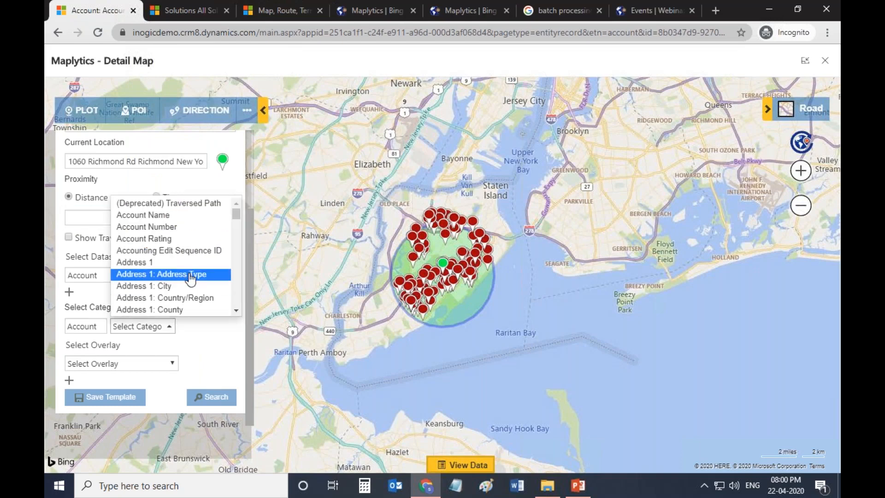
pyautogui.scroll(-5, 191, 278)
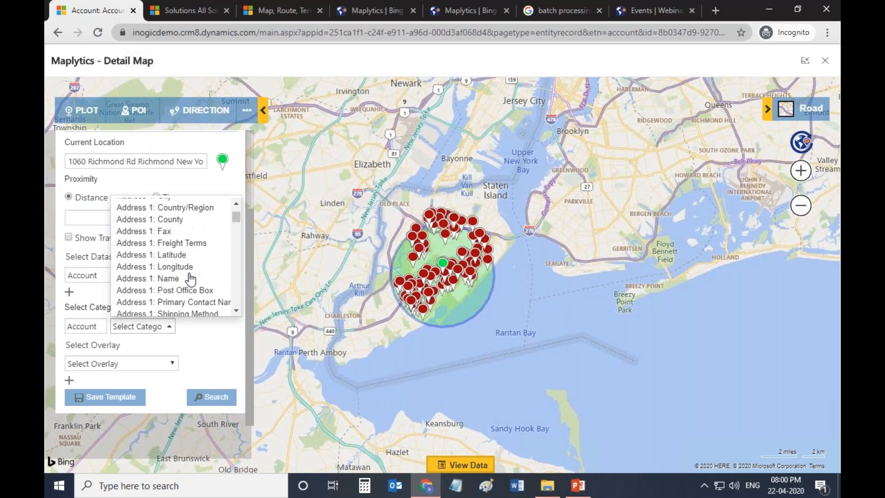
pyautogui.scroll(-1, 190, 278)
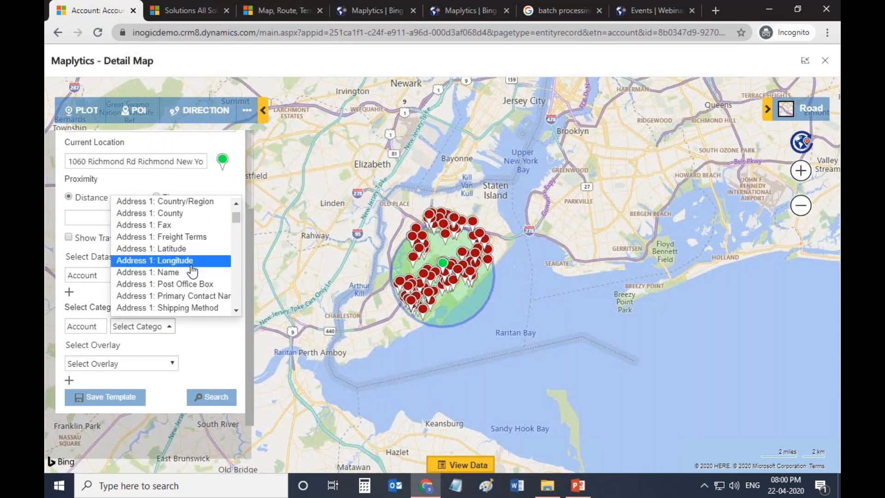
pyautogui.scroll(-3, 192, 271)
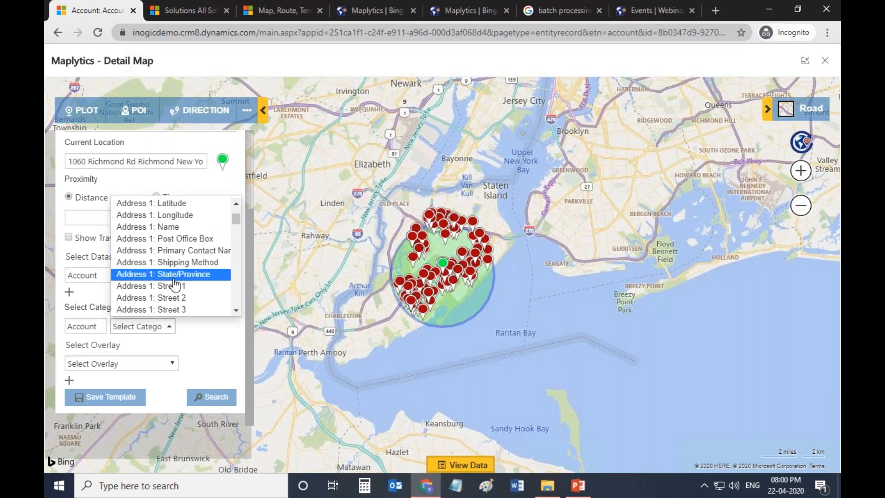
pyautogui.scroll(-3, 174, 285)
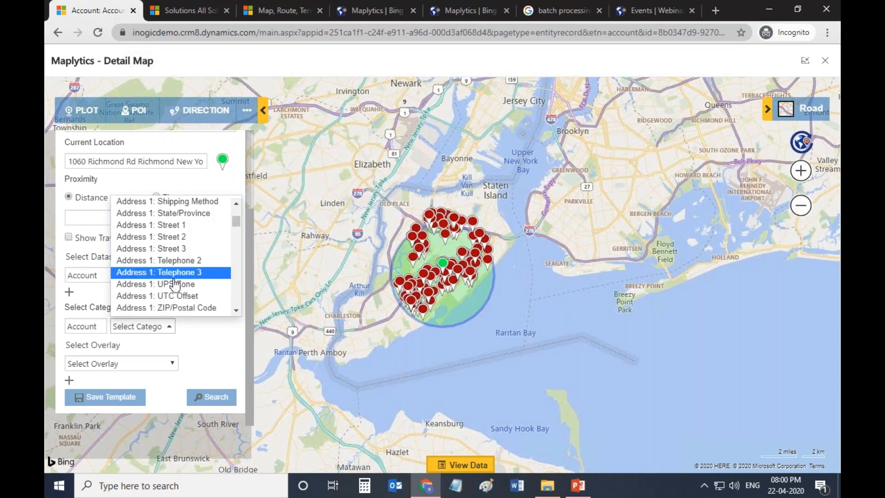
pyautogui.scroll(-5, 175, 285)
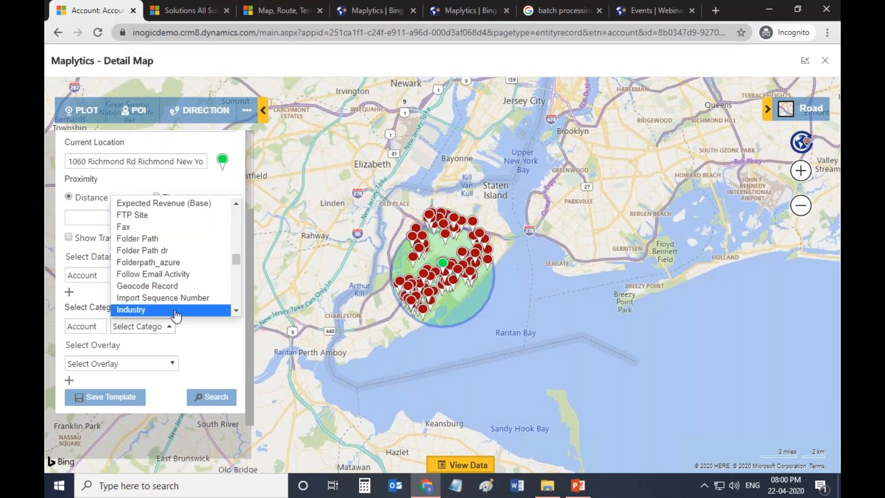
pyautogui.click(175, 312)
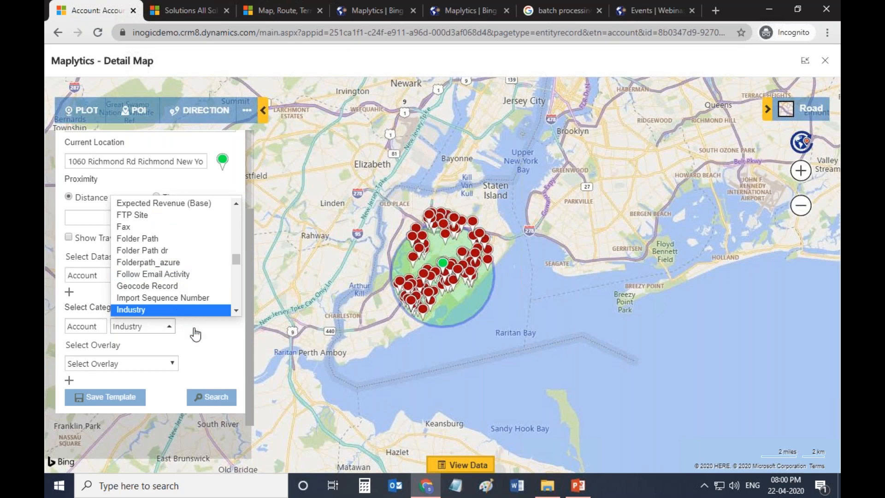
pyautogui.click(211, 397)
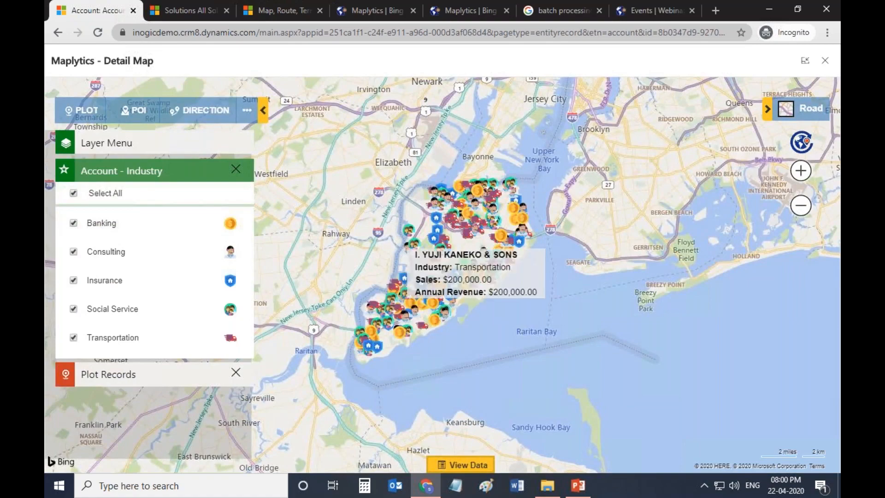
pyautogui.scroll(2, 383, 295)
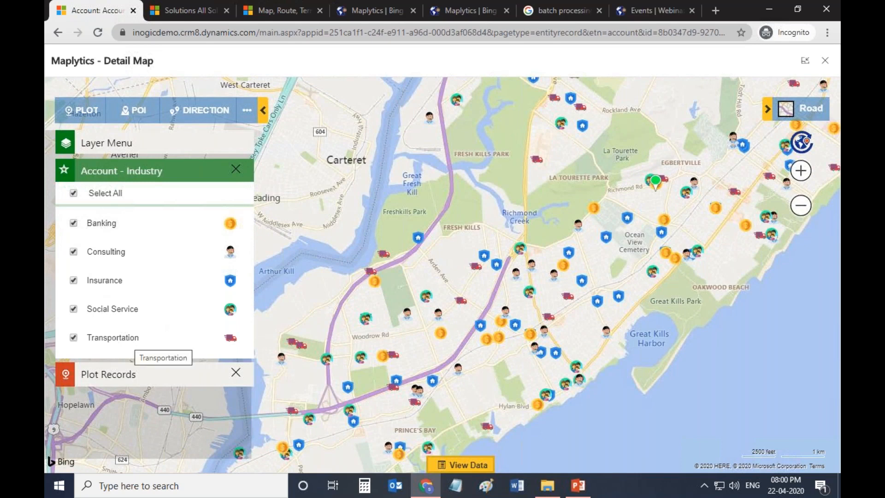
# Duplicate the ADV Hotel account's browser tab and switch the copy to the Settings area
pyautogui.rightClick(107, 11)
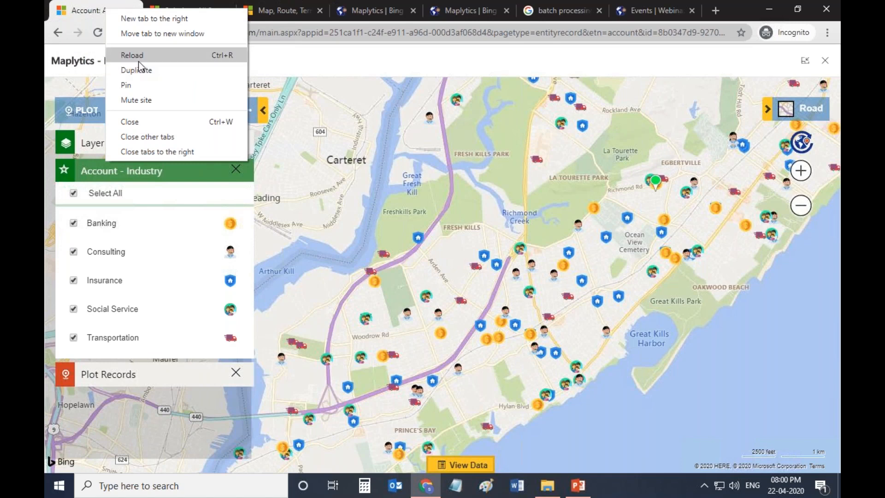
pyautogui.click(141, 69)
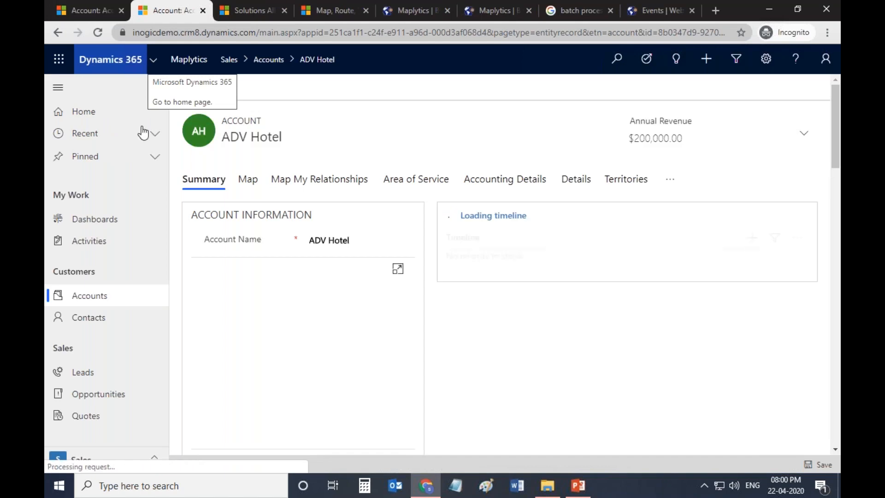
pyautogui.click(119, 460)
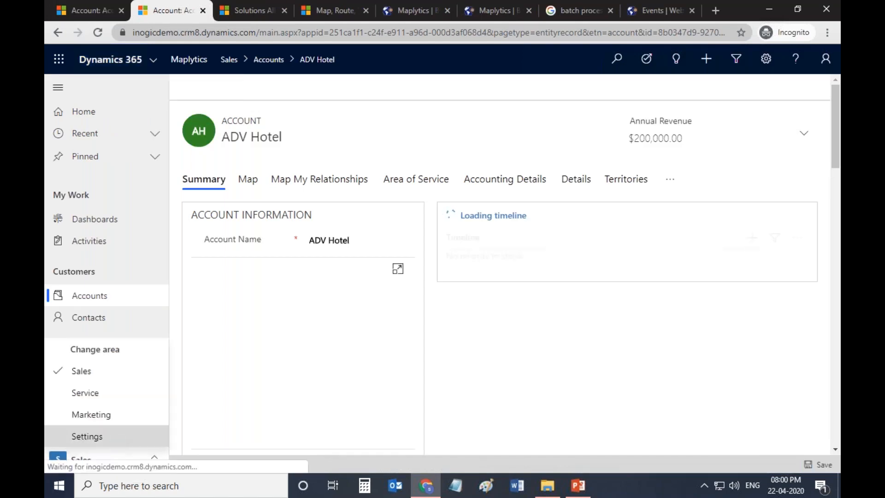
pyautogui.click(115, 440)
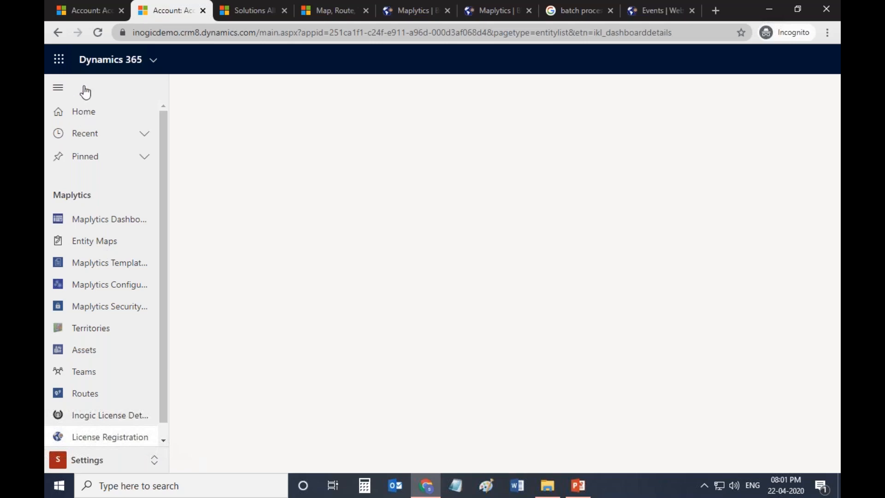
# Return to the categorised detail map and duplicate its browser tab once more
pyautogui.click(96, 16)
pyautogui.click(140, 17)
pyautogui.click(99, 35)
pyautogui.click(99, 11)
pyautogui.rightClick(100, 12)
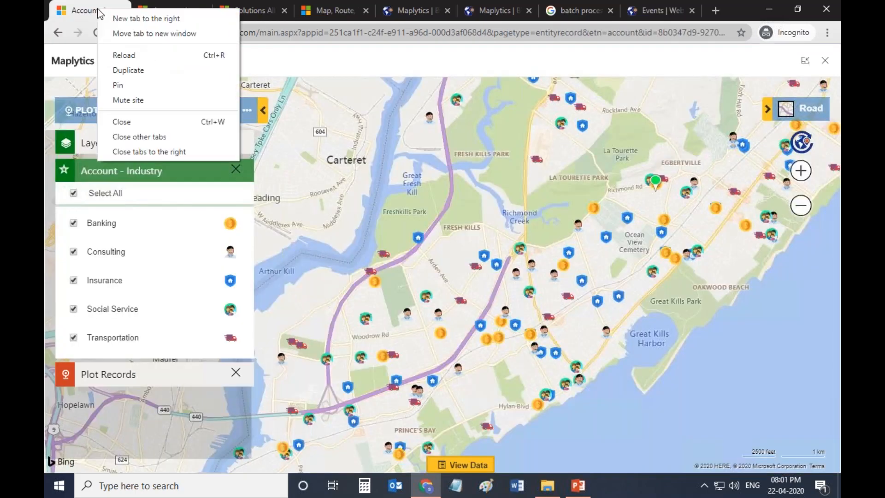
pyautogui.click(132, 70)
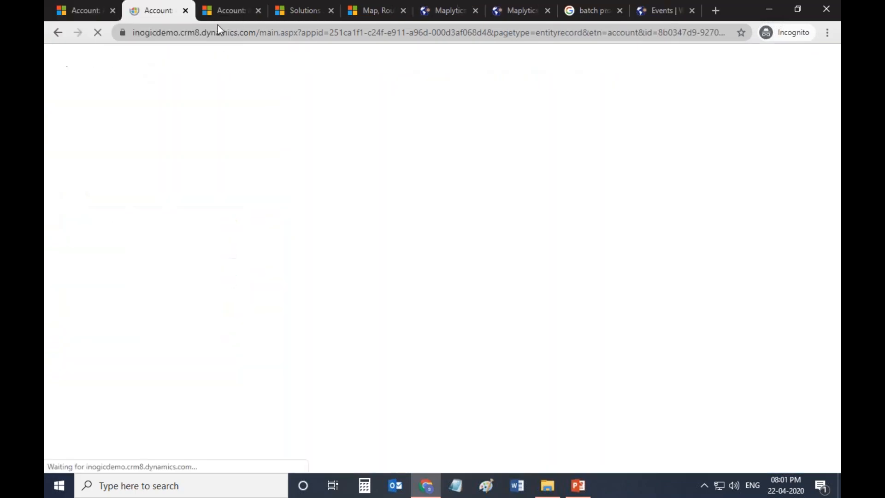
# Close every other browser tab so only the two ADV Hotel account tabs remain, choosing to wait for the unresponsive pages
pyautogui.click(257, 11)
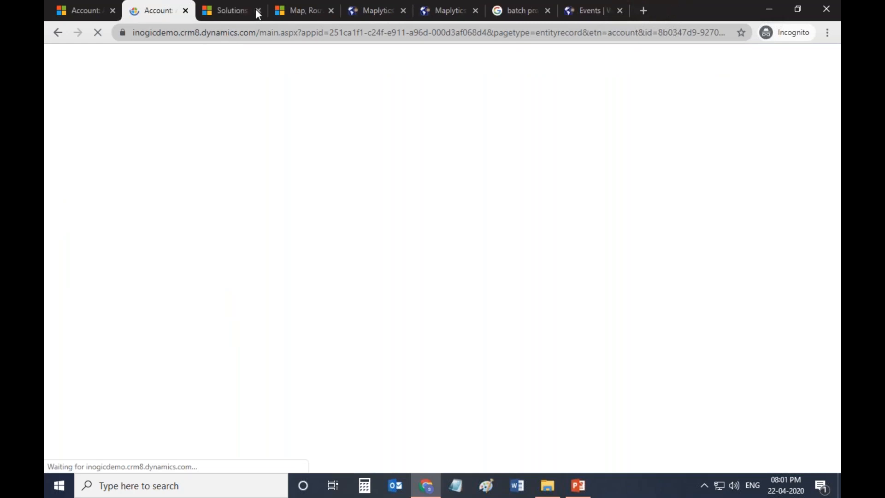
pyautogui.click(258, 11)
pyautogui.click(257, 11)
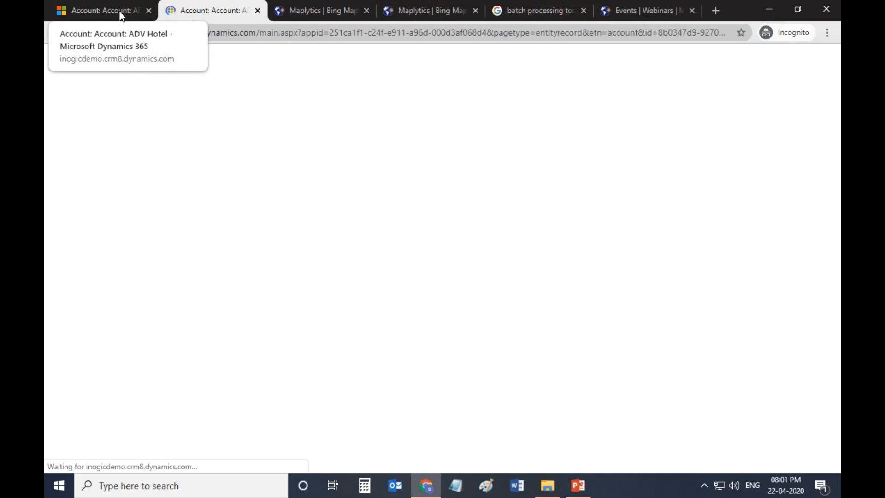
pyautogui.click(121, 16)
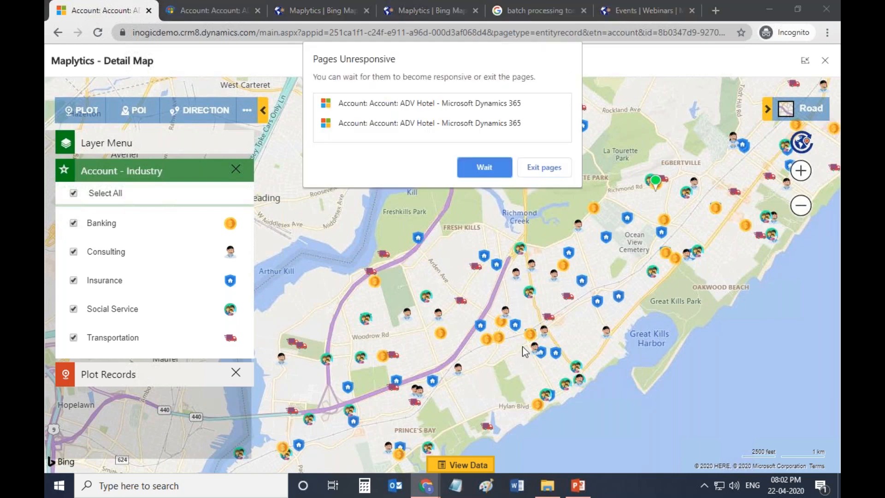
pyautogui.click(492, 168)
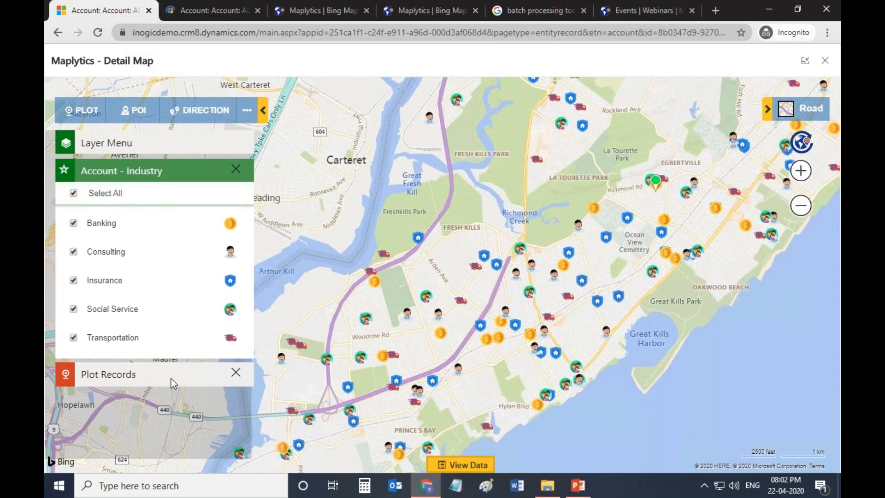
pyautogui.click(367, 10)
pyautogui.click(368, 11)
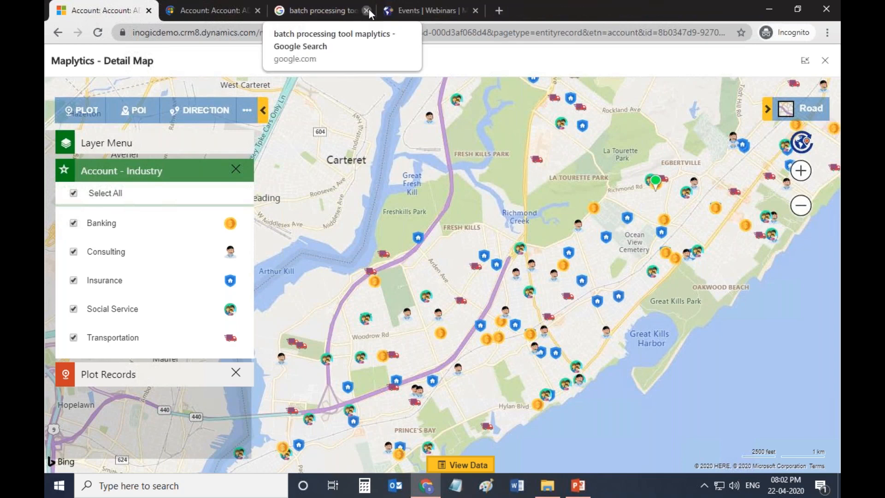
pyautogui.click(367, 10)
pyautogui.click(367, 10)
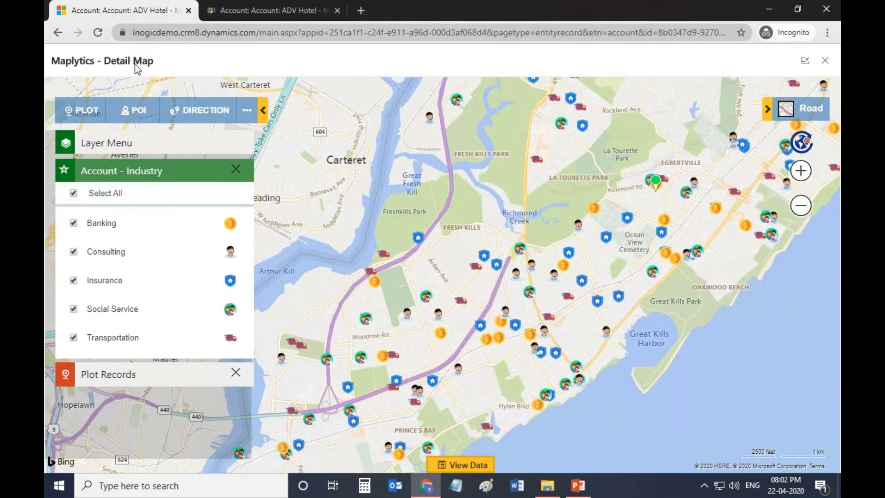
# Reload the ADV Hotel account page, close the duplicate tab, and exit the unresponsive page
pyautogui.click(99, 34)
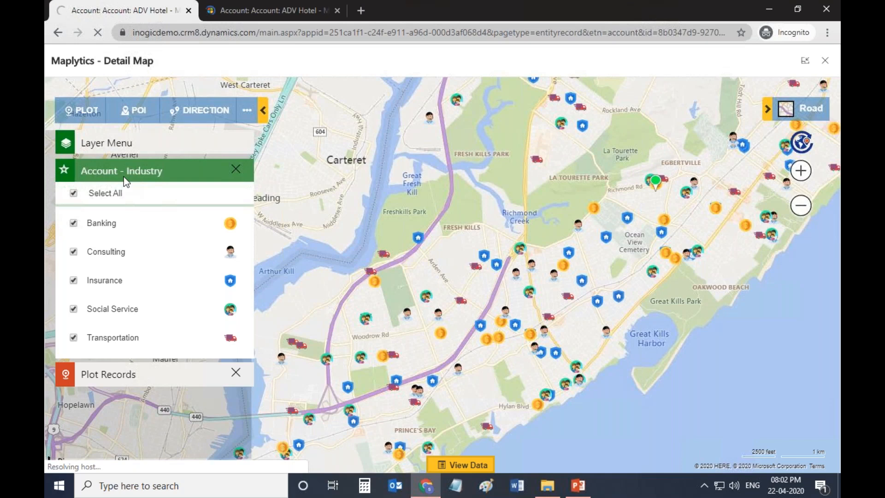
pyautogui.click(338, 11)
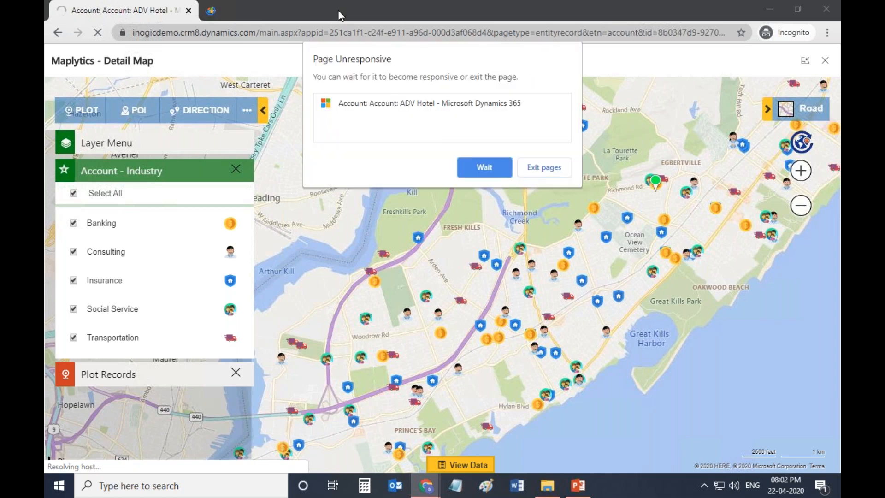
pyautogui.click(543, 167)
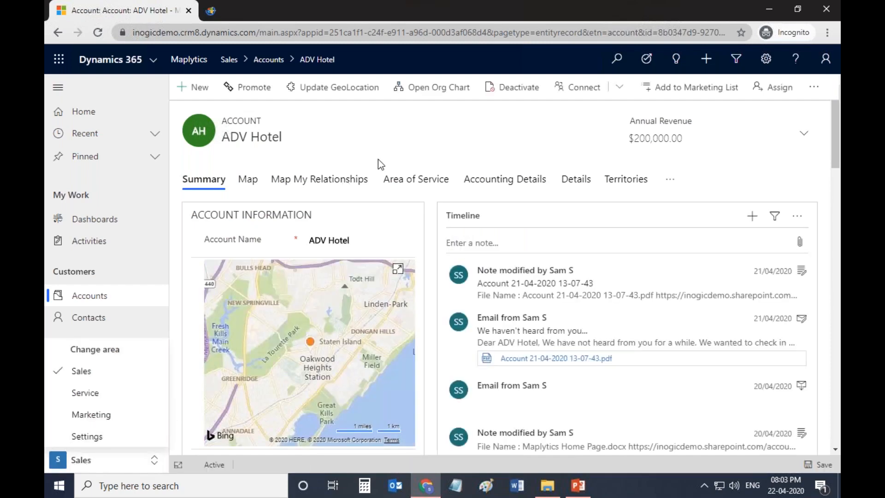
# Open the Accounts list and launch its Maplytics detail map in the expanded window
pyautogui.click(118, 298)
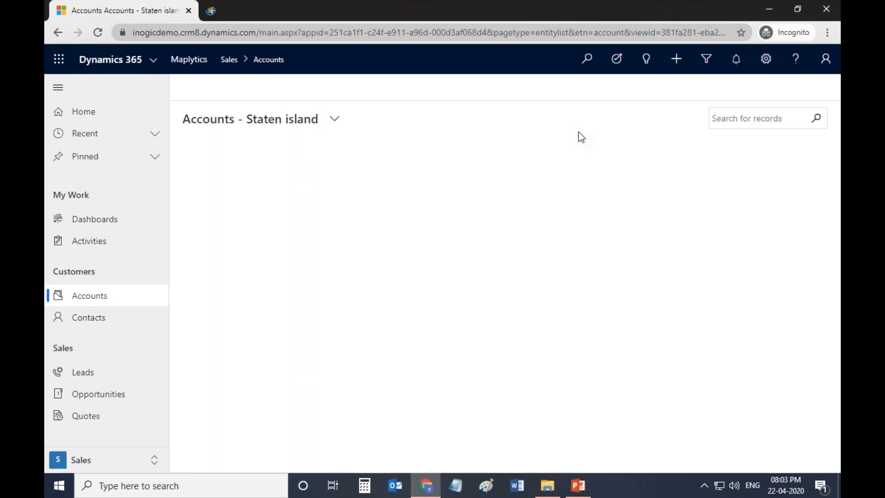
pyautogui.click(594, 90)
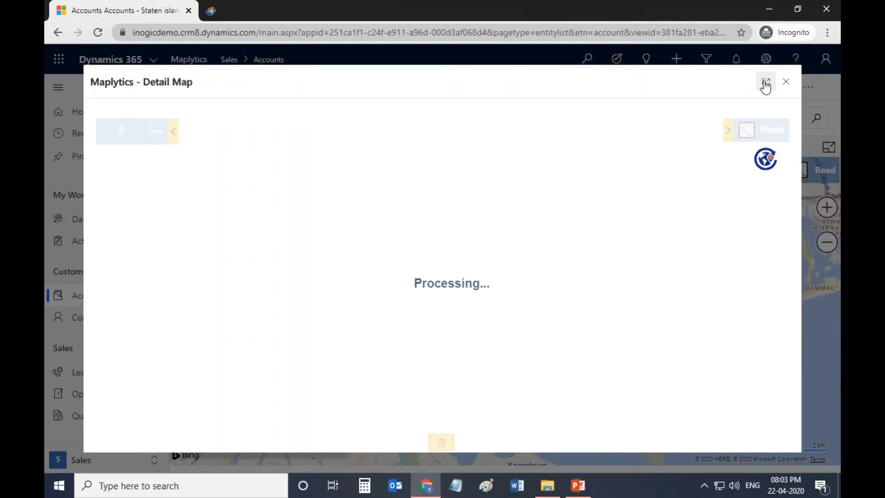
pyautogui.click(766, 86)
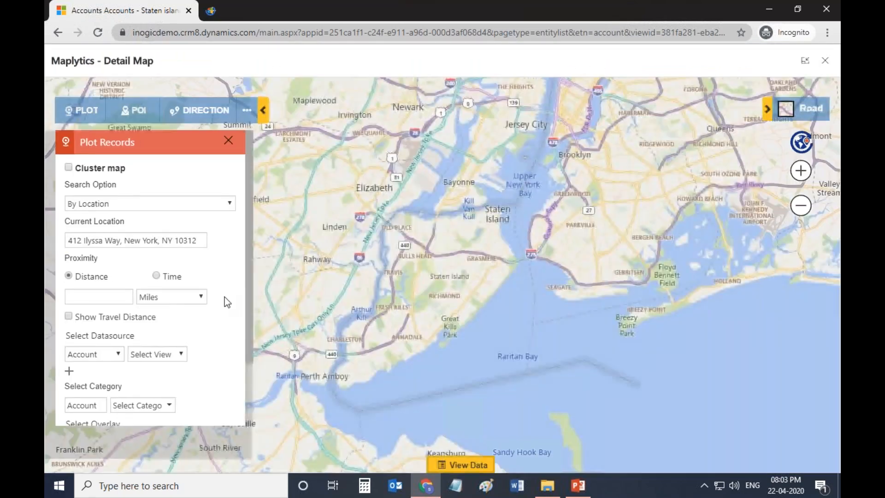
# Set the account data source to the Accounts - Staten island view, and add Lead and Contact as further data sources
pyautogui.click(176, 354)
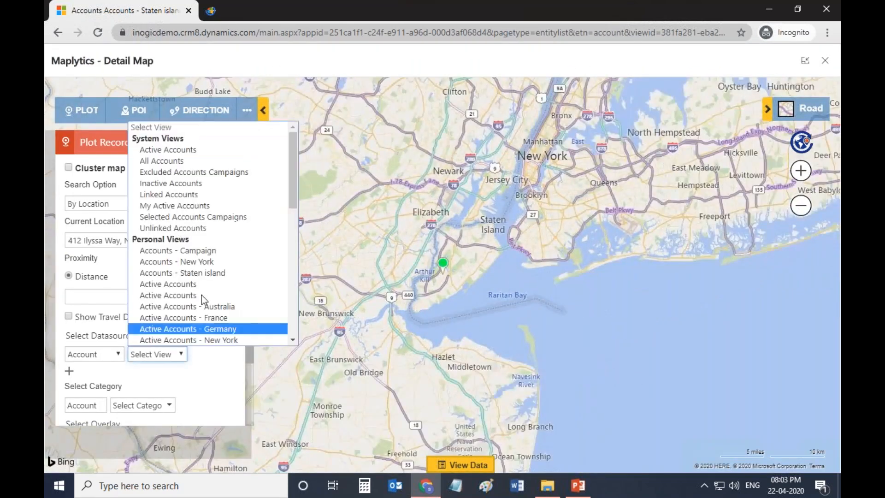
pyautogui.click(212, 275)
pyautogui.scroll(-1, 217, 373)
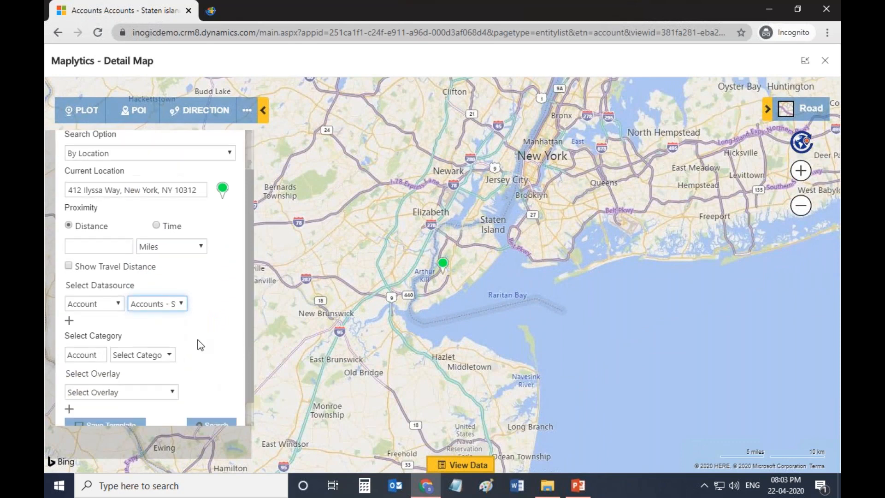
pyautogui.click(69, 320)
pyautogui.click(88, 326)
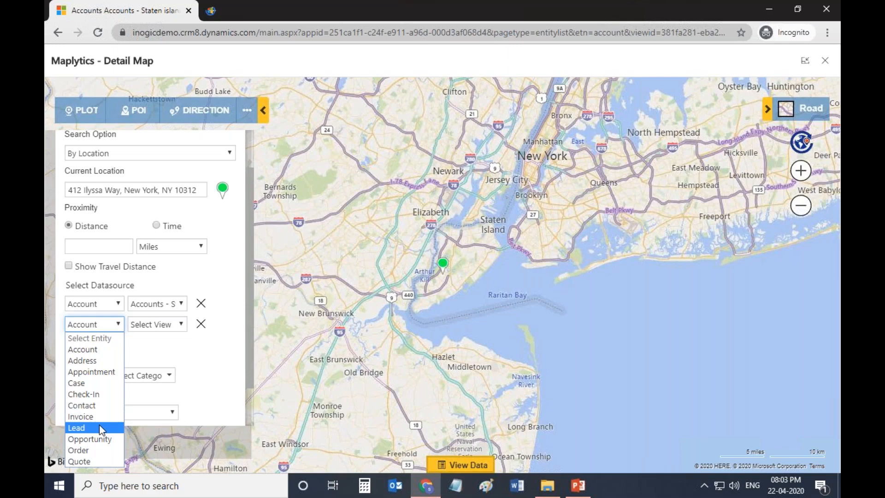
pyautogui.click(100, 428)
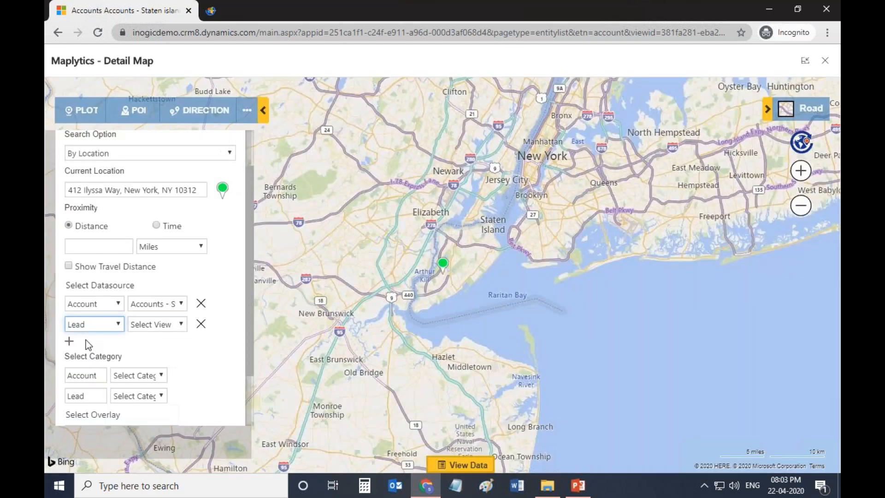
pyautogui.click(69, 341)
pyautogui.click(97, 346)
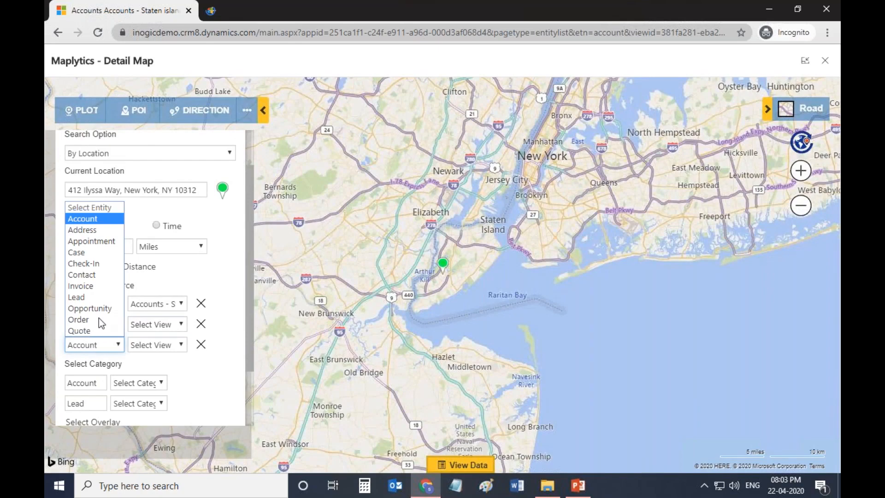
pyautogui.click(97, 276)
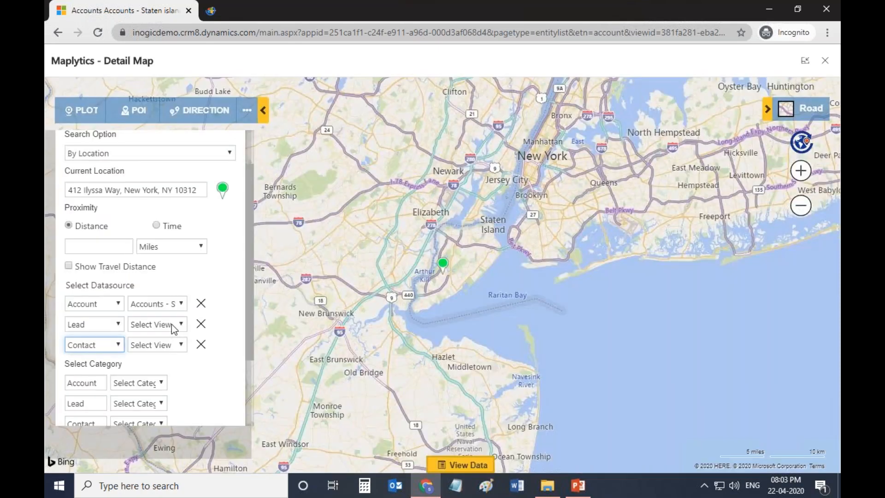
# Choose the Staten Island leads view for the Lead data source and Contact - Staten Island for the Contact data source
pyautogui.click(171, 325)
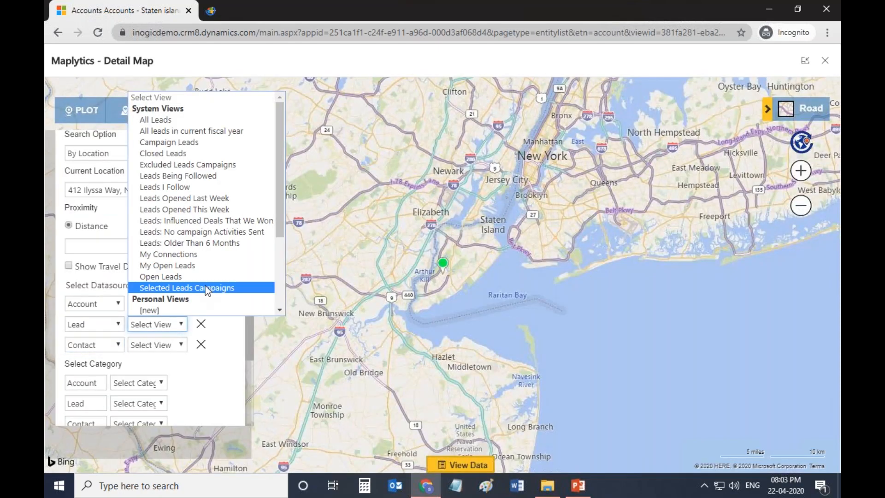
pyautogui.scroll(-1, 205, 285)
pyautogui.scroll(-3, 205, 286)
pyautogui.click(206, 241)
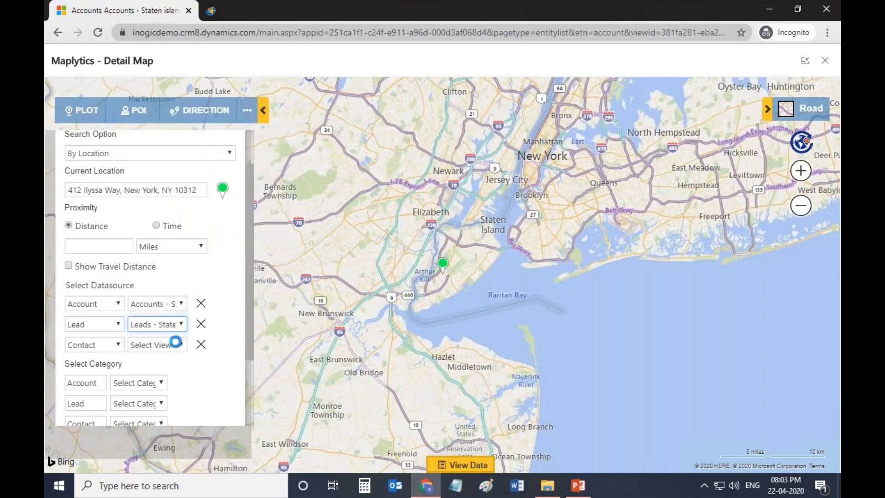
pyautogui.click(176, 342)
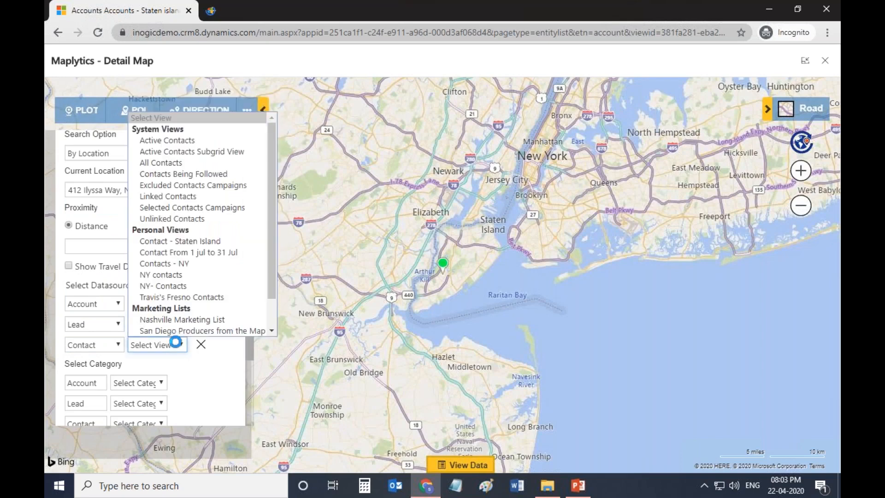
pyautogui.click(206, 242)
pyautogui.scroll(-1, 205, 370)
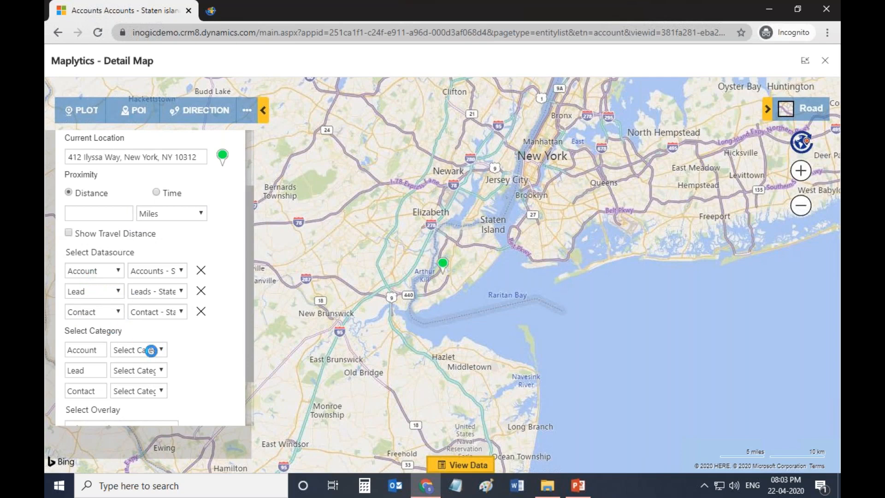
# Categorise the accounts by Annual Revenue, the leads by Rating, and the contacts by Owner
pyautogui.click(150, 350)
pyautogui.write('an')
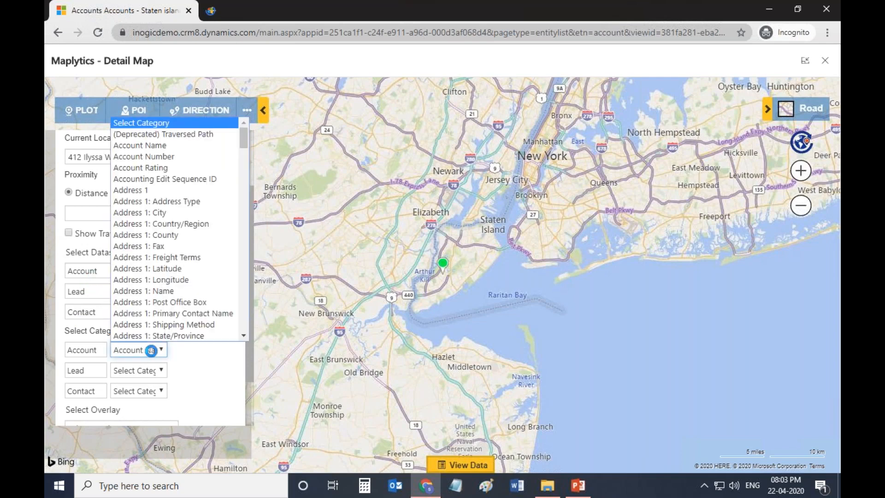
pyautogui.click(151, 350)
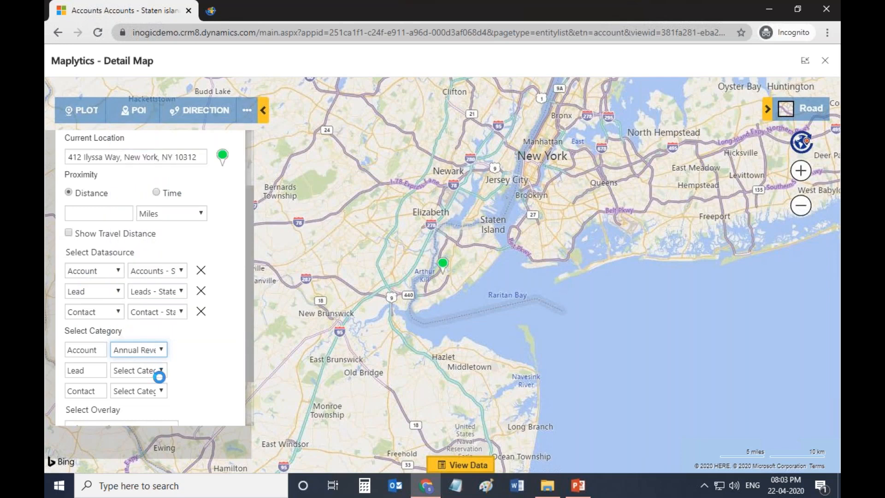
pyautogui.click(159, 372)
pyautogui.write('ra')
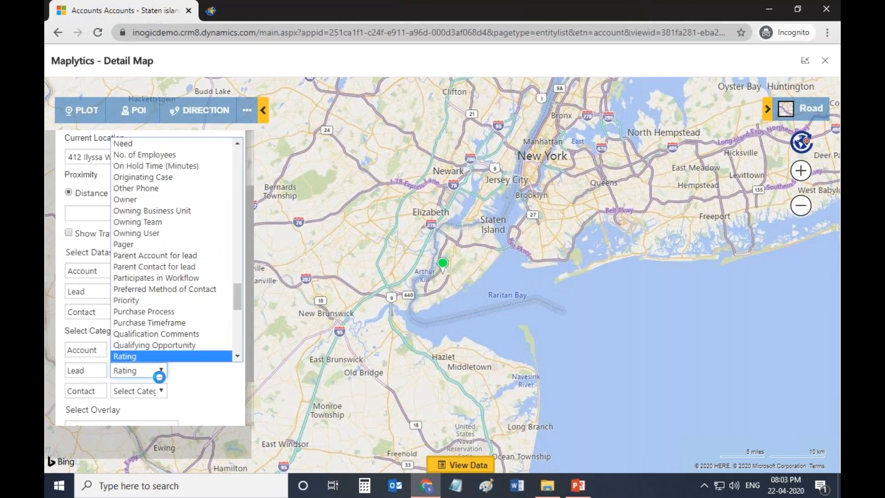
pyautogui.click(159, 373)
pyautogui.click(161, 396)
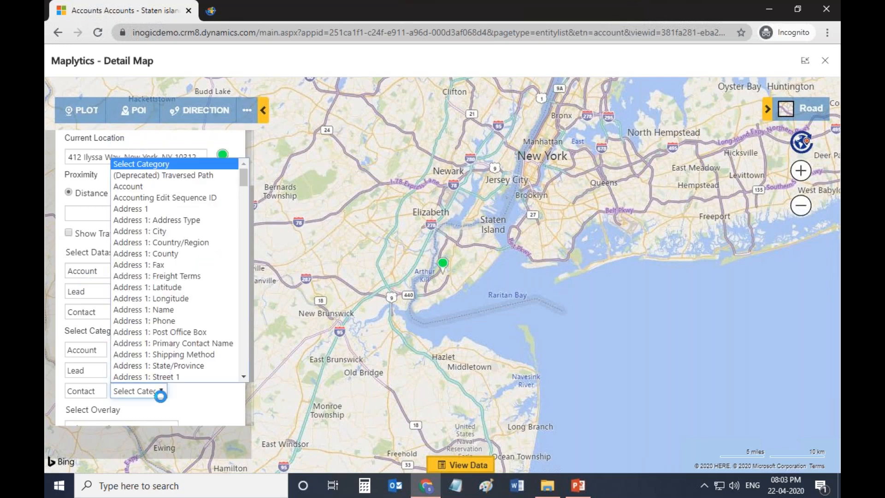
pyautogui.write('ow')
pyautogui.click(160, 395)
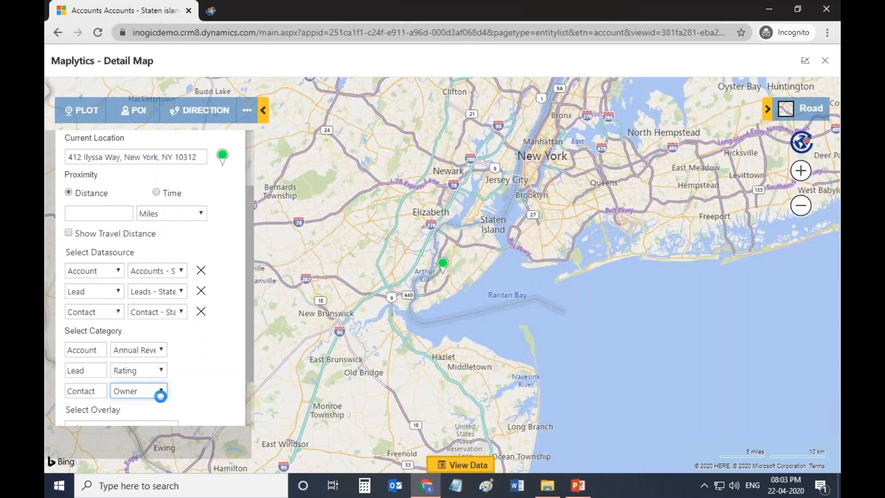
# Plot the categorised Staten Island accounts, leads and contacts, and inspect their pins on the map
pyautogui.scroll(-2, 206, 384)
pyautogui.click(207, 391)
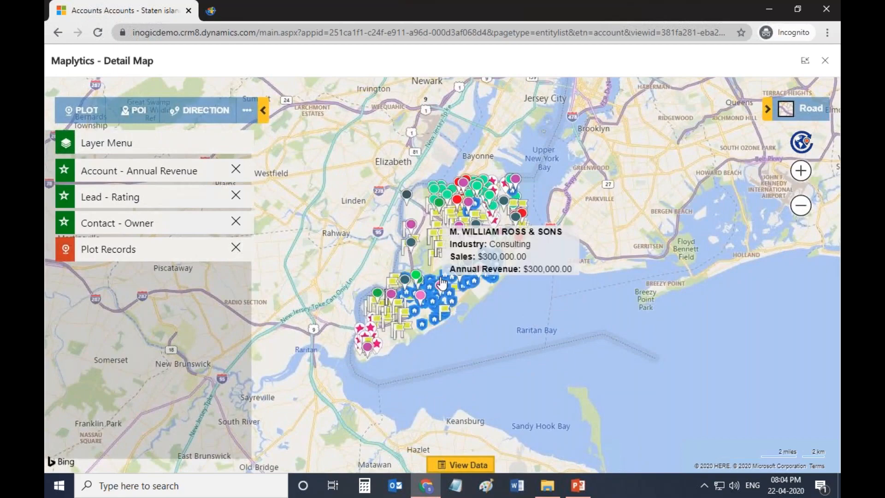
pyautogui.scroll(2, 441, 283)
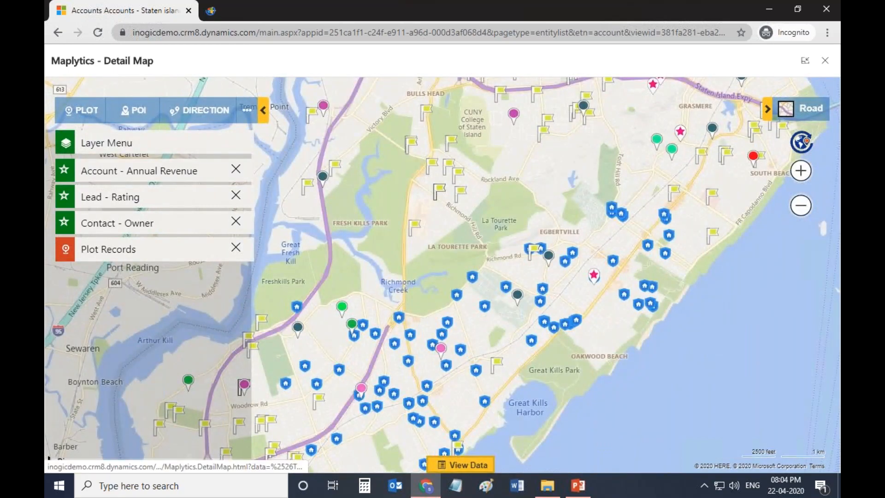
# Review the map legends for Account - Annual Revenue, Lead - Rating and Contact - Owner, and view an account pin's tooltip
pyautogui.click(139, 170)
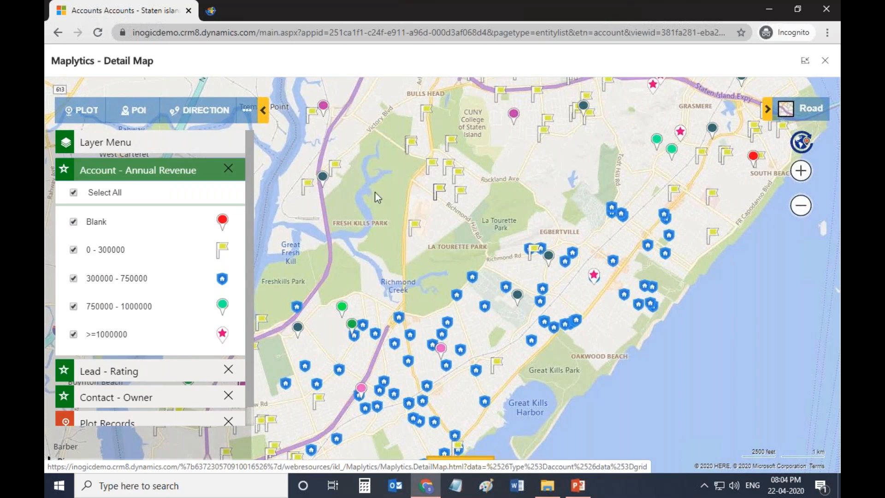
pyautogui.scroll(-3, 438, 223)
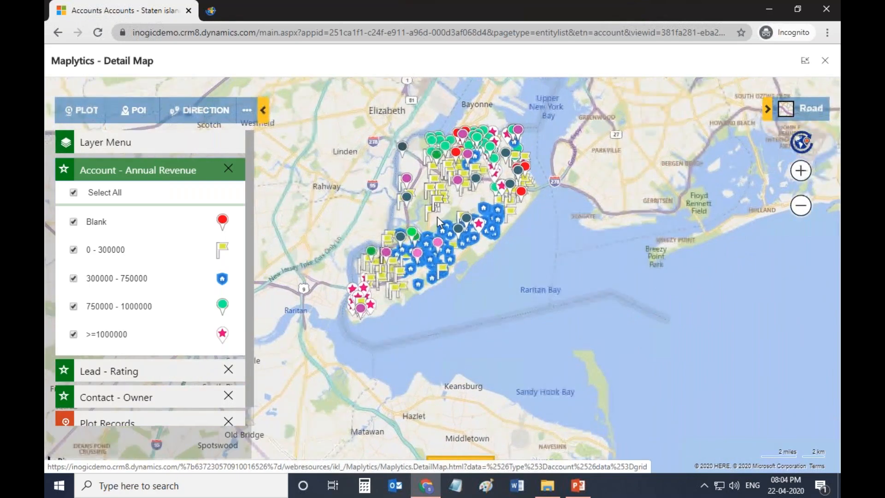
pyautogui.scroll(2, 437, 217)
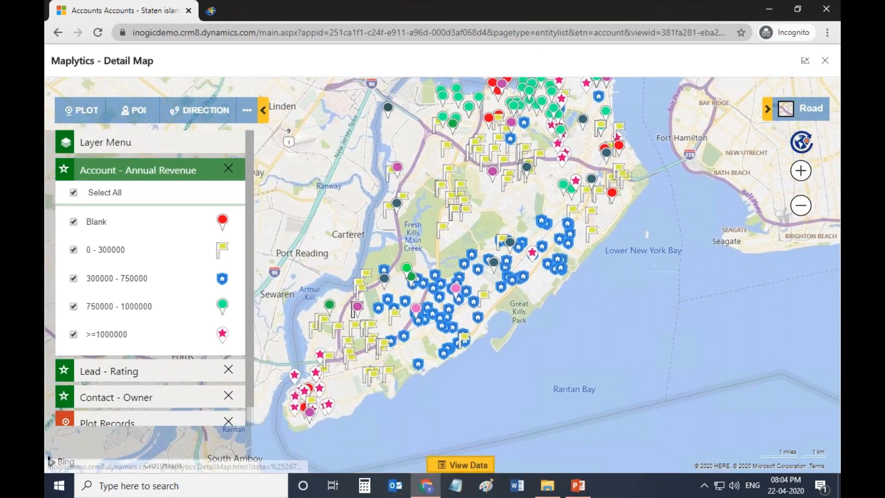
pyautogui.click(152, 372)
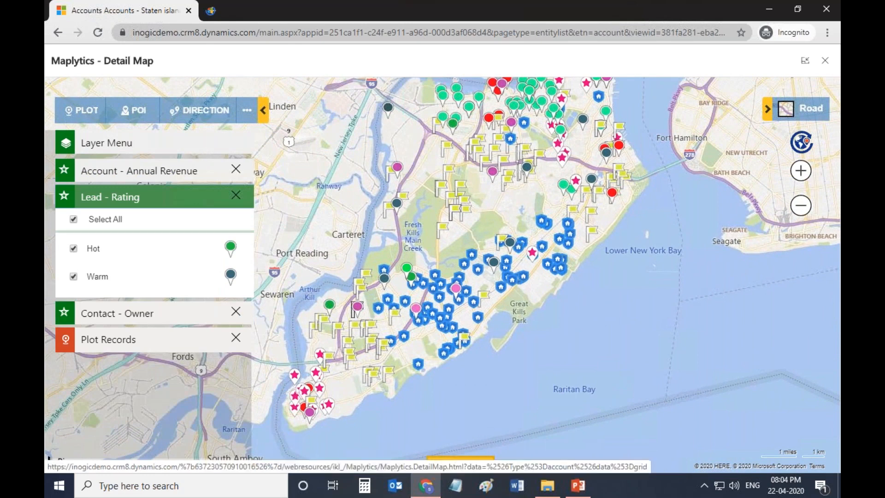
pyautogui.click(157, 315)
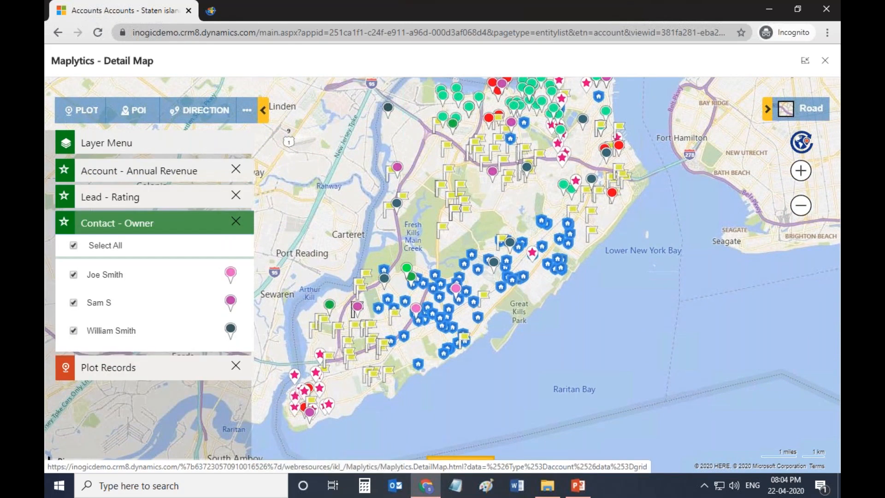
pyautogui.moveTo(450, 199)
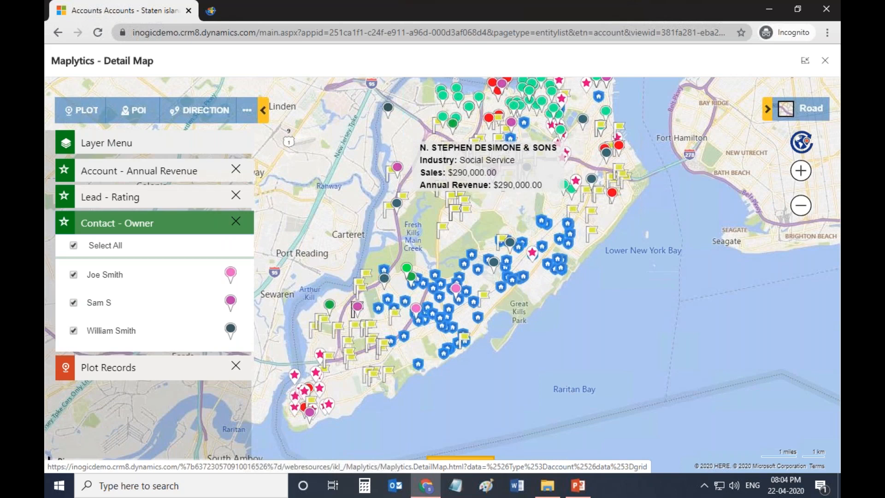
# Duplicate the Accounts page in a new browser tab, switch to the Settings area, and open the account entity map
pyautogui.rightClick(140, 13)
pyautogui.click(171, 77)
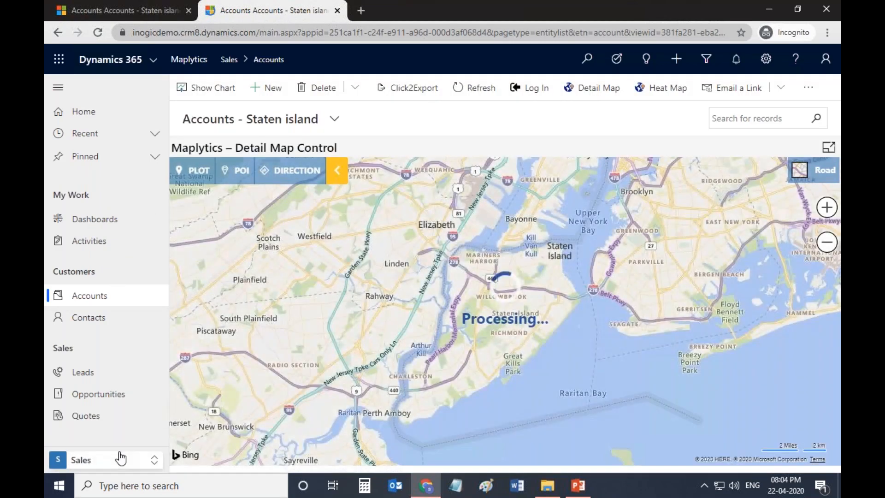
pyautogui.click(121, 459)
pyautogui.click(87, 436)
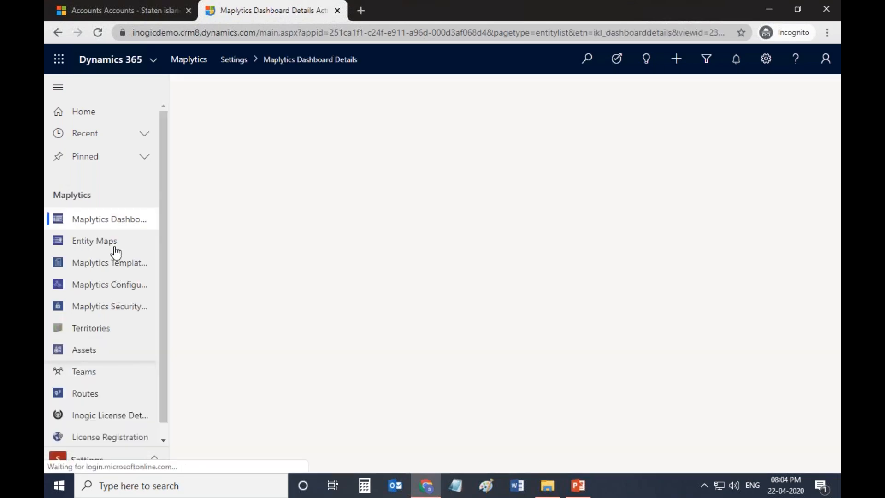
pyautogui.click(95, 241)
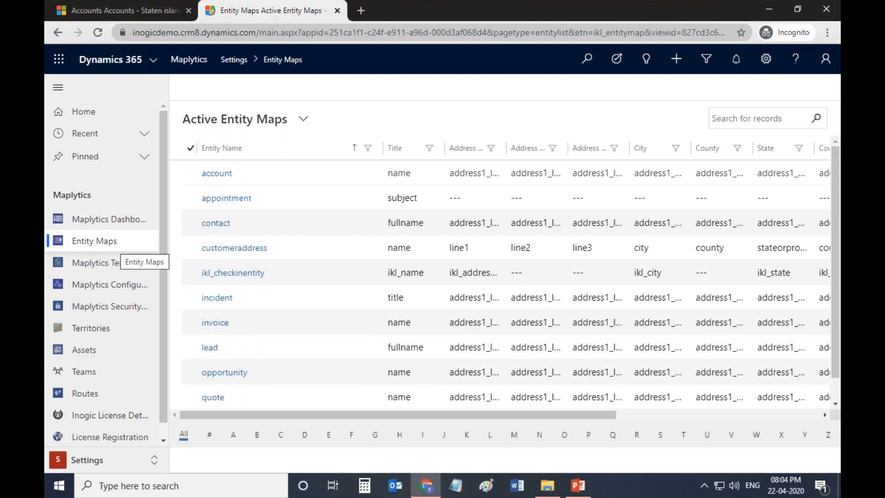
pyautogui.click(258, 180)
pyautogui.doubleClick(258, 180)
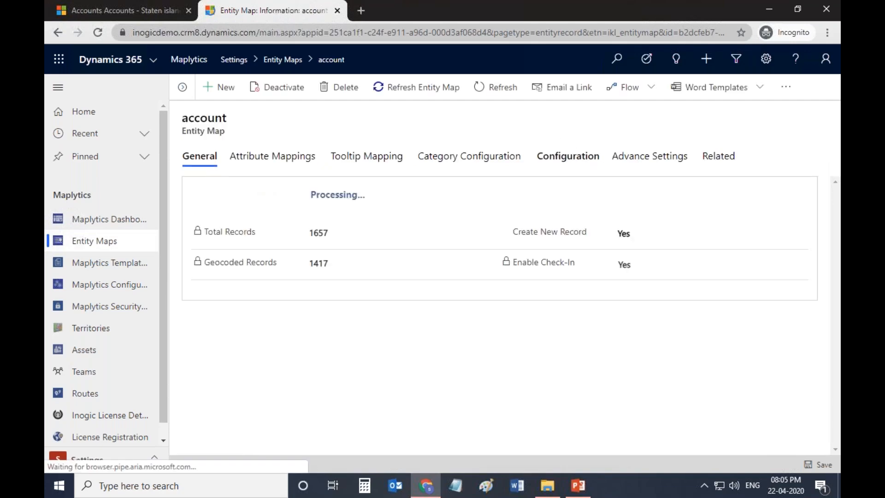
# Open the Category Mapping of the revenue category from the account entity map's category configuration
pyautogui.click(492, 159)
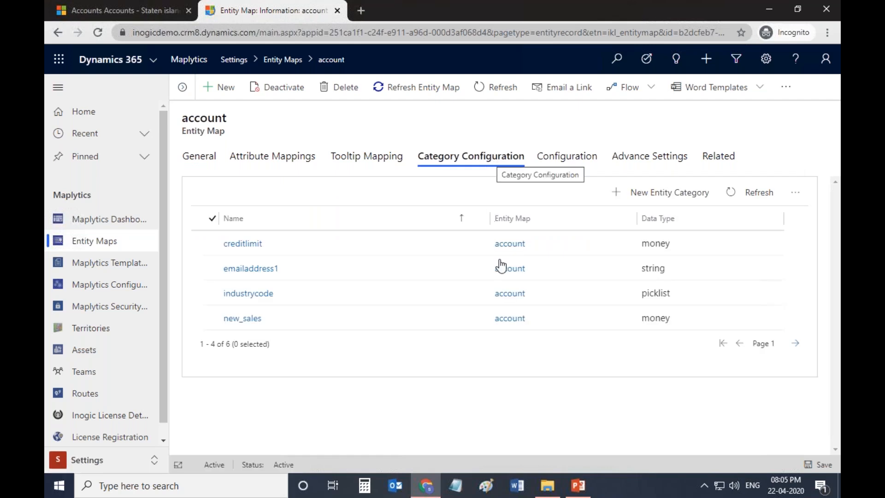
pyautogui.click(795, 343)
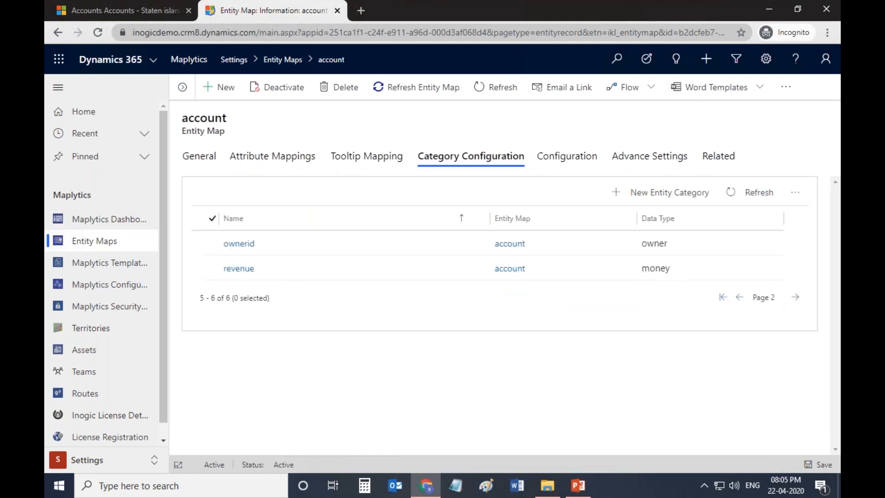
pyautogui.doubleClick(325, 265)
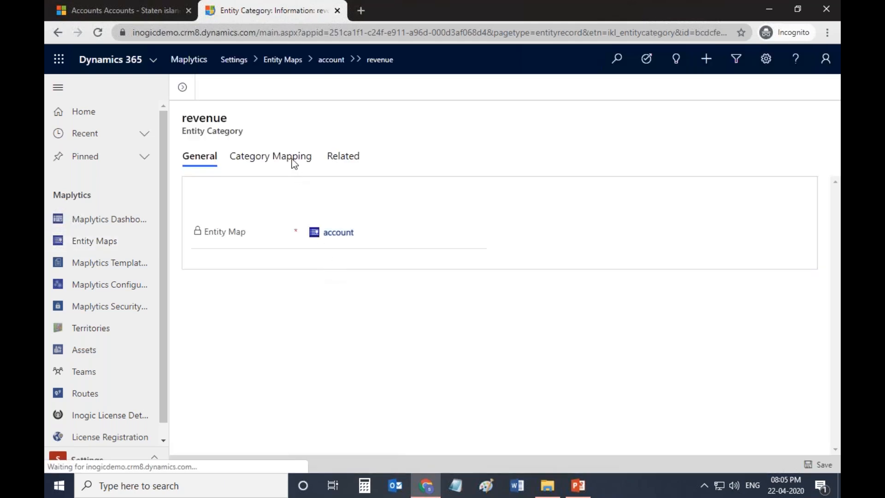
pyautogui.click(293, 159)
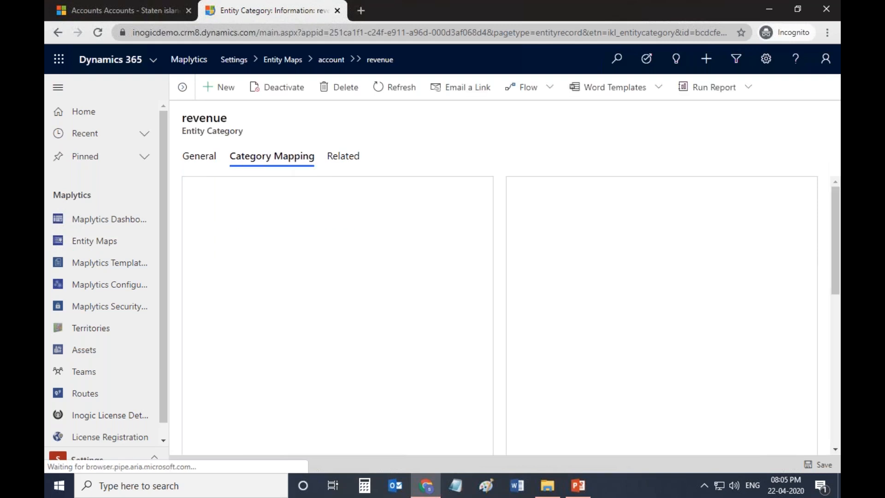
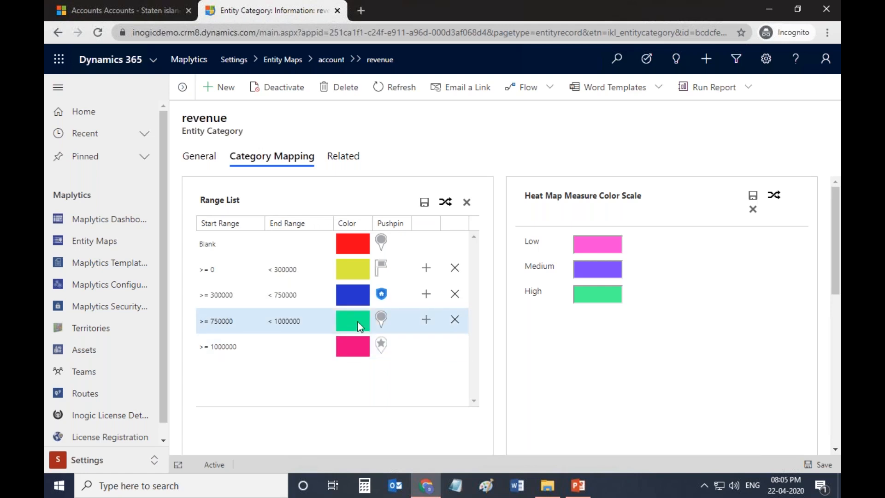
# Examine the pushpin choices for the 300000–750000 and 0–300000 revenue ranges, leaving the selection unchanged
pyautogui.click(398, 296)
pyautogui.click(402, 297)
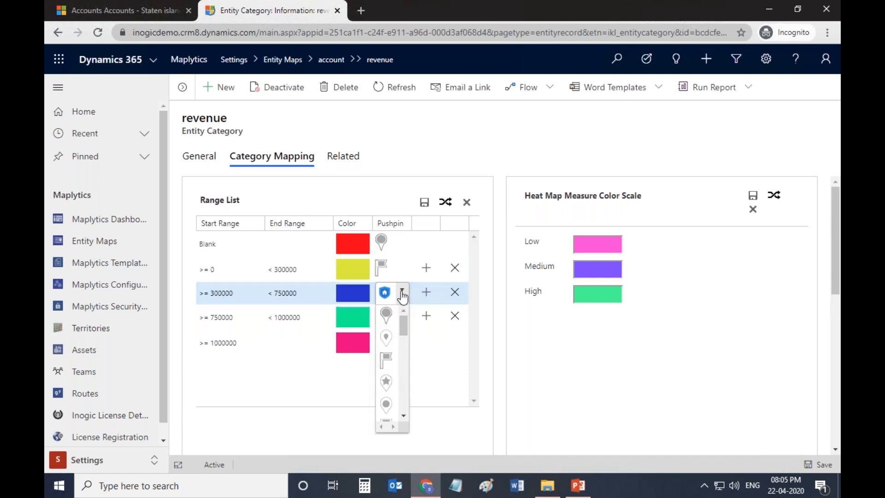
pyautogui.click(402, 290)
pyautogui.click(404, 267)
pyautogui.click(402, 265)
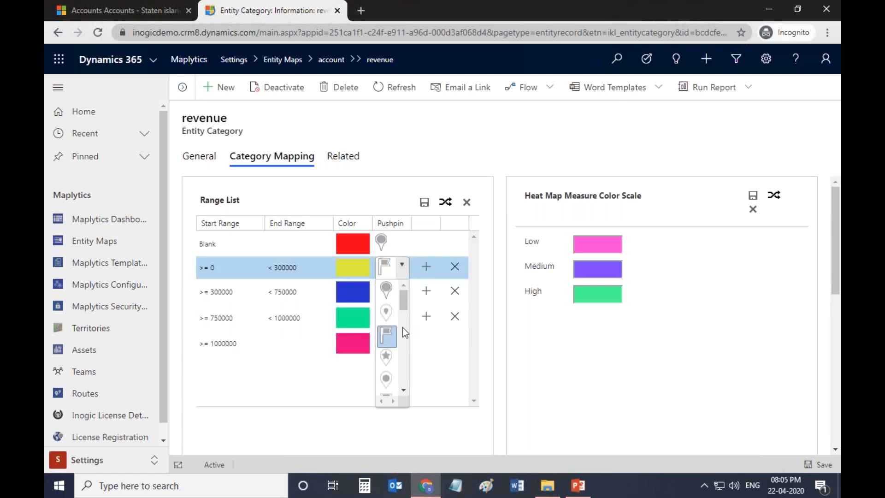
pyautogui.scroll(-3, 392, 358)
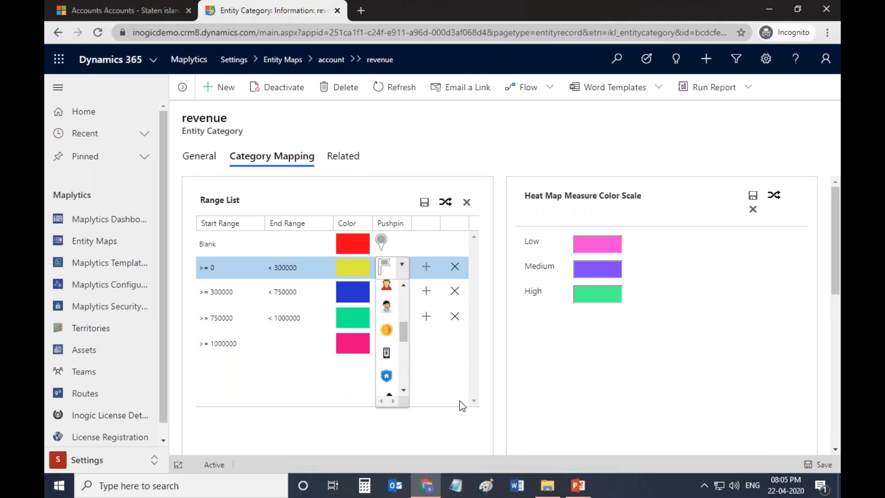
pyautogui.click(481, 407)
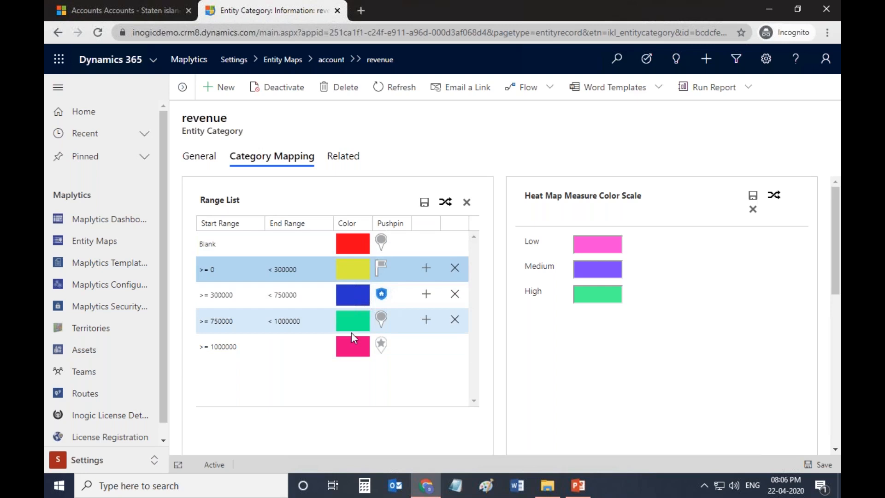
# Open the Maplytics configuration record that has no user assigned and go to the pushpin image definitions in its Advance Settings
pyautogui.click(133, 284)
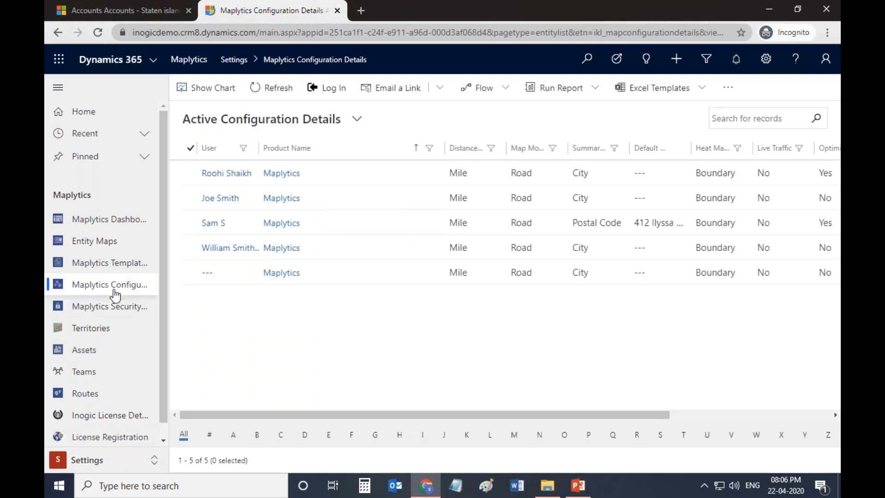
pyautogui.doubleClick(234, 272)
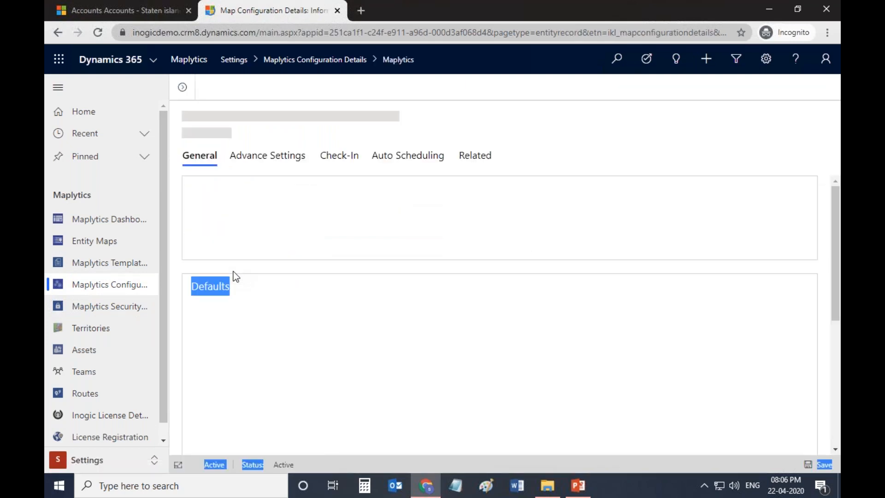
pyautogui.click(299, 158)
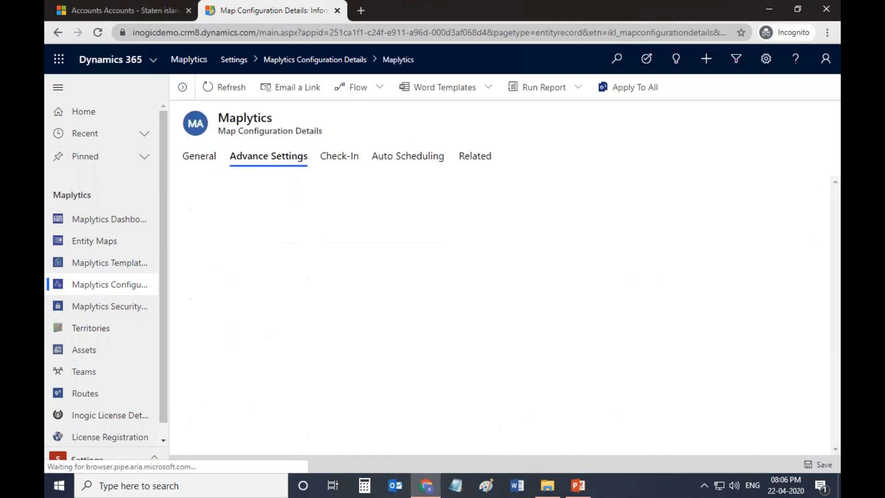
pyautogui.scroll(-8, 351, 312)
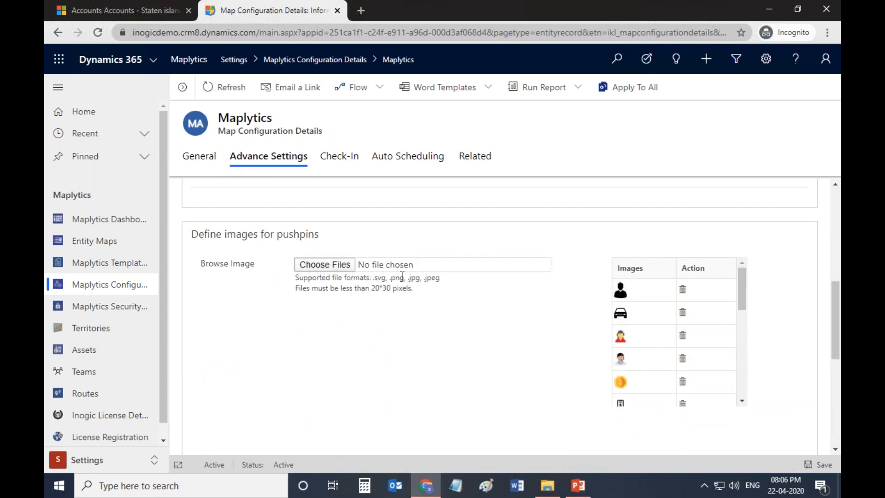
# Check the supported pushpin image formats, view and cancel the image file chooser, and browse the images already uploaded
pyautogui.moveTo(402, 276); pyautogui.dragTo(308, 278)
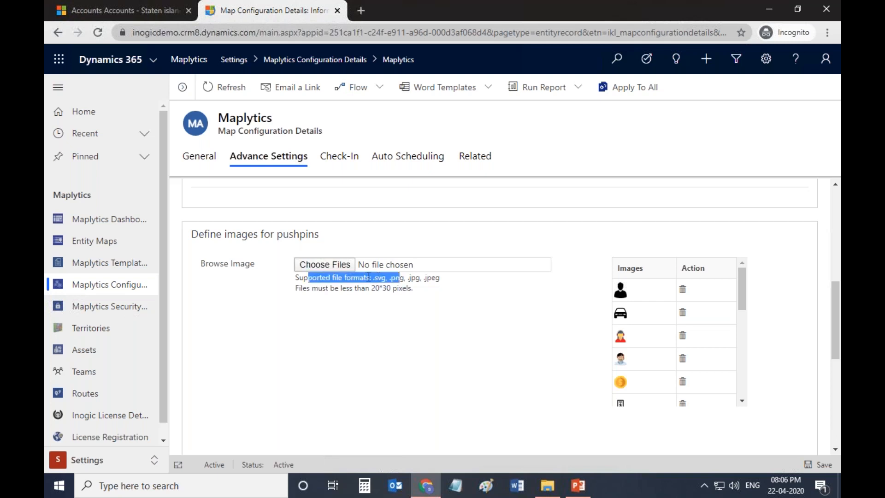
pyautogui.click(365, 279)
pyautogui.click(340, 264)
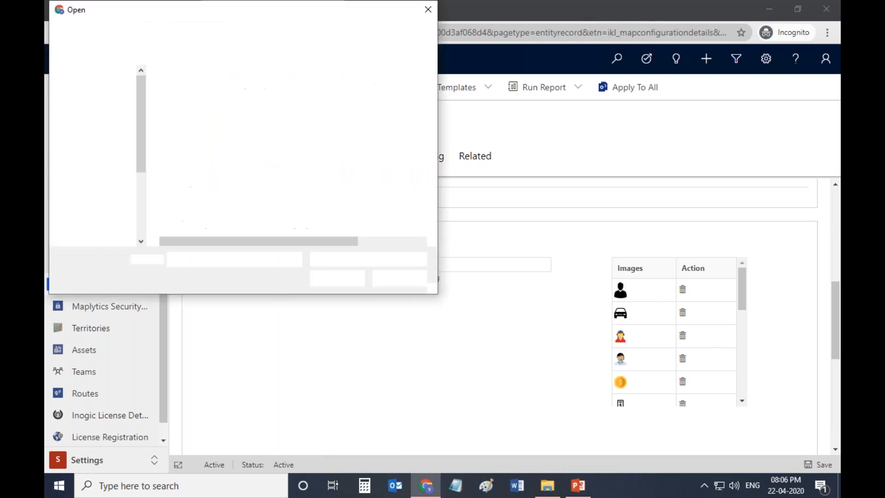
pyautogui.click(399, 277)
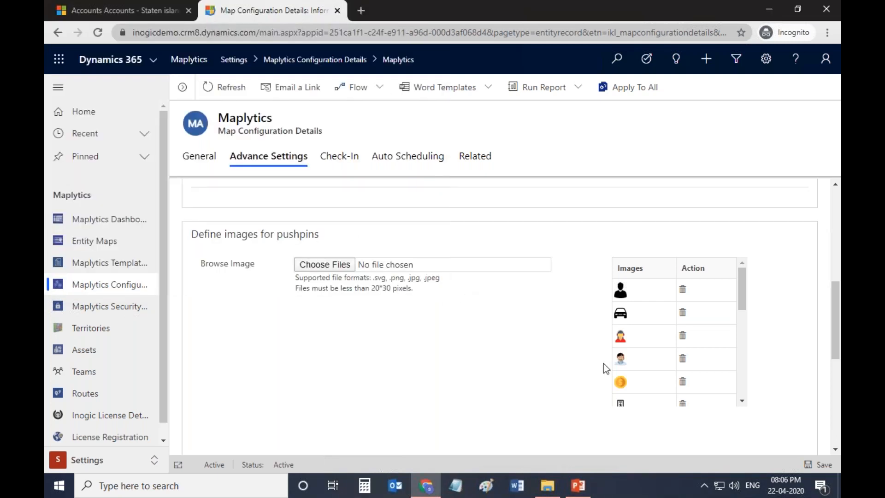
pyautogui.scroll(-3, 657, 353)
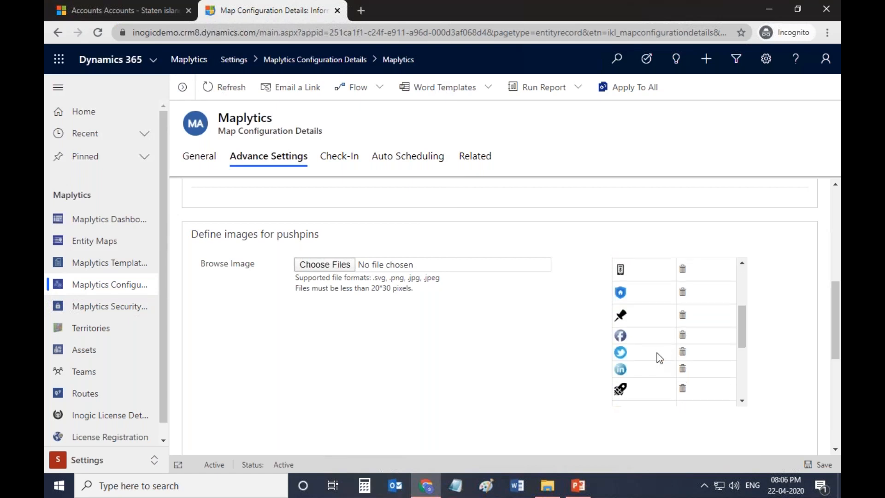
# Return to Entity Maps and open the Configuration settings of the account entity map
pyautogui.click(88, 241)
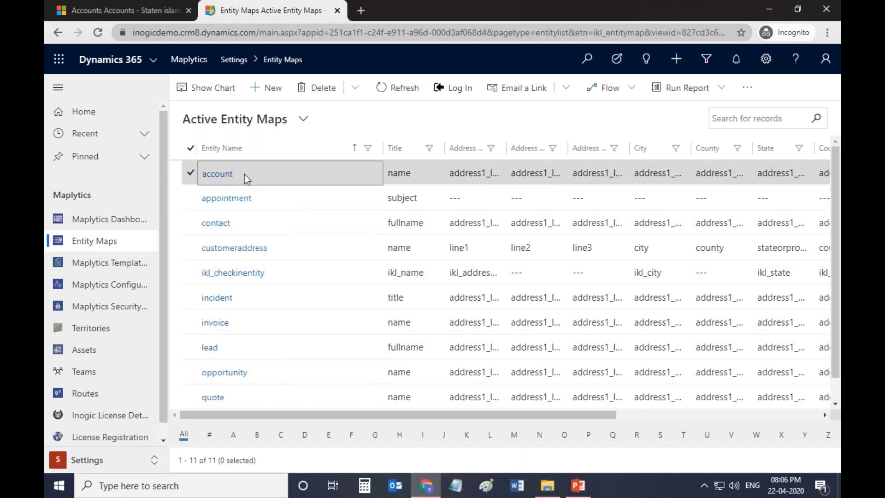
pyautogui.doubleClick(245, 175)
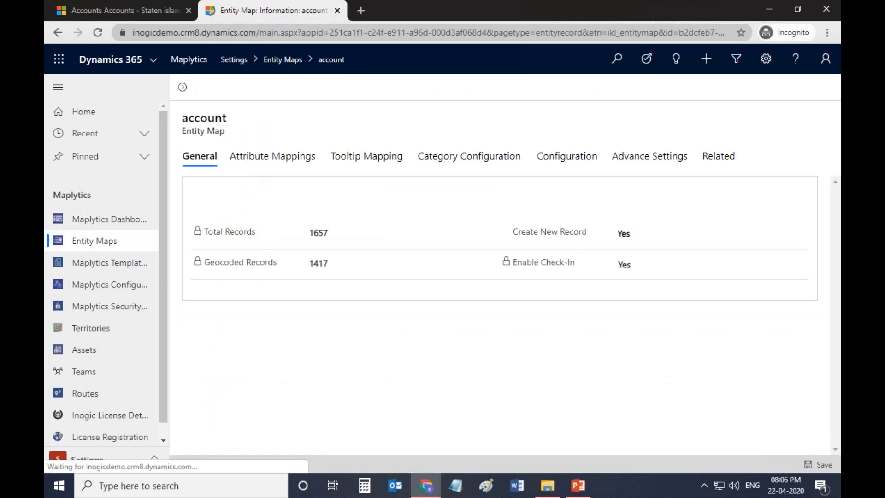
pyautogui.click(564, 158)
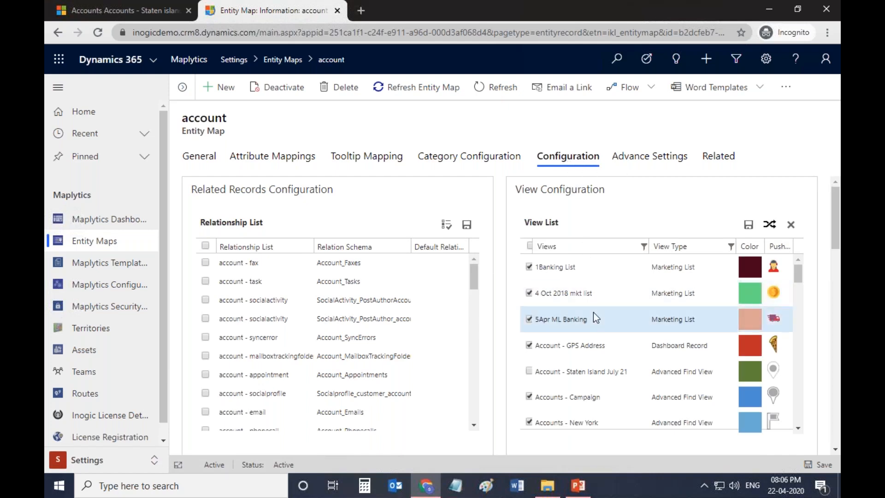
# Browse the account's view list with its colors and pushpins, and examine the pushpin choices for the 4 Oct 2018 mkt list
pyautogui.scroll(-1, 594, 311)
pyautogui.scroll(-4, 593, 311)
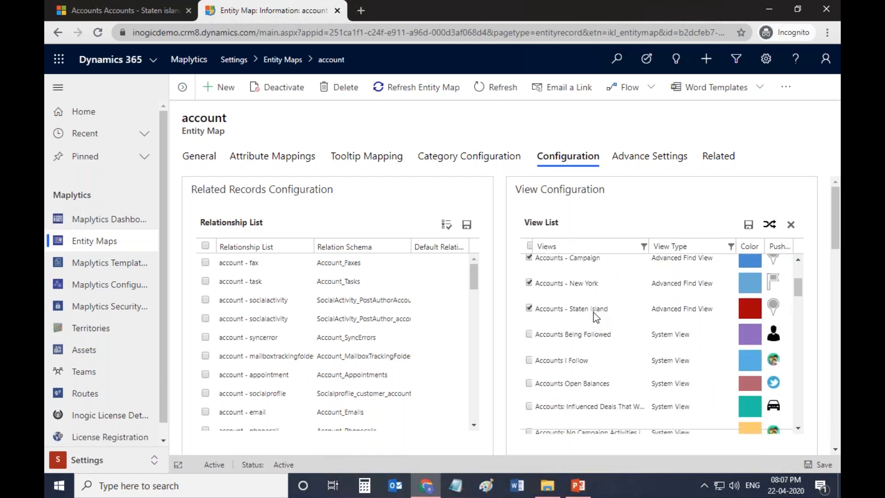
pyautogui.scroll(5, 599, 312)
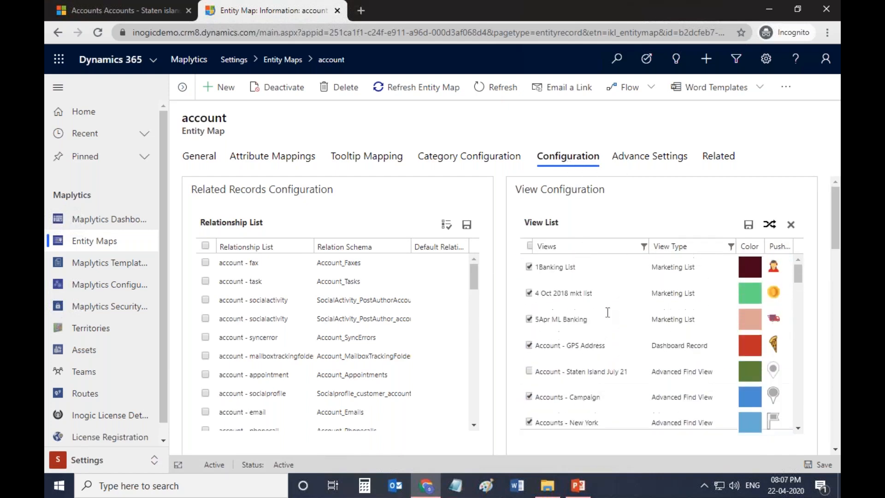
pyautogui.click(778, 299)
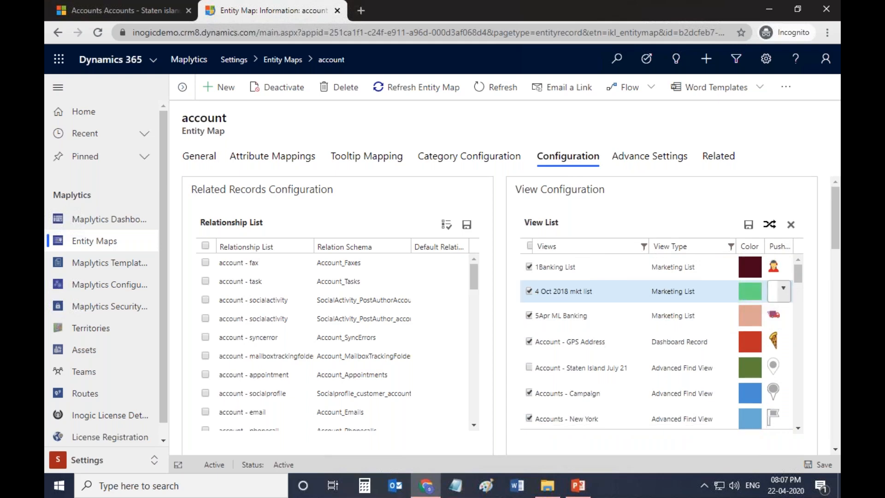
pyautogui.click(784, 297)
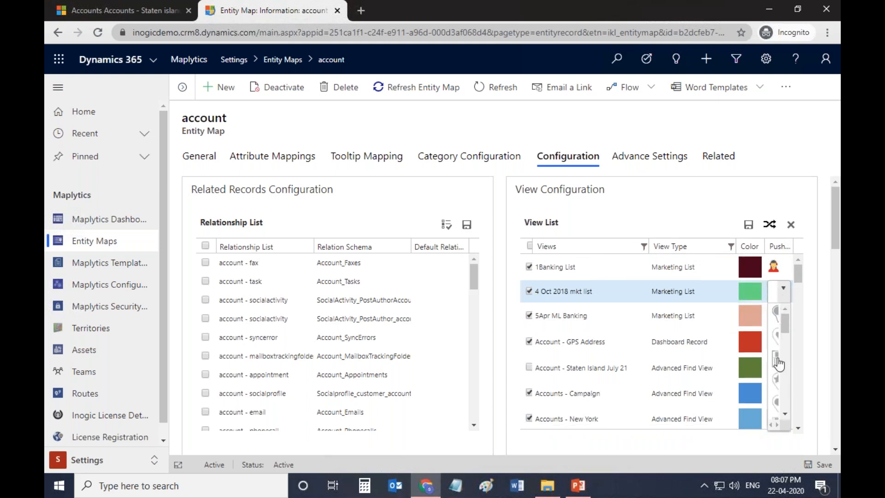
pyautogui.click(784, 289)
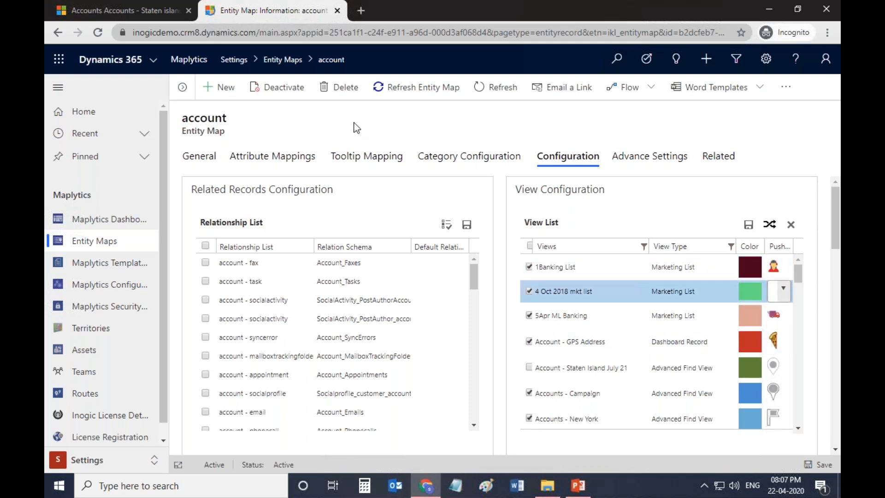
# Close the account entity map and remove the Lead and Contact data sources from Plot Records on the Detail Map
pyautogui.click(338, 11)
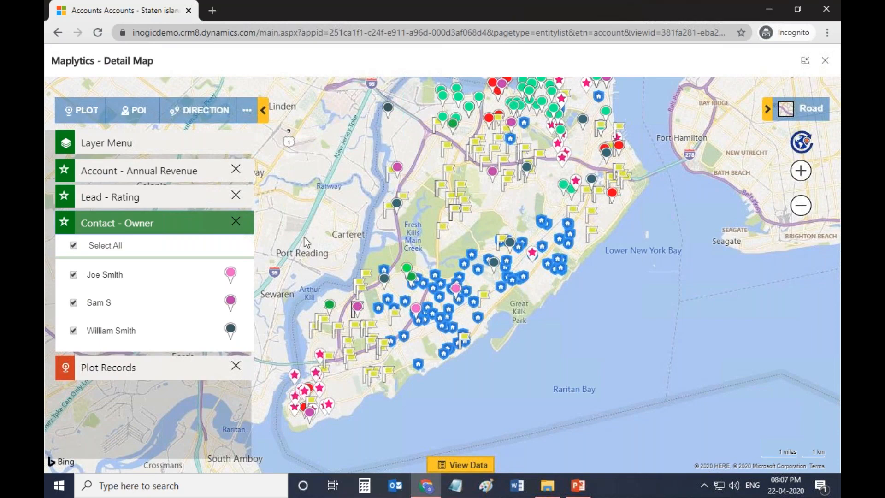
pyautogui.click(184, 368)
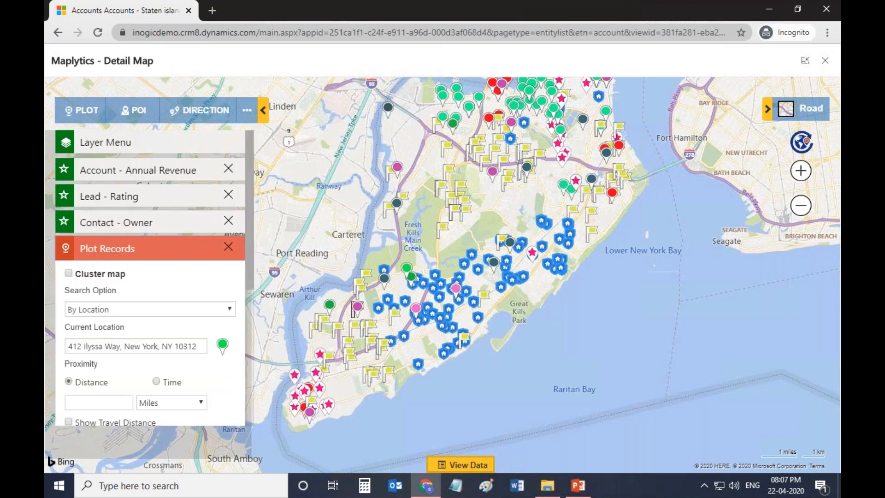
pyautogui.scroll(-2, 150, 277)
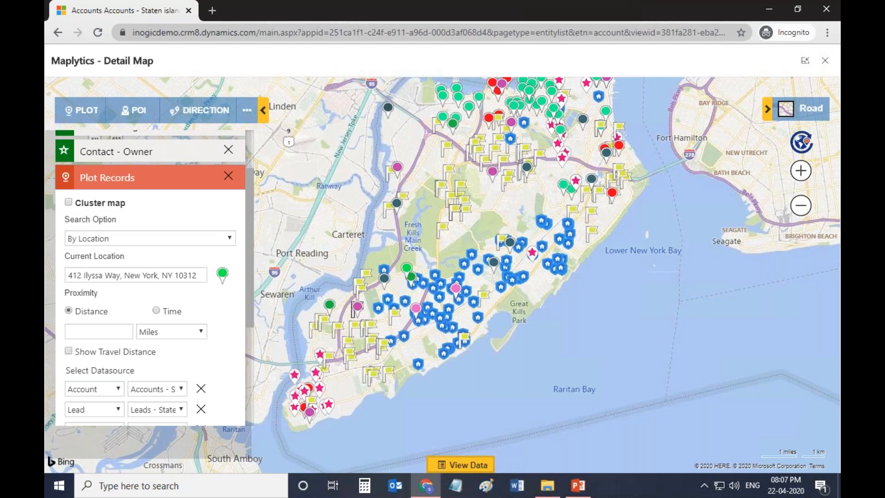
pyautogui.scroll(-2, 150, 276)
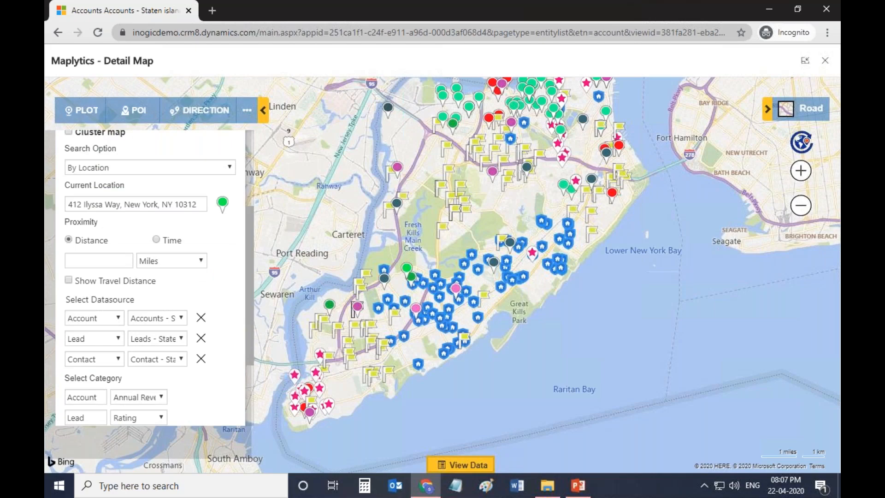
pyautogui.click(200, 363)
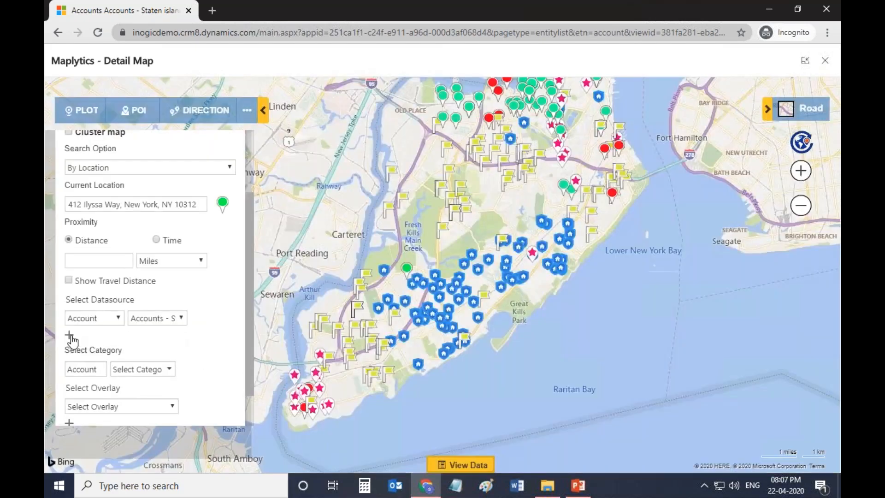
pyautogui.click(69, 335)
pyautogui.click(95, 339)
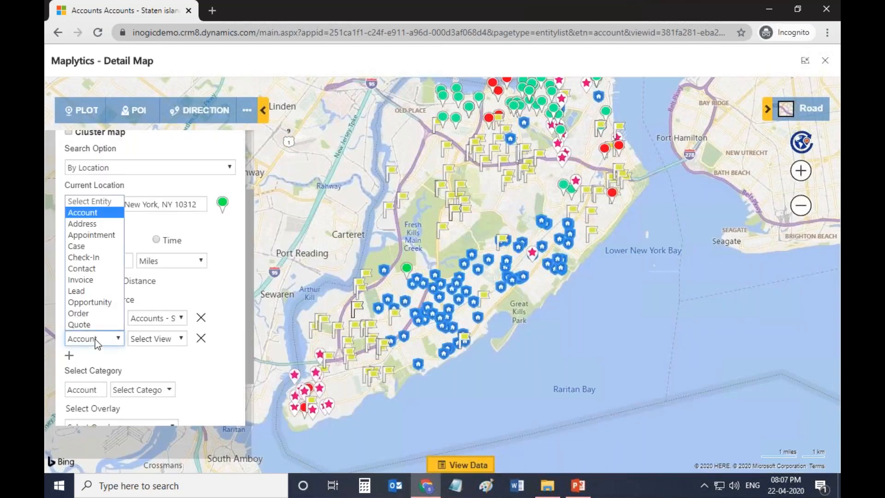
pyautogui.click(201, 340)
# Try to select Annual Revenue and Sales together as the account's categories
pyautogui.click(166, 369)
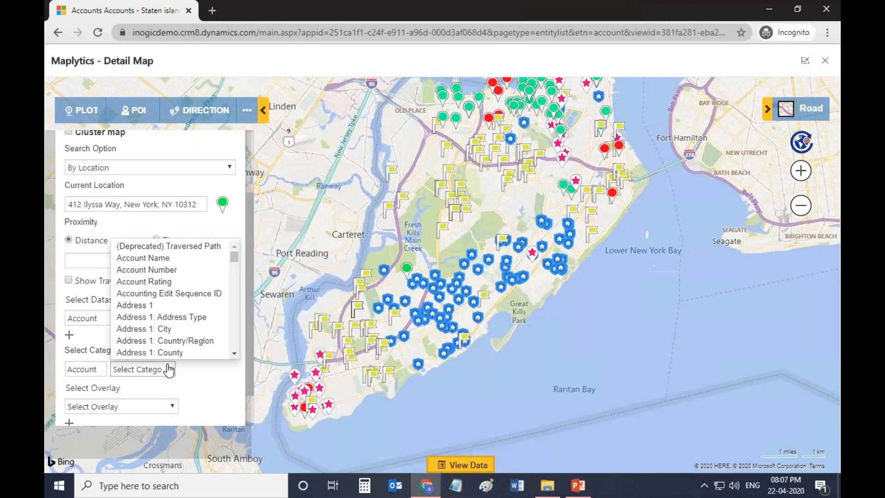
pyautogui.scroll(-5, 196, 322)
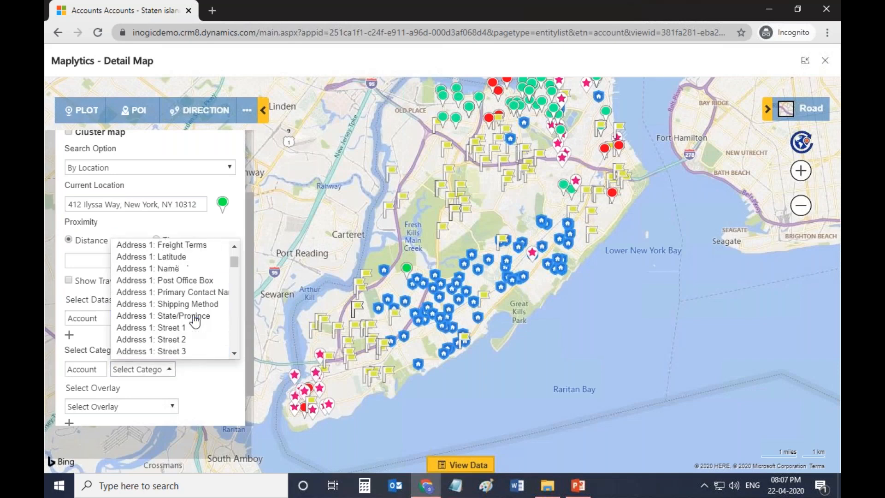
pyautogui.scroll(-3, 196, 321)
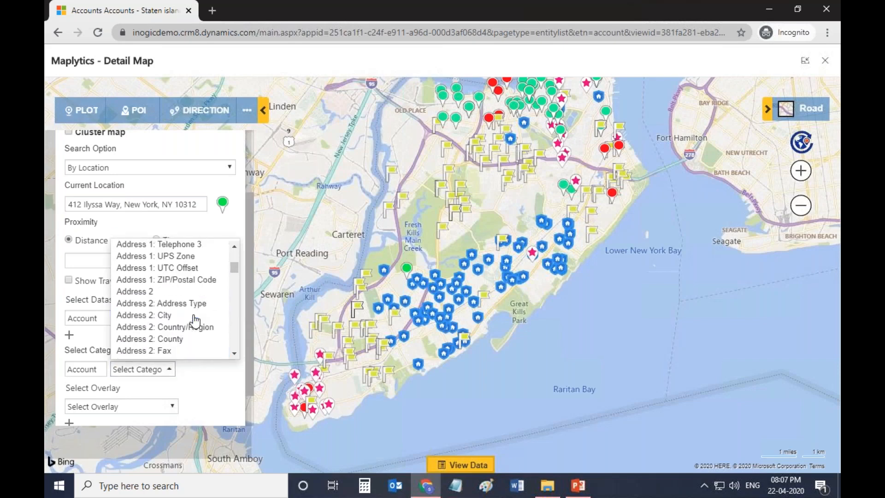
pyautogui.scroll(-10, 196, 322)
pyautogui.scroll(-1, 189, 323)
pyautogui.click(165, 323)
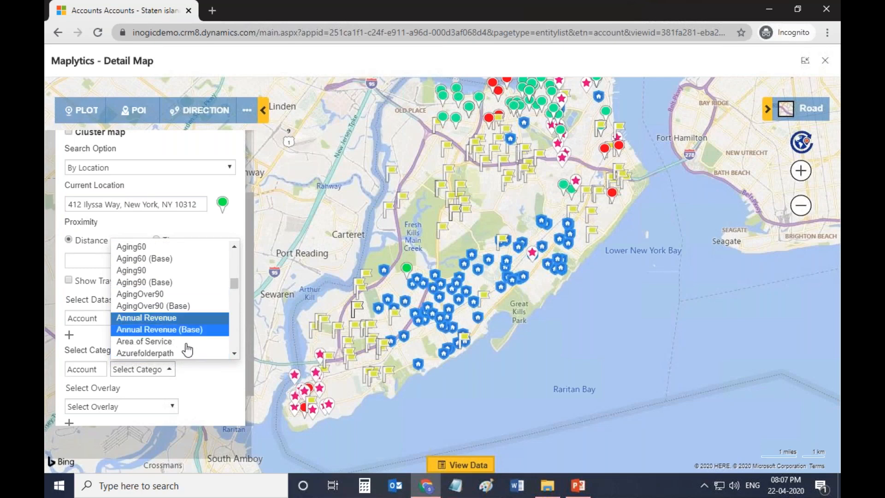
pyautogui.scroll(-2, 188, 350)
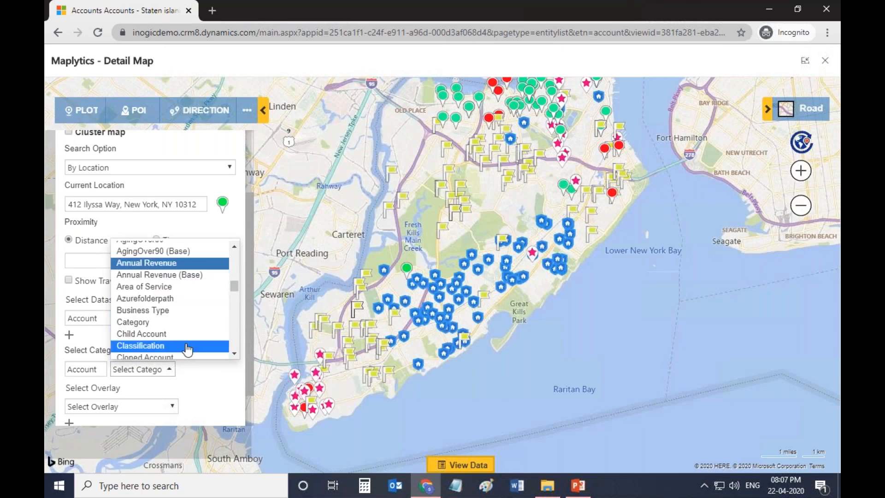
pyautogui.press('Down')
pyautogui.scroll(-10, 191, 308)
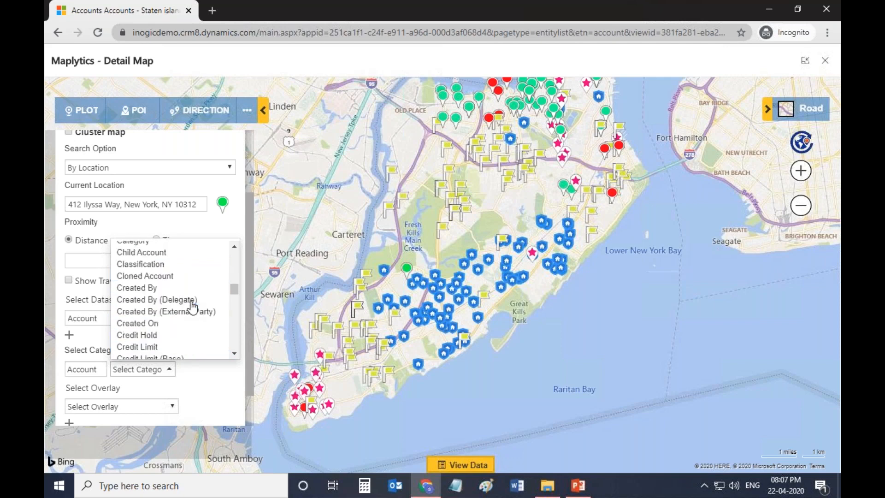
pyautogui.scroll(-15, 193, 308)
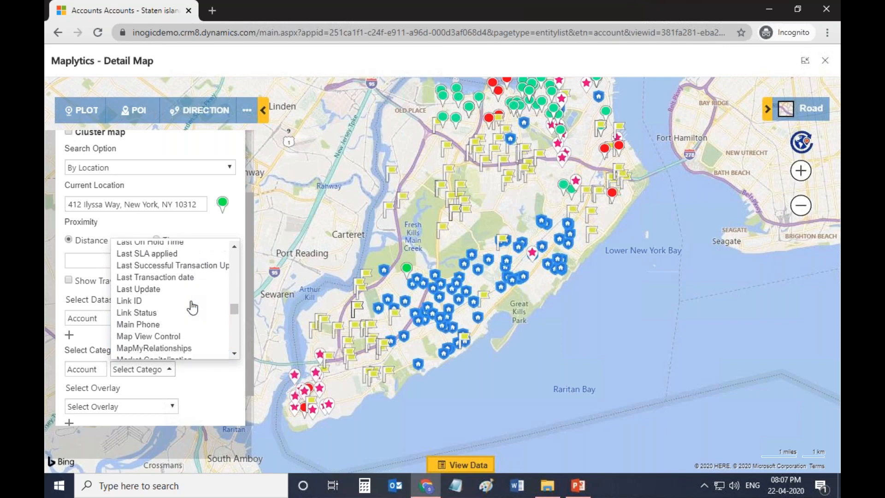
pyautogui.scroll(-10, 191, 307)
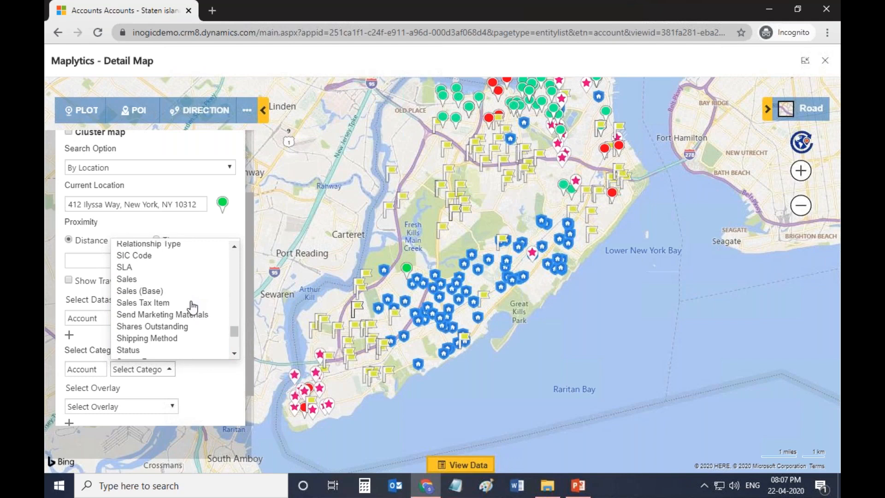
pyautogui.click(166, 283)
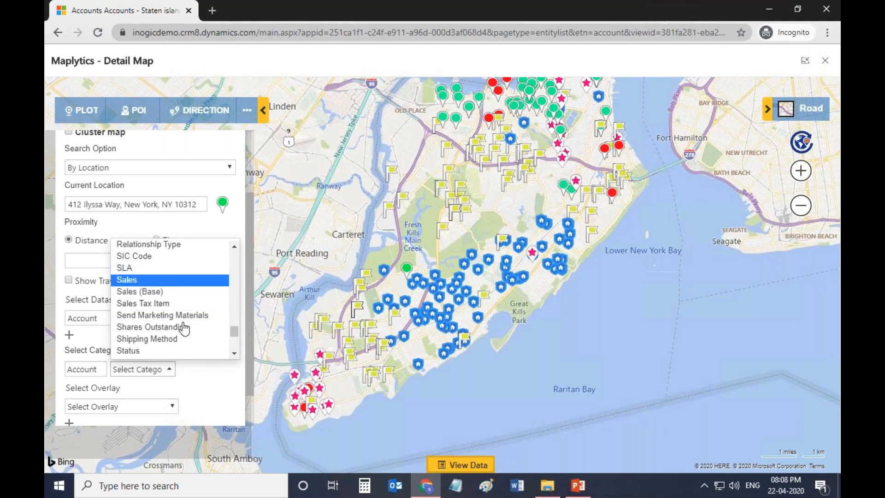
# Add Industry alongside Sales in the account's category selection
pyautogui.scroll(-3, 185, 328)
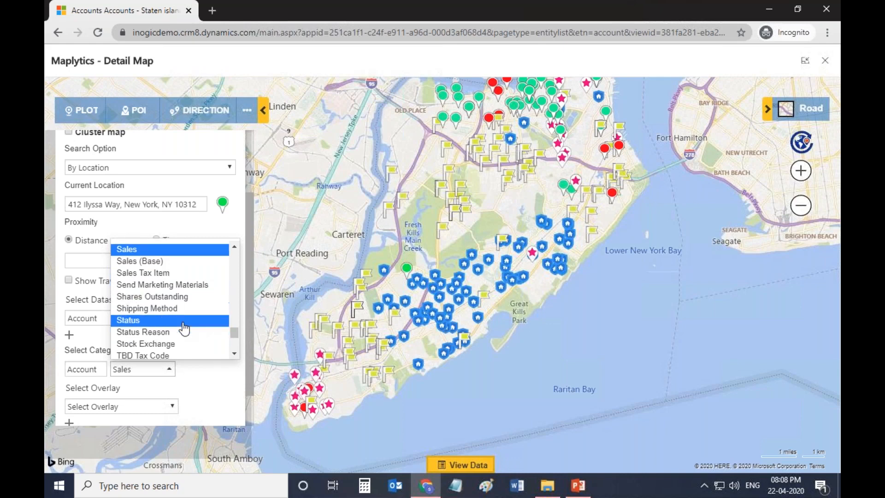
pyautogui.scroll(10, 182, 322)
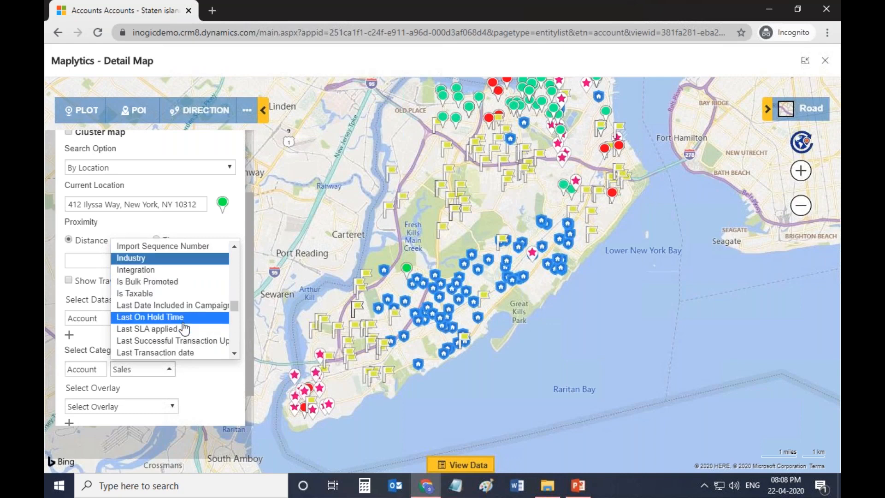
pyautogui.click(174, 267)
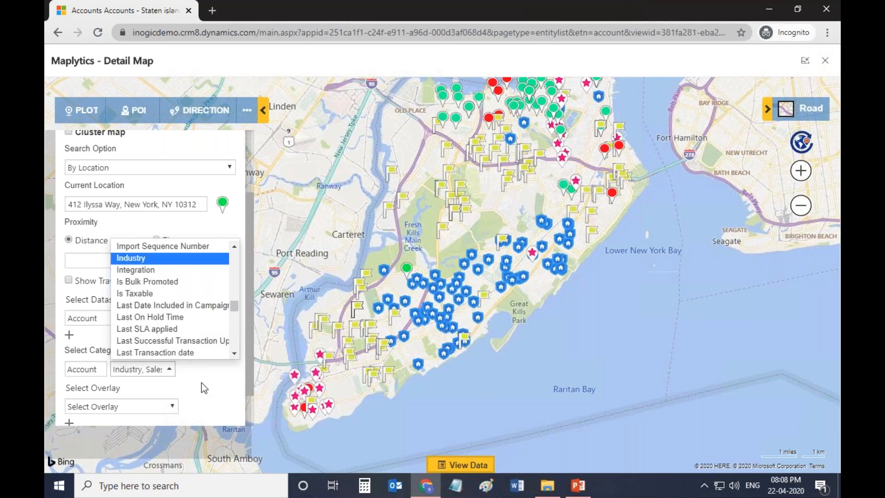
pyautogui.click(167, 371)
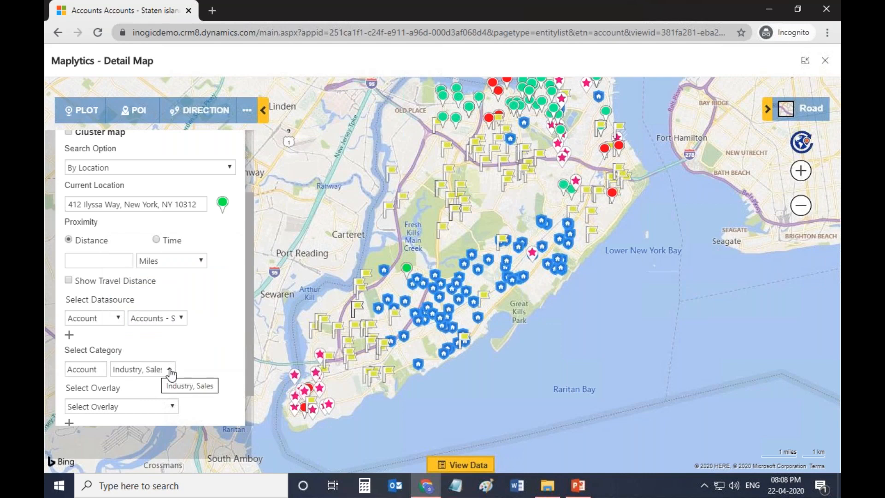
# Change the account's category selection to Annual Revenue and Sales
pyautogui.click(170, 370)
pyautogui.scroll(-10, 189, 317)
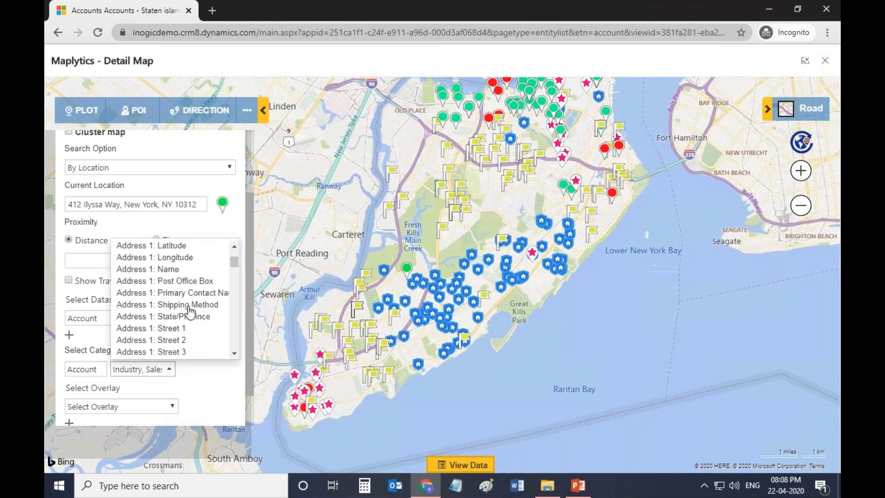
pyautogui.scroll(-5, 189, 313)
pyautogui.scroll(2, 189, 313)
pyautogui.click(147, 261)
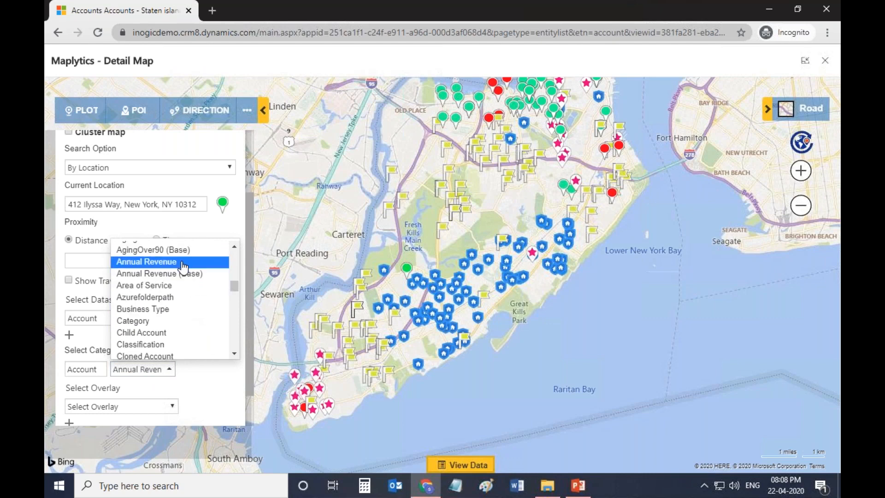
pyautogui.click(162, 372)
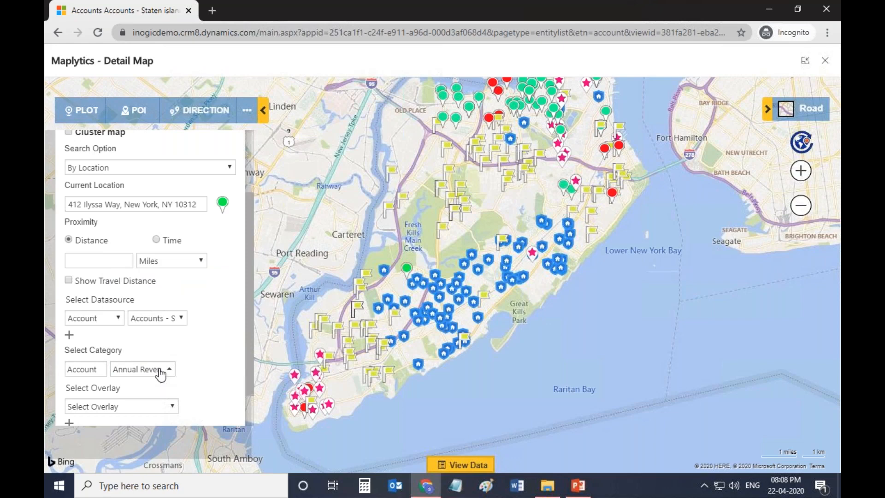
pyautogui.click(160, 373)
pyautogui.write('sa')
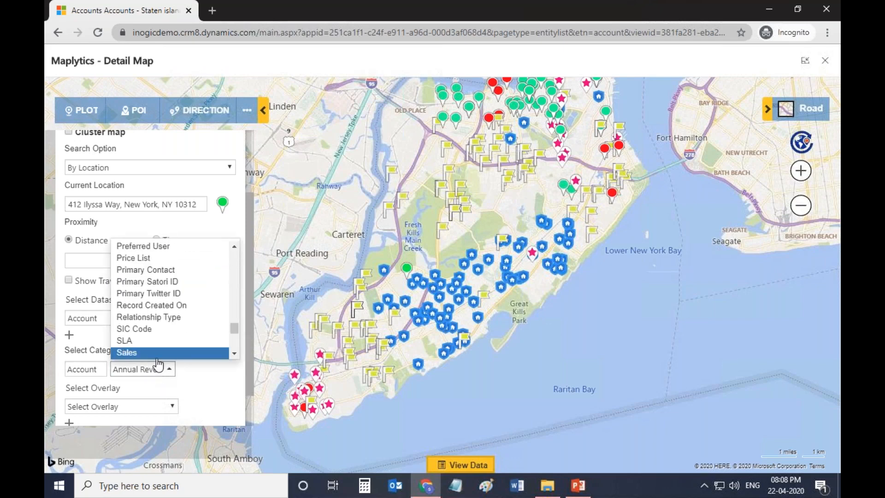
pyautogui.click(210, 383)
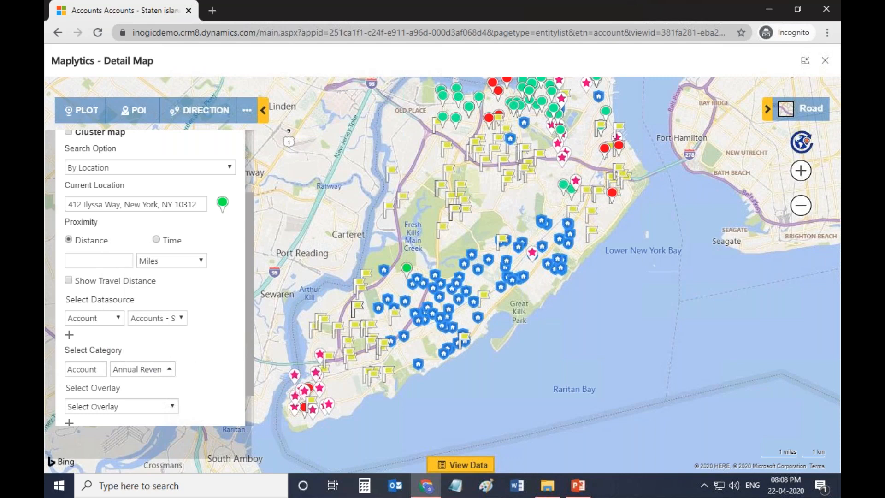
# Recheck the account's category list and run the search to plot the accounts by the selected categories
pyautogui.scroll(-1, 192, 385)
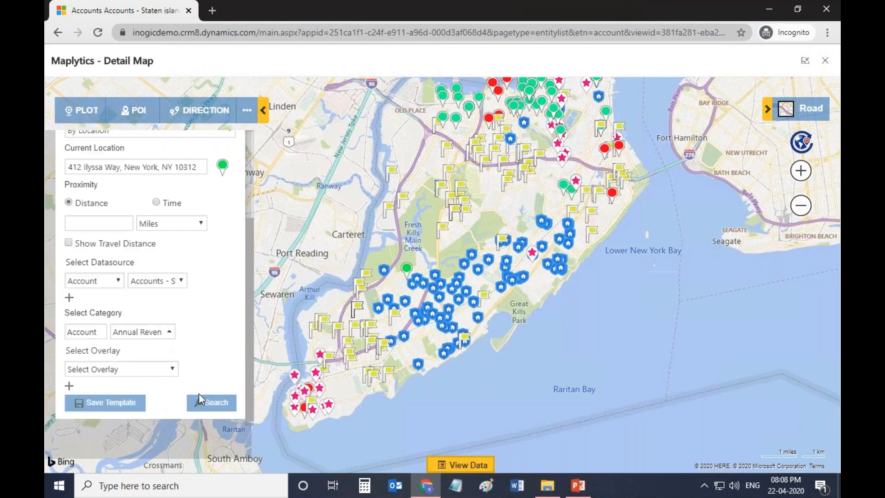
pyautogui.click(165, 336)
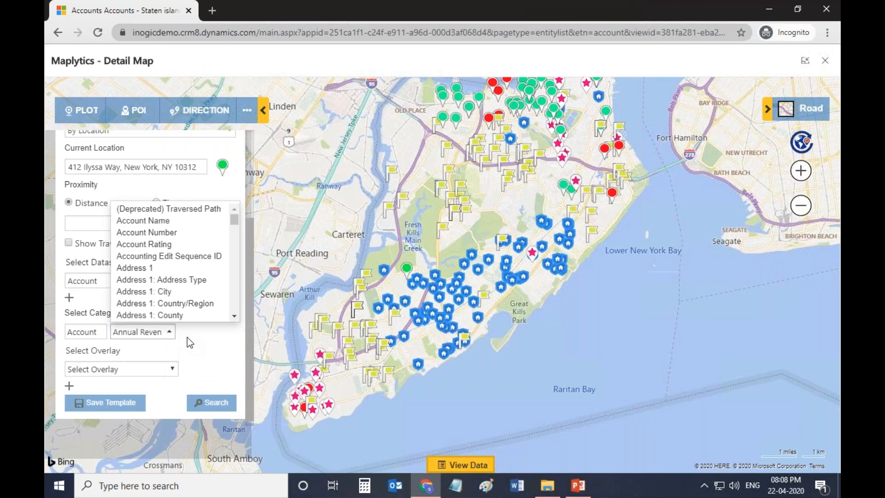
pyautogui.click(187, 338)
pyautogui.click(215, 405)
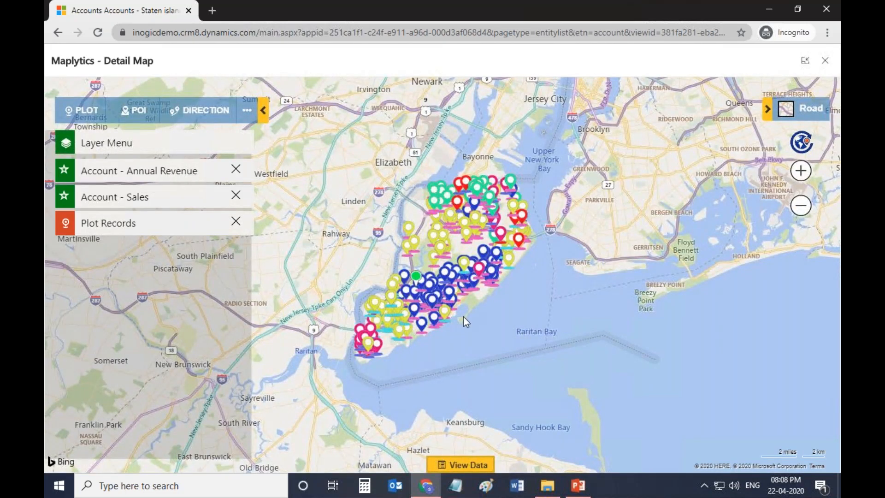
# Examine the two-color account pushpins around Great Kills and view one account's industry, sales and annual revenue
pyautogui.scroll(3, 463, 317)
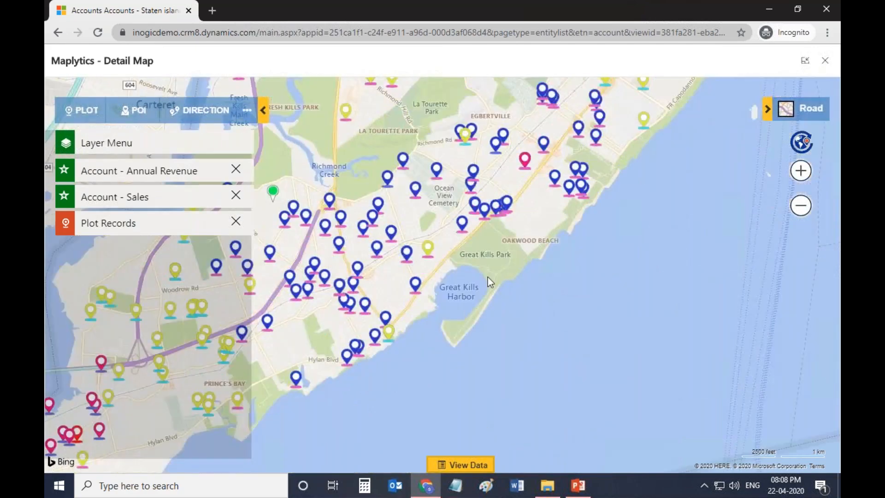
pyautogui.moveTo(488, 277); pyautogui.dragTo(566, 358)
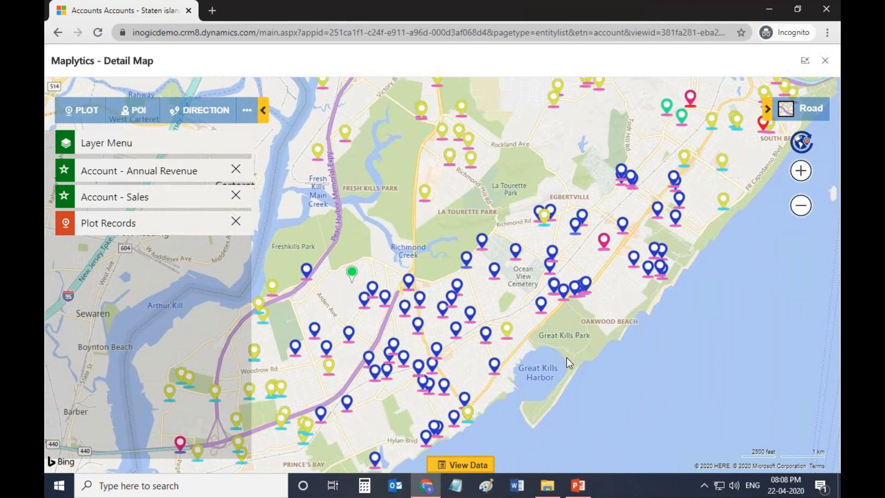
pyautogui.moveTo(482, 242)
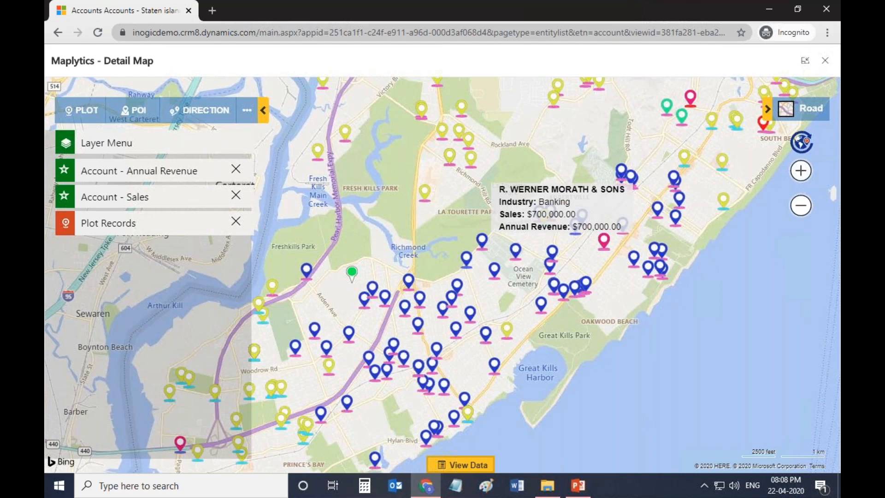
# Examine the Annual Revenue and Sales legends to compare their value ranges with the pushpin colors
pyautogui.click(180, 174)
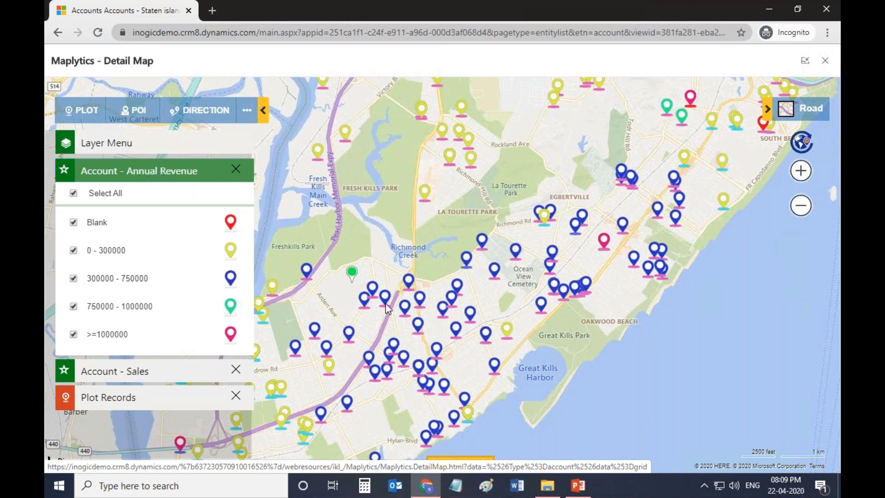
pyautogui.moveTo(412, 288)
pyautogui.click(166, 372)
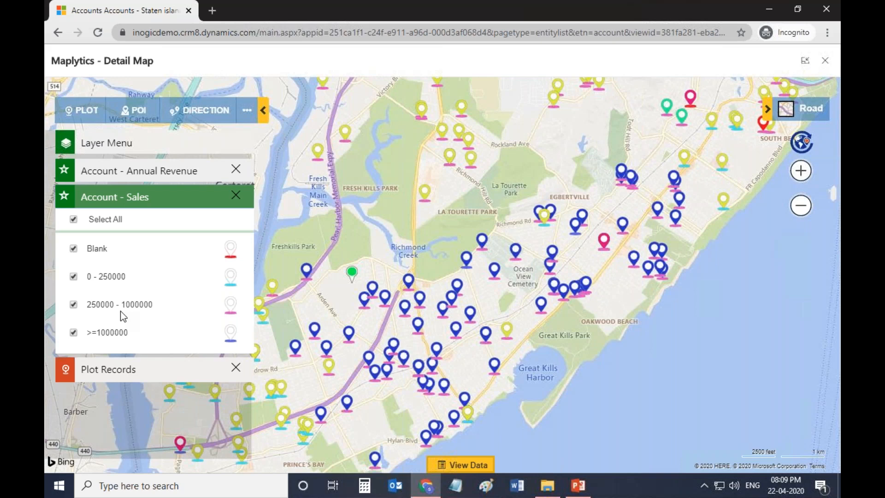
# Return to Plot Records and choose the Accounts - Staten island view as the account data source
pyautogui.click(142, 359)
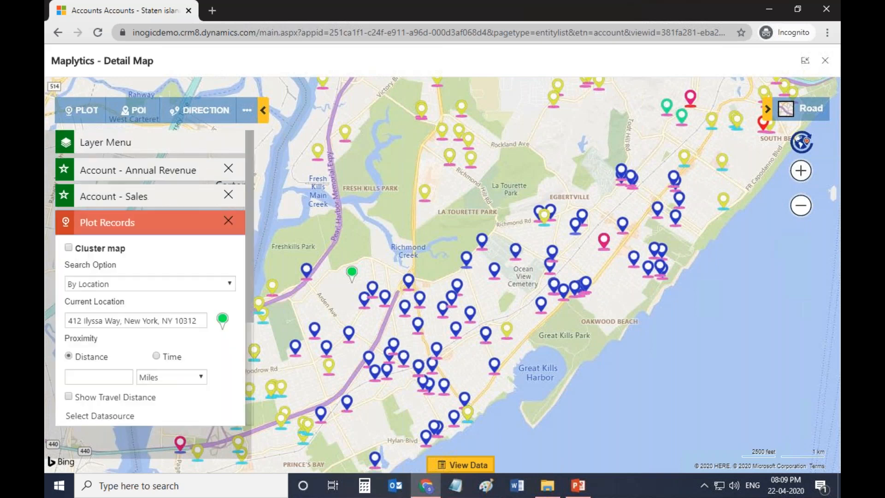
pyautogui.scroll(-3, 143, 357)
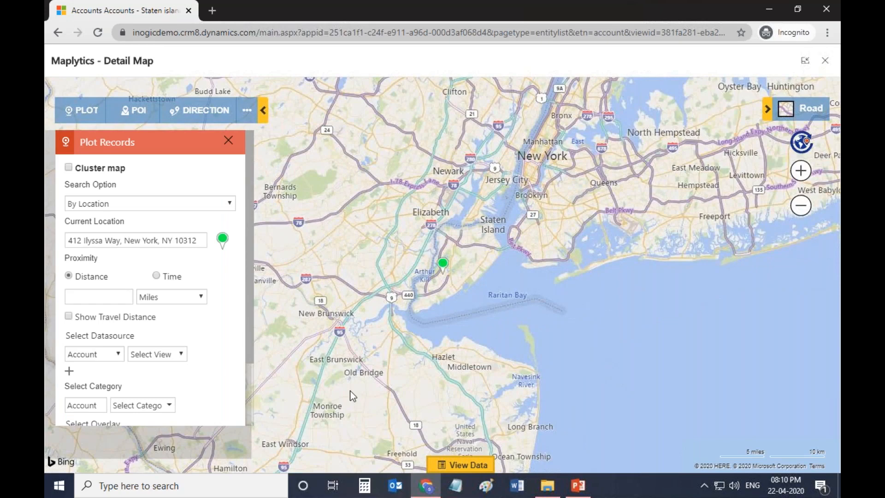
pyautogui.click(148, 355)
pyautogui.click(212, 275)
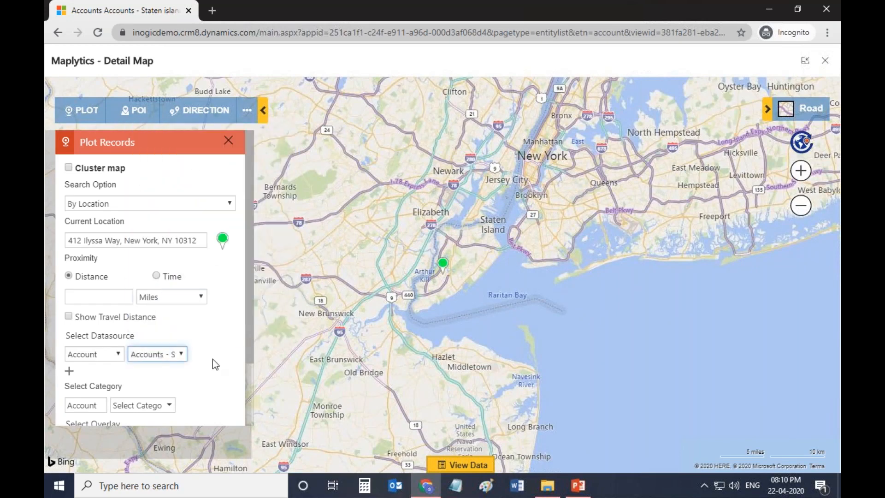
# Add a Territory overlay to the plot search, filter the territories by 103 and select all the matching ones
pyautogui.scroll(-2, 212, 359)
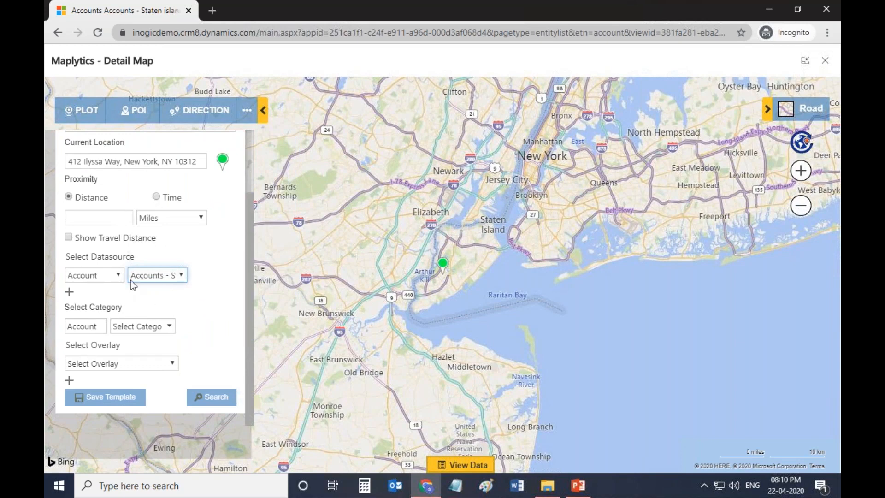
pyautogui.click(172, 364)
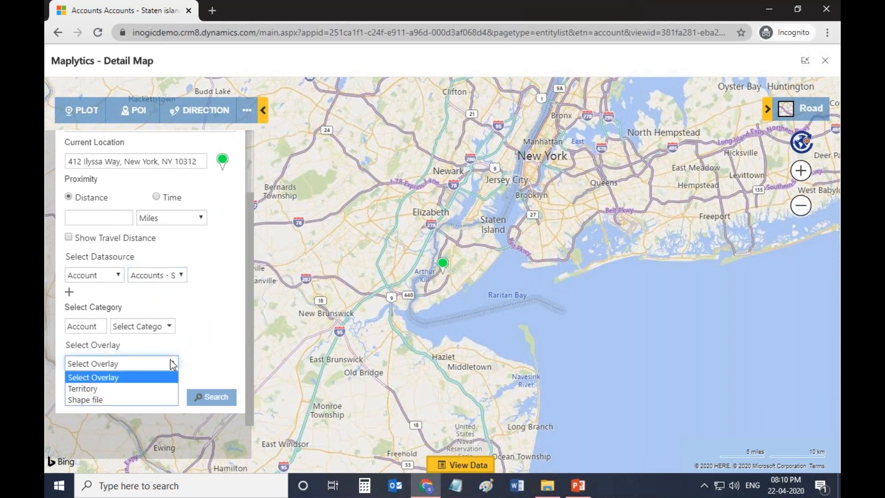
pyautogui.click(157, 390)
pyautogui.click(156, 388)
pyautogui.write('10')
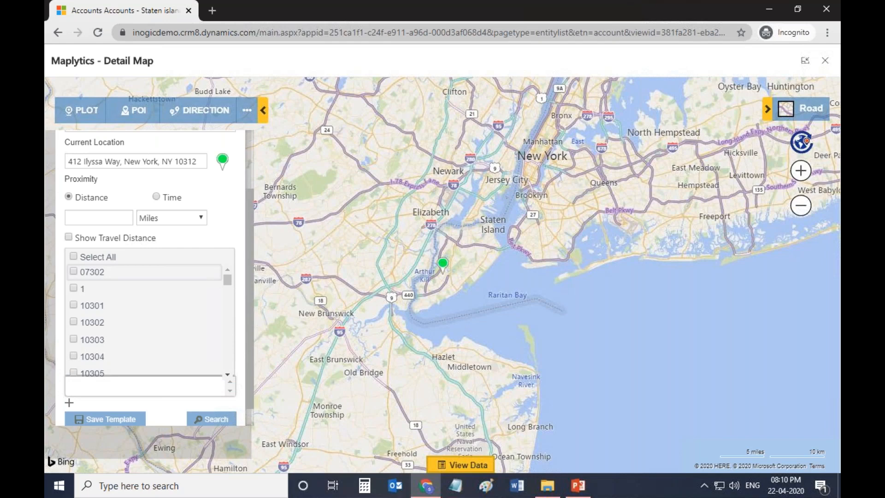
pyautogui.write('3')
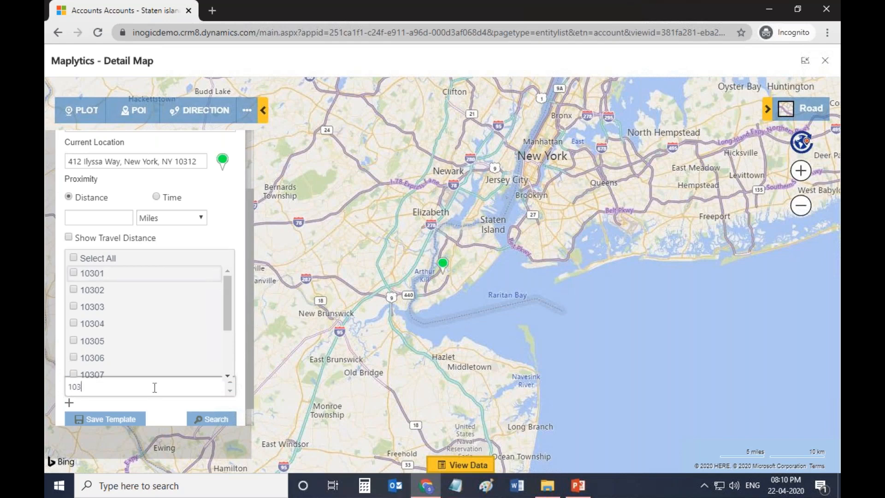
pyautogui.click(74, 261)
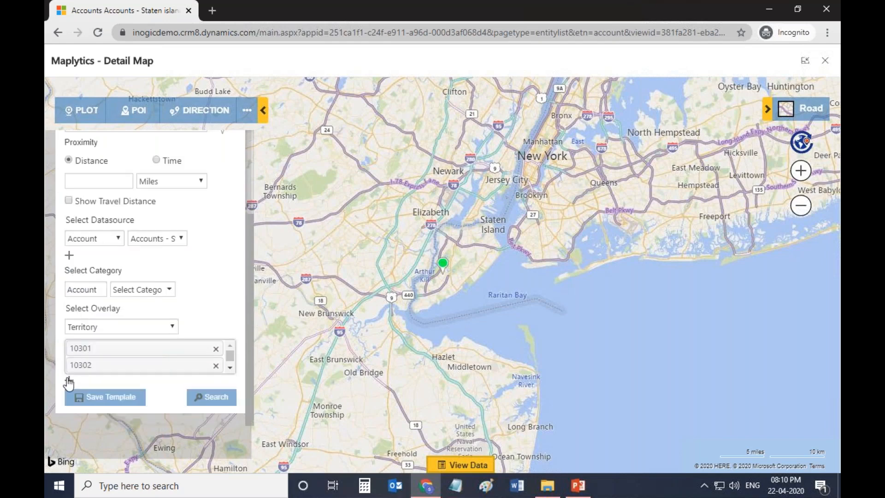
# Add a second overlay using New York_shape file with the saved POPULATION attribute, and run the search
pyautogui.click(68, 383)
pyautogui.click(99, 391)
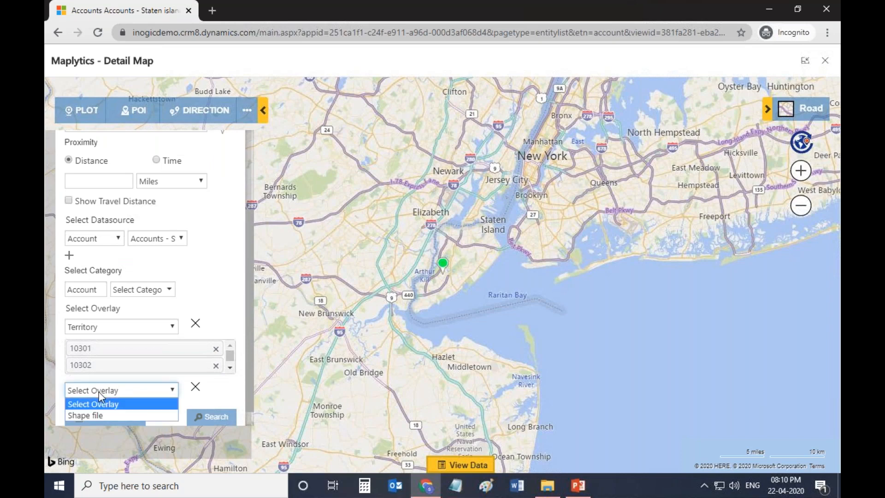
pyautogui.click(109, 415)
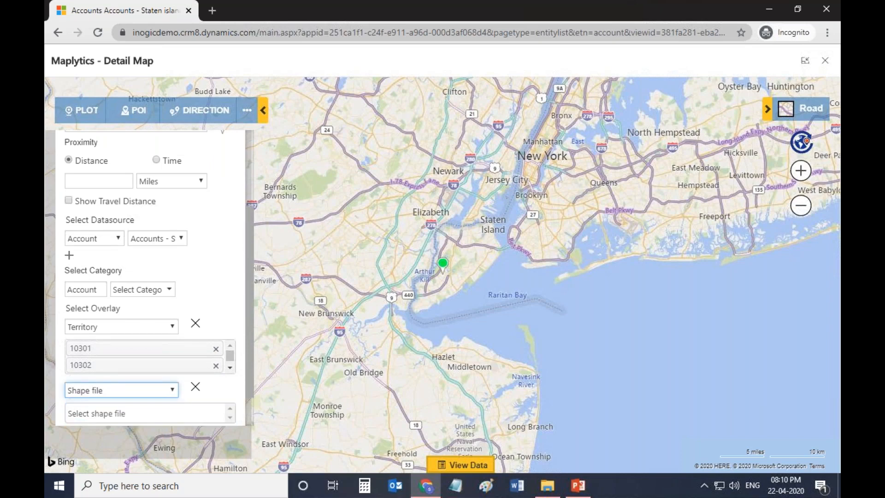
pyautogui.scroll(-1, 115, 399)
pyautogui.click(125, 371)
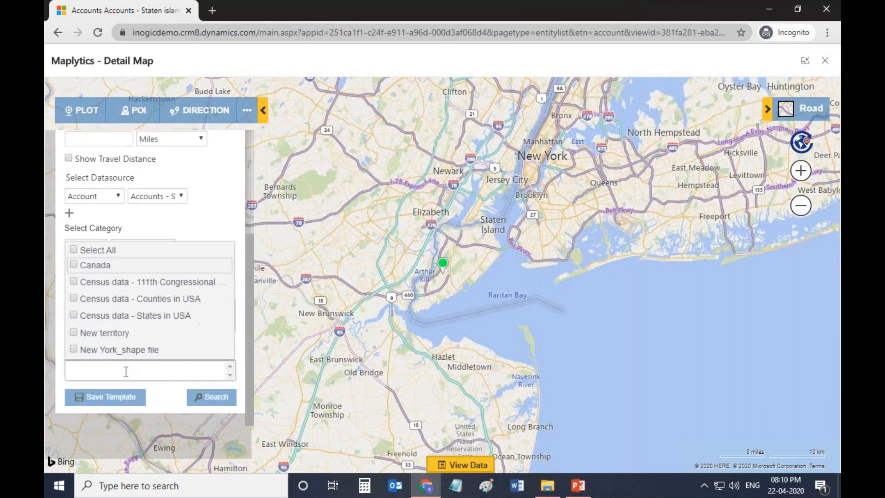
pyautogui.click(139, 347)
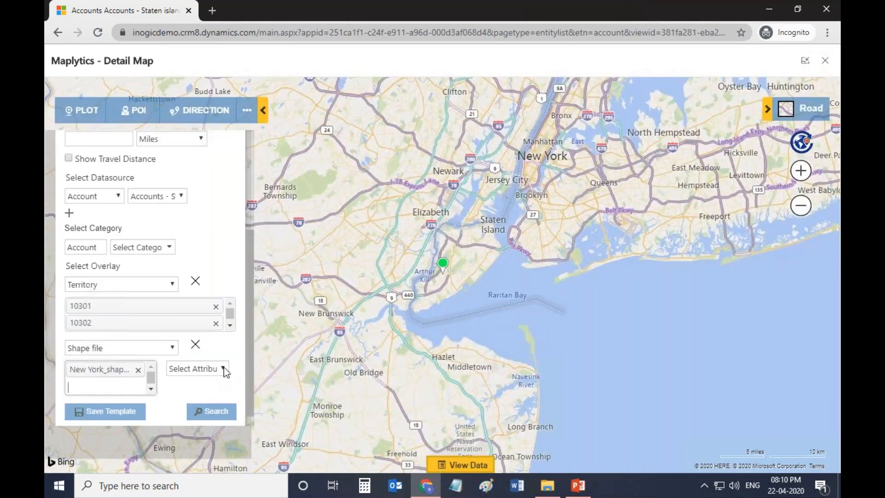
pyautogui.click(223, 370)
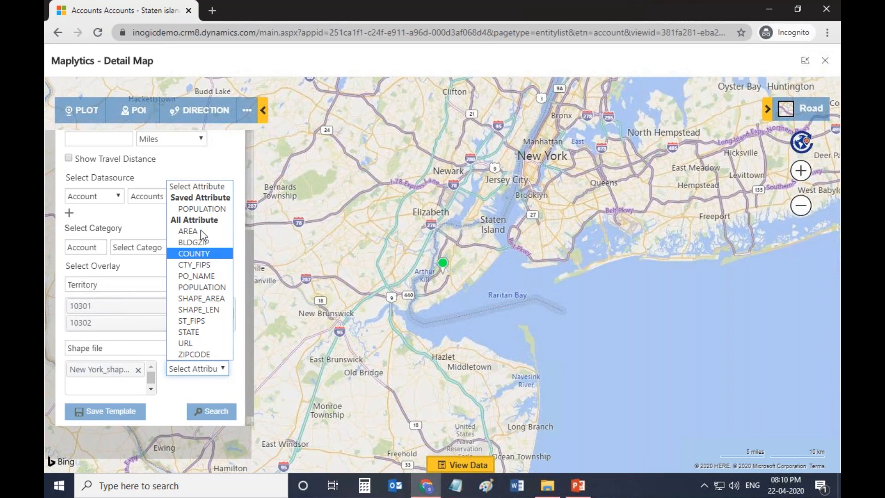
pyautogui.click(203, 210)
pyautogui.click(175, 398)
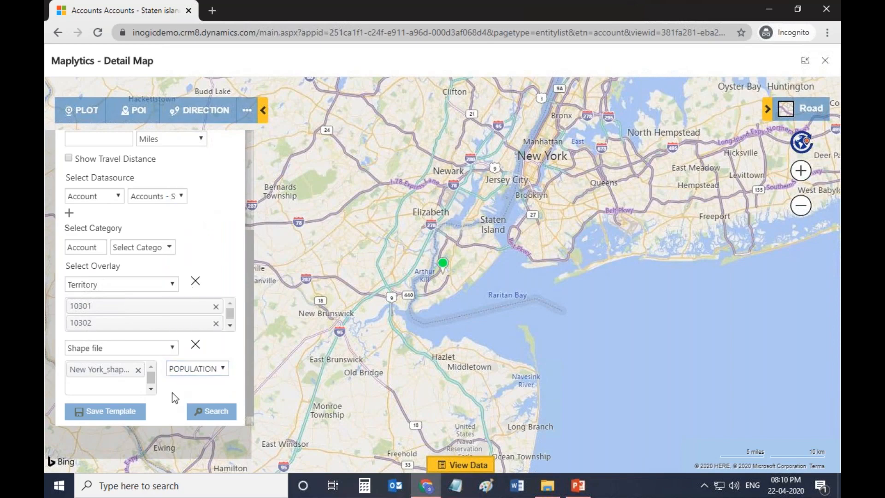
pyautogui.click(203, 407)
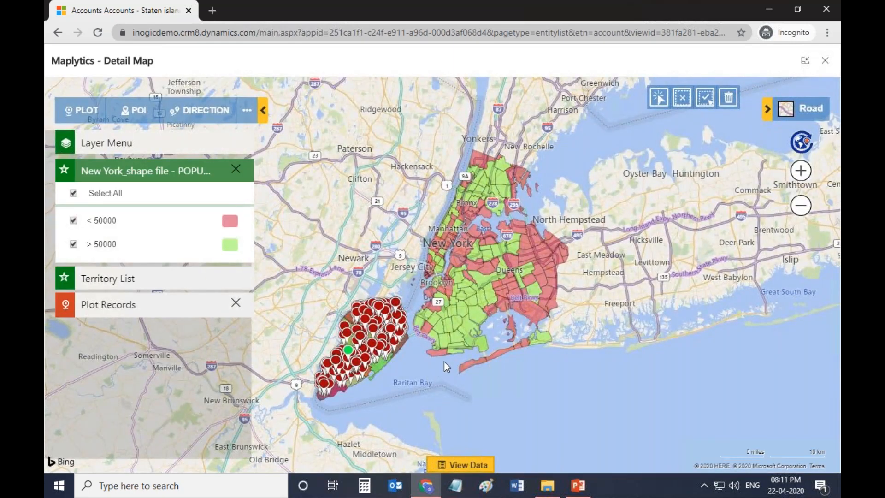
# Hide the Shape File Overlay and Accounts - Staten island layers to examine the Territory Overlay alone on the map
pyautogui.moveTo(444, 361); pyautogui.dragTo(486, 344)
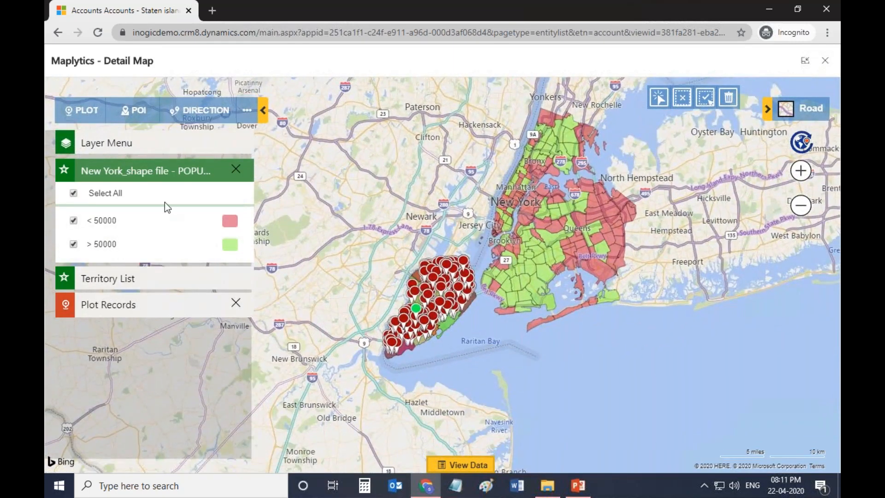
pyautogui.click(148, 149)
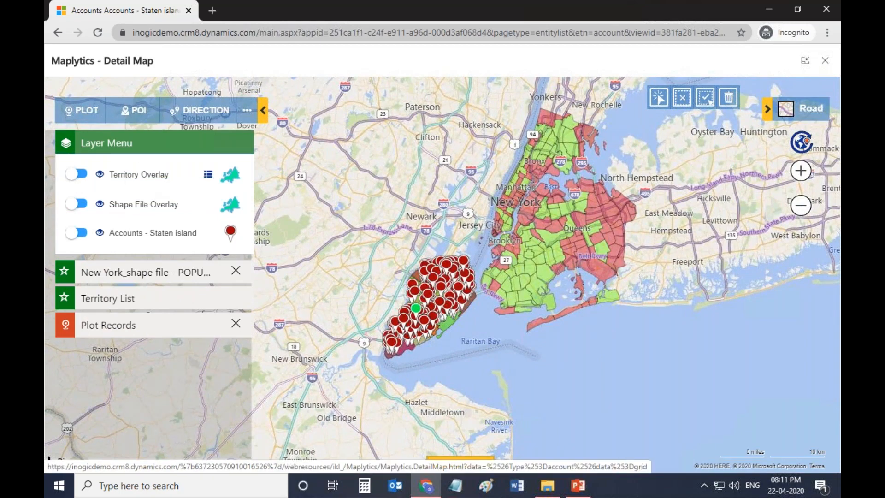
pyautogui.click(76, 204)
pyautogui.click(78, 234)
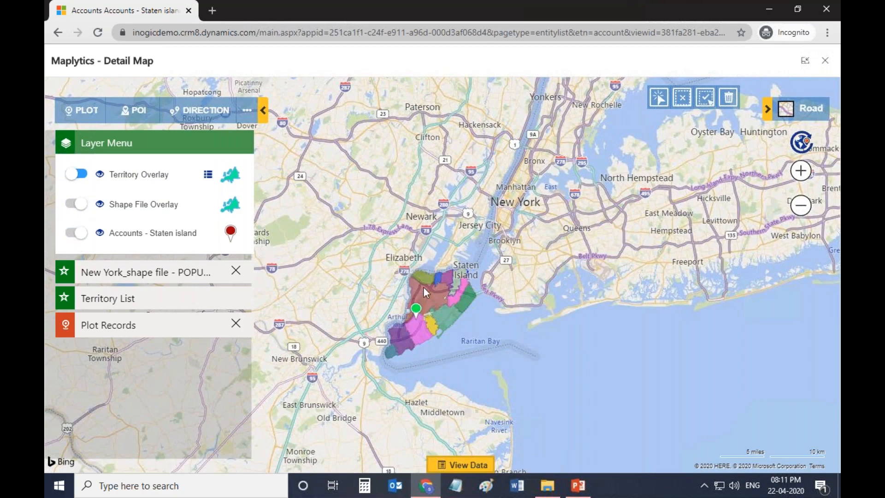
pyautogui.moveTo(425, 317)
pyautogui.scroll(1, 425, 317)
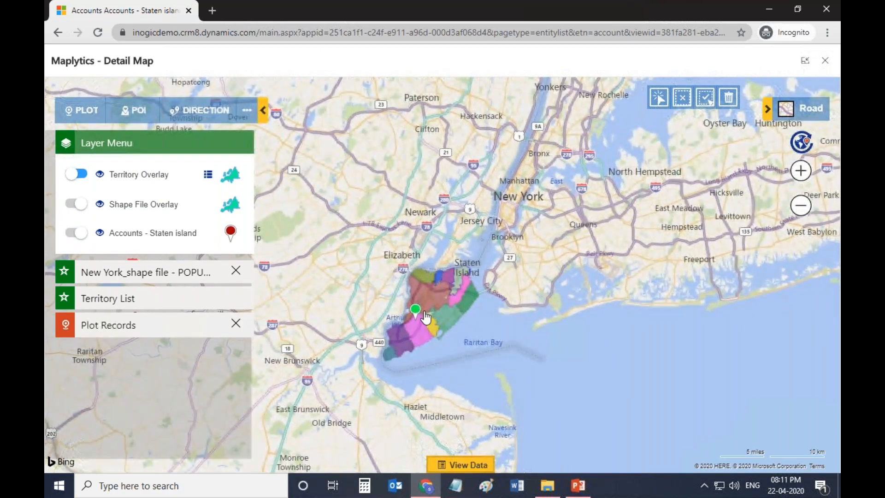
# View the Accounts - Staten island layer alone, and the Shape File Overlay alone with its population legend
pyautogui.click(79, 175)
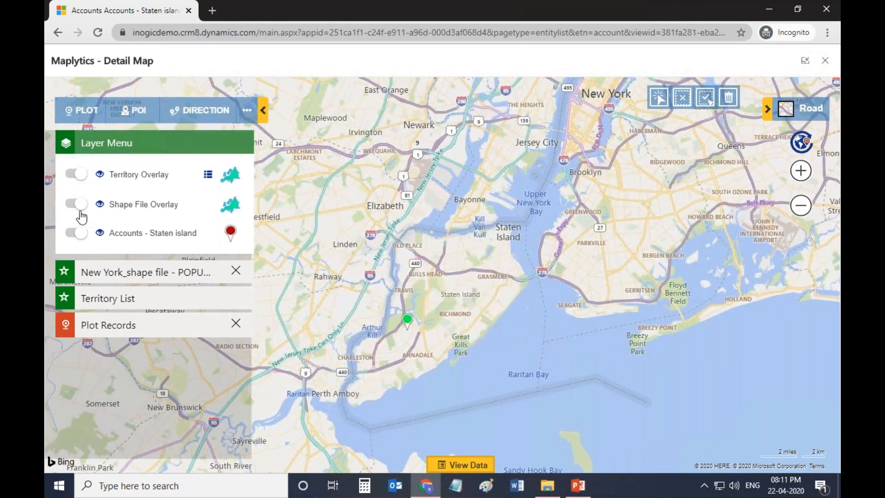
pyautogui.click(77, 233)
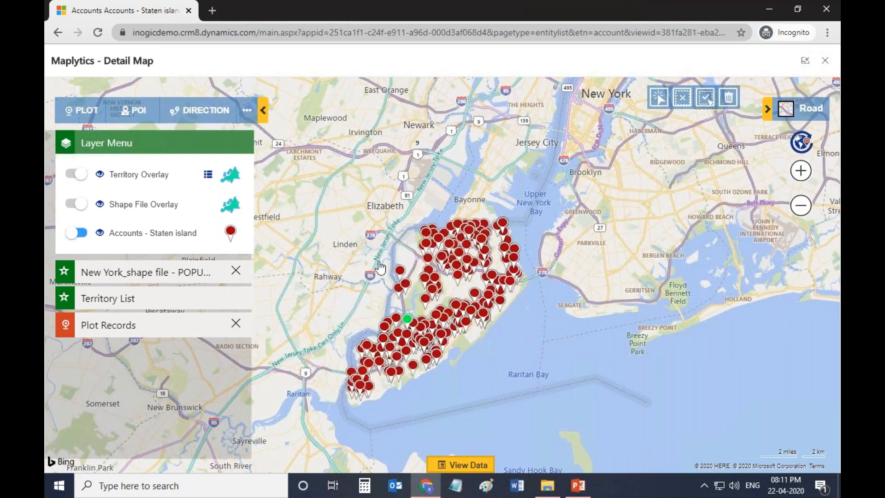
pyautogui.click(79, 234)
pyautogui.click(76, 204)
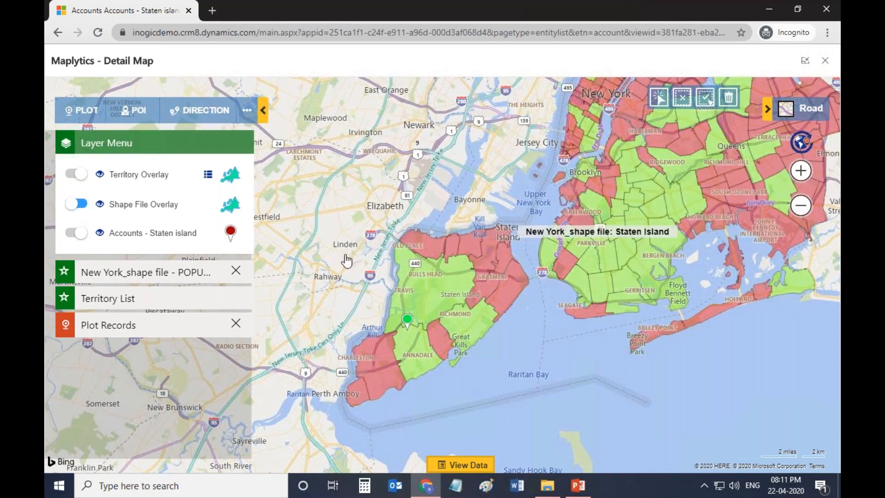
pyautogui.click(204, 274)
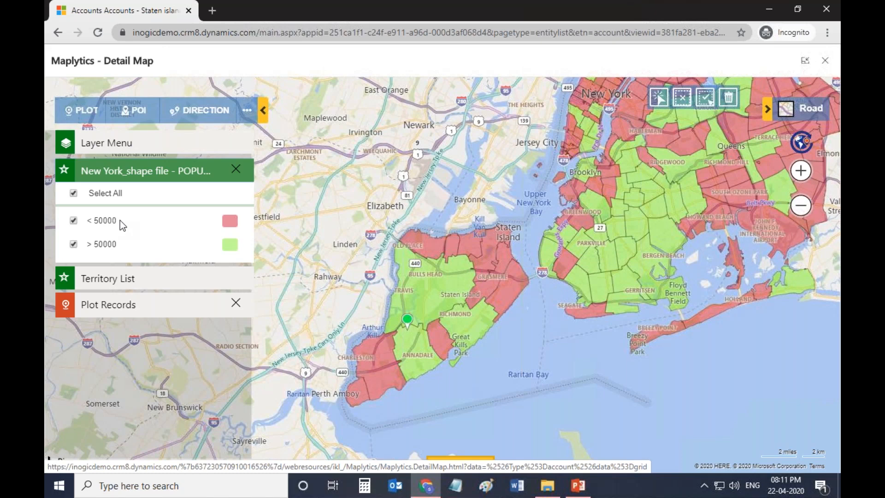
# Turn the Territory Overlay and Accounts - Staten island layers back on and examine the combined layers around Staten Island
pyautogui.click(137, 144)
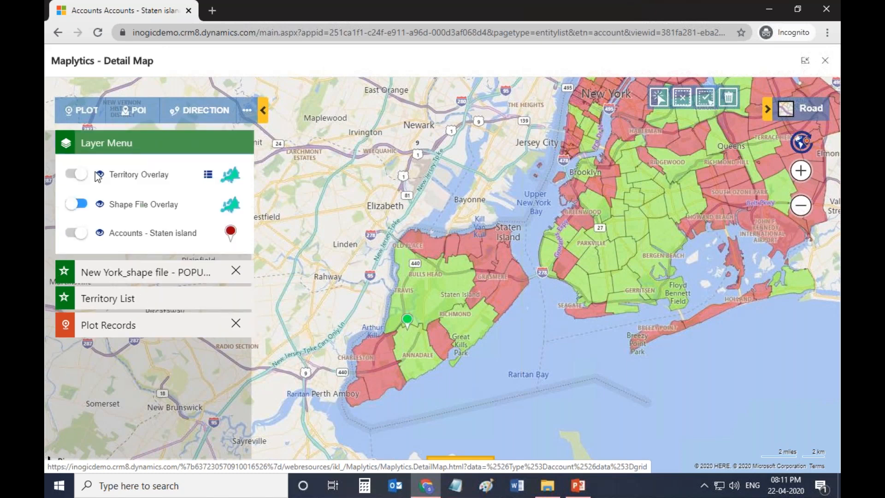
pyautogui.click(77, 174)
pyautogui.click(76, 233)
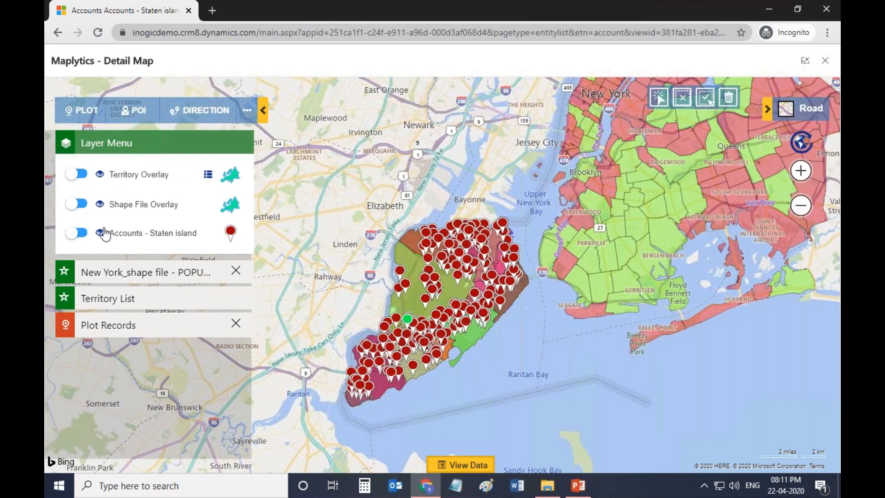
pyautogui.moveTo(496, 266)
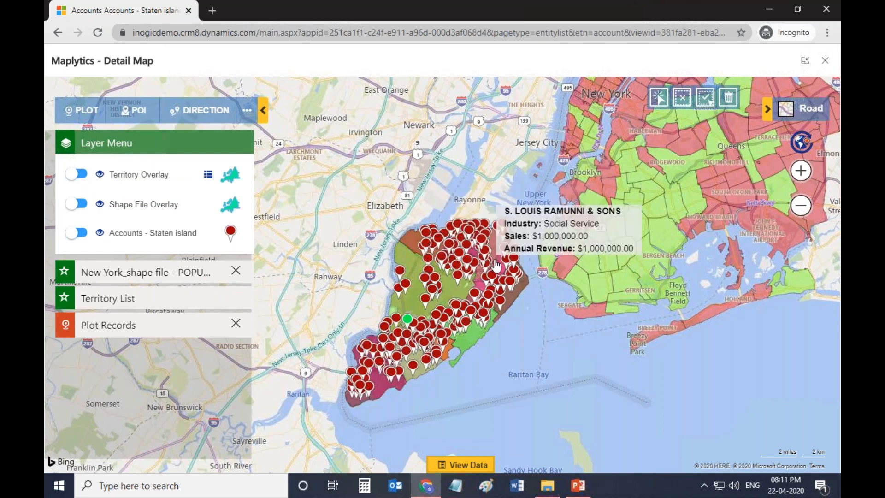
pyautogui.moveTo(593, 260)
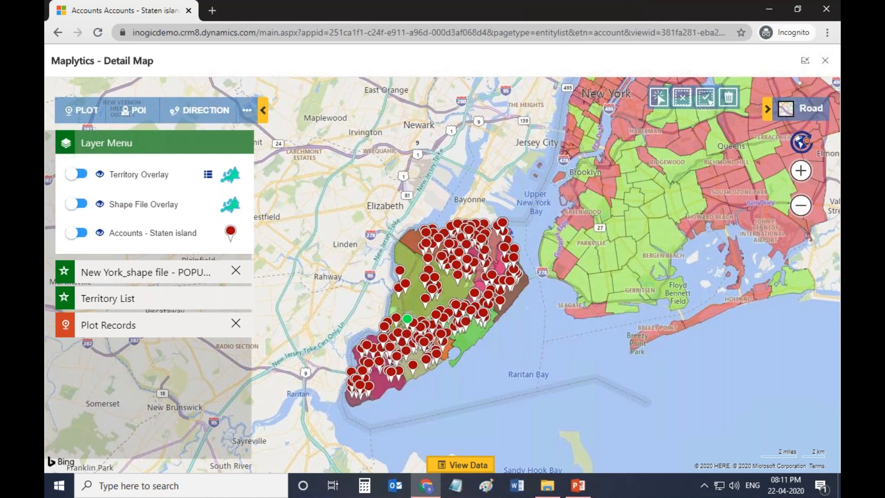
pyautogui.scroll(2, 547, 269)
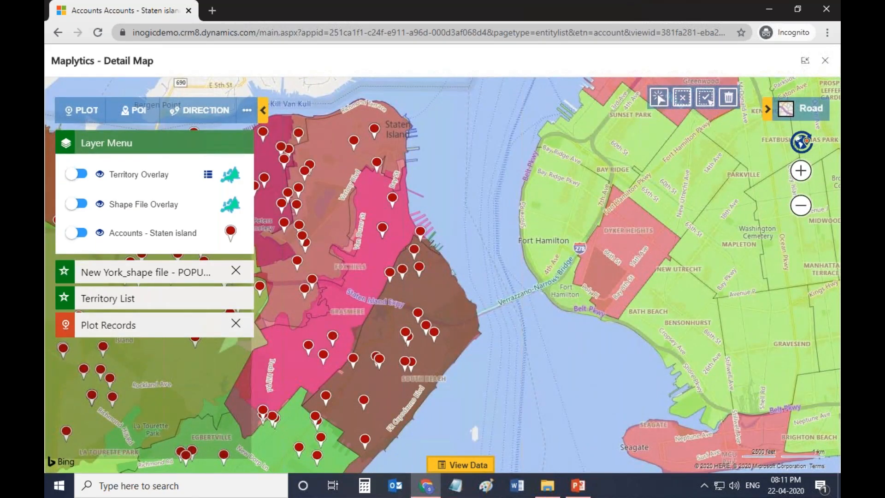
pyautogui.scroll(-2, 530, 286)
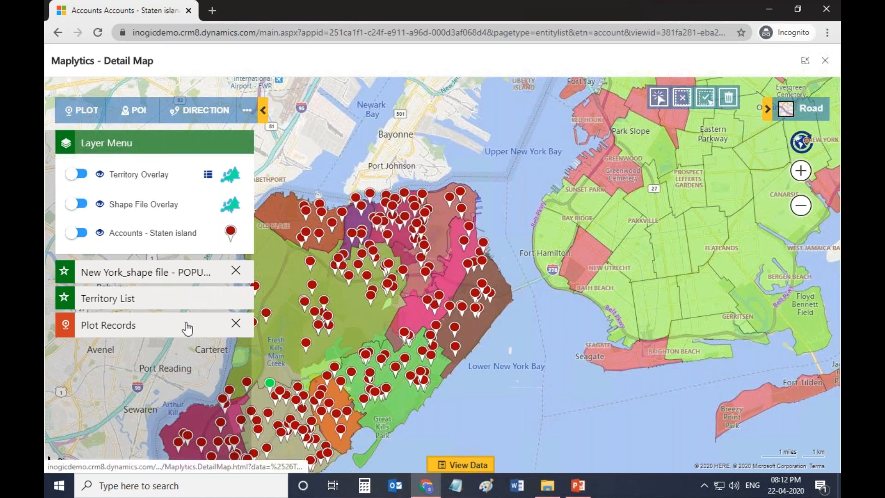
# Return to Plot Records, remove the Territory overlay and New York_shape file, and open the list of available shape files
pyautogui.click(154, 325)
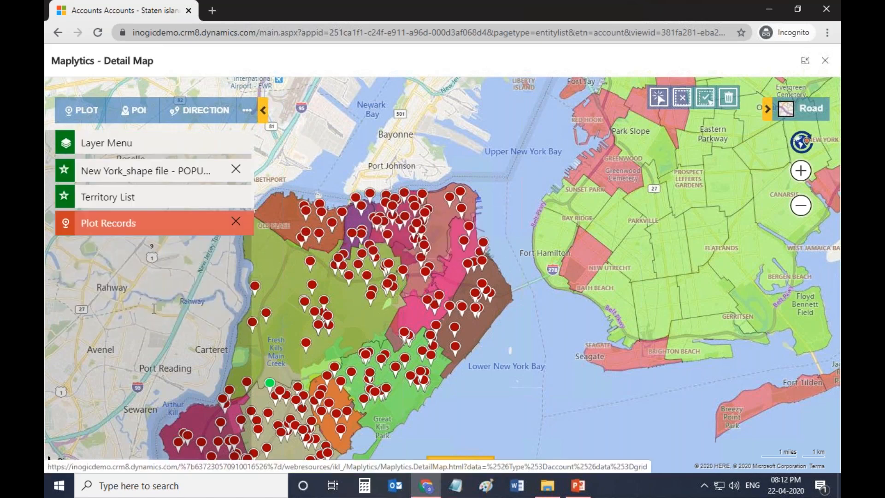
pyautogui.scroll(-3, 154, 338)
pyautogui.scroll(-3, 154, 338)
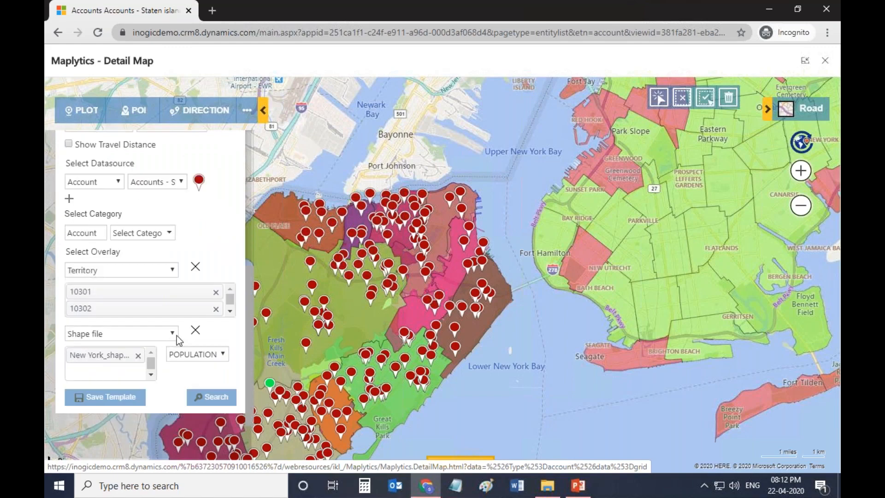
pyautogui.click(194, 266)
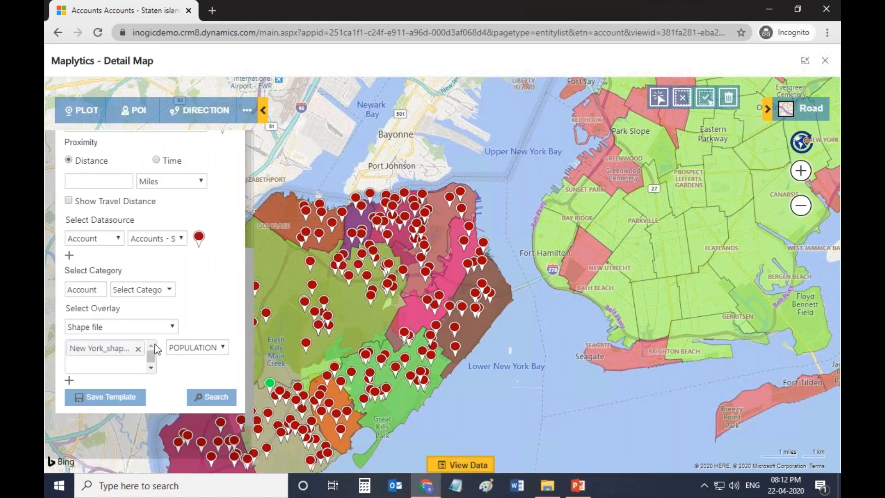
pyautogui.click(138, 349)
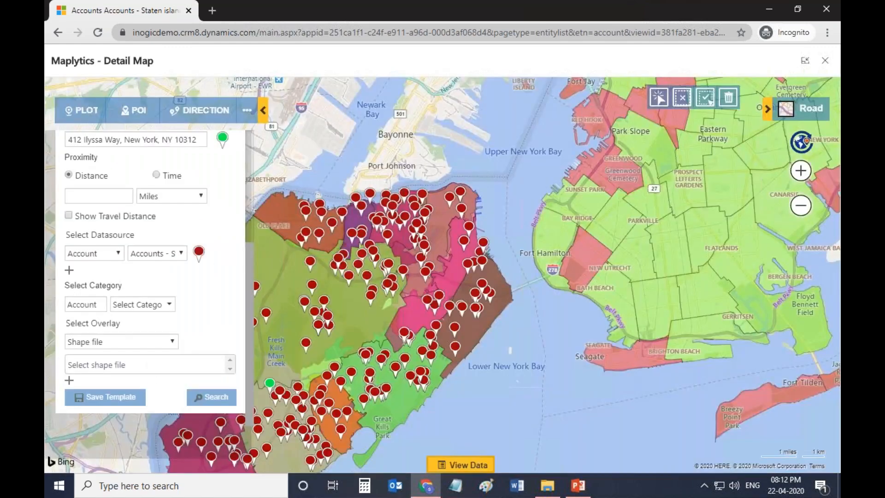
pyautogui.click(139, 364)
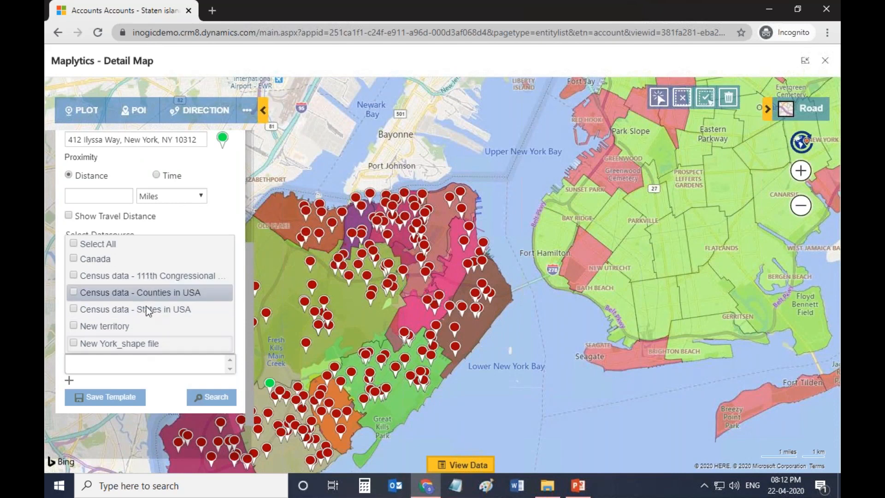
# Duplicate the current browser tab and switch the duplicate to the Settings area
pyautogui.rightClick(142, 12)
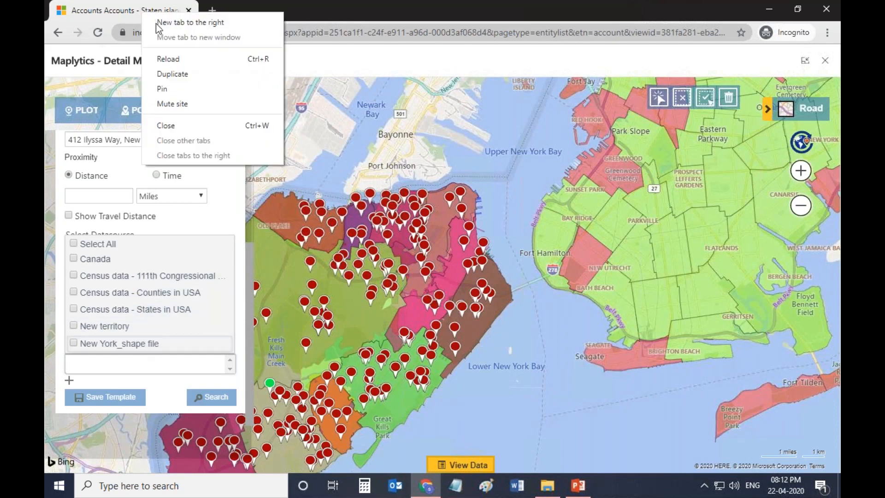
pyautogui.click(173, 71)
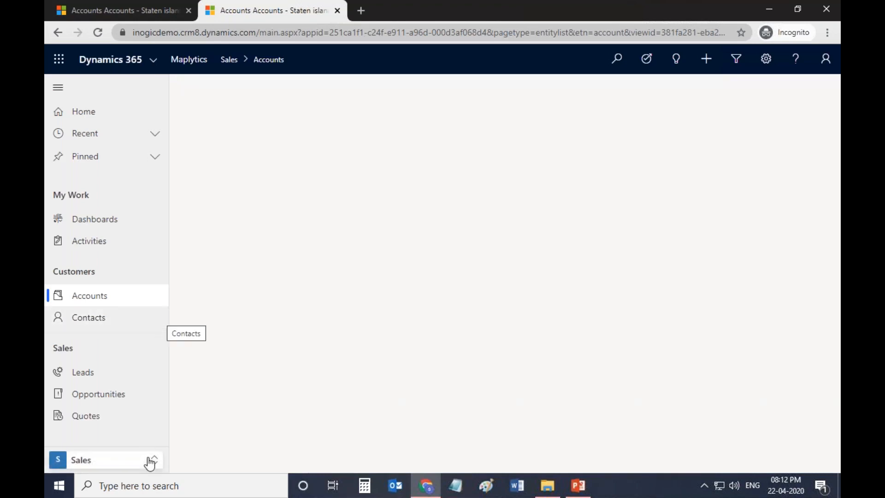
pyautogui.click(145, 459)
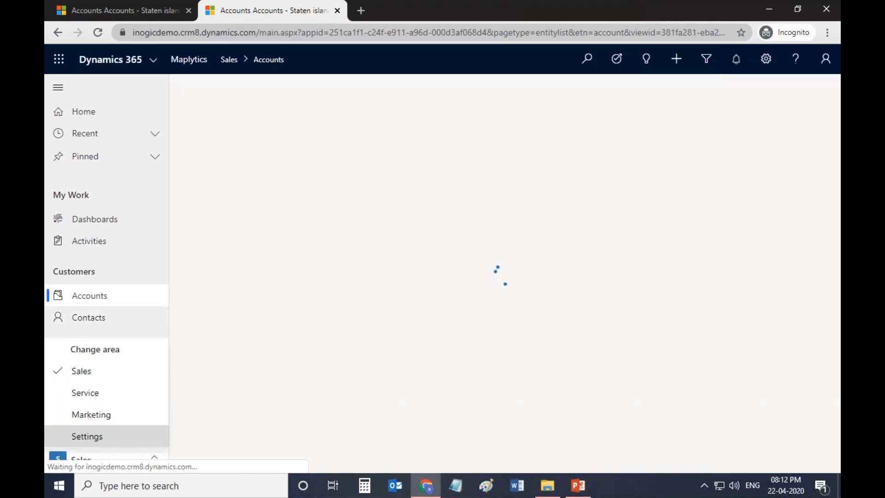
pyautogui.click(145, 435)
pyautogui.click(143, 438)
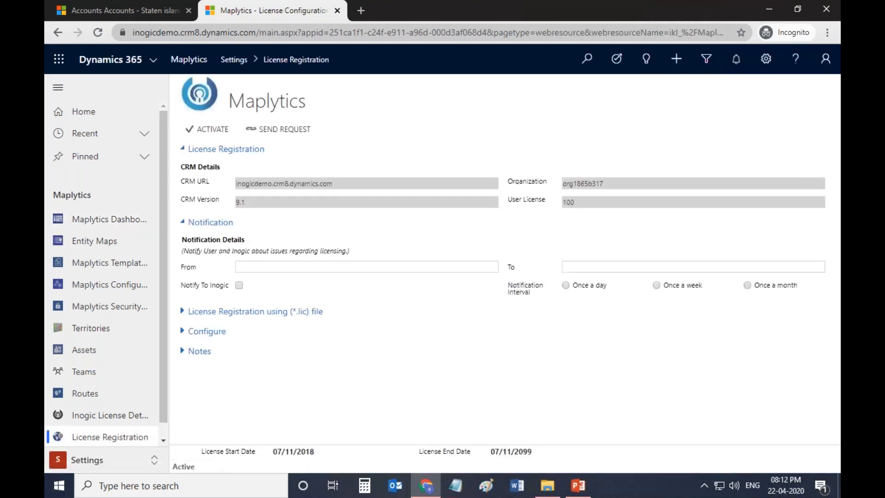
# Open the Maplytics configuration from License Registration, view the USA Census Data options, and close it without proceeding
pyautogui.click(213, 332)
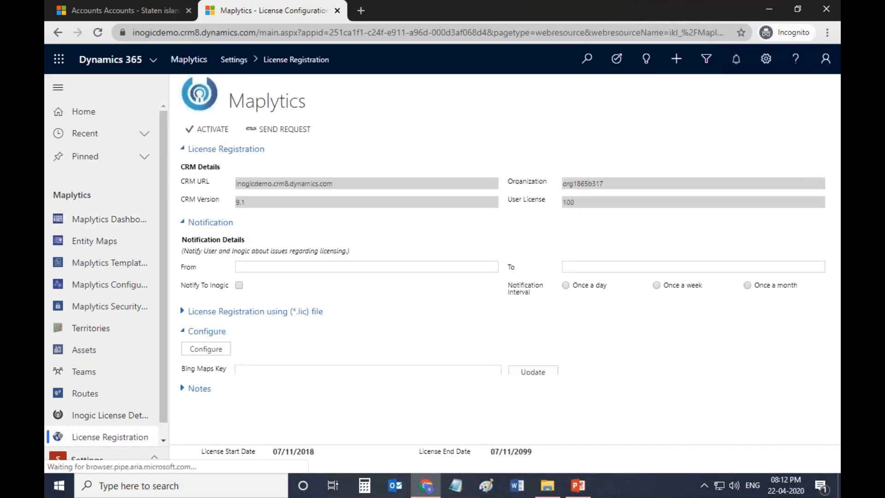
pyautogui.click(206, 349)
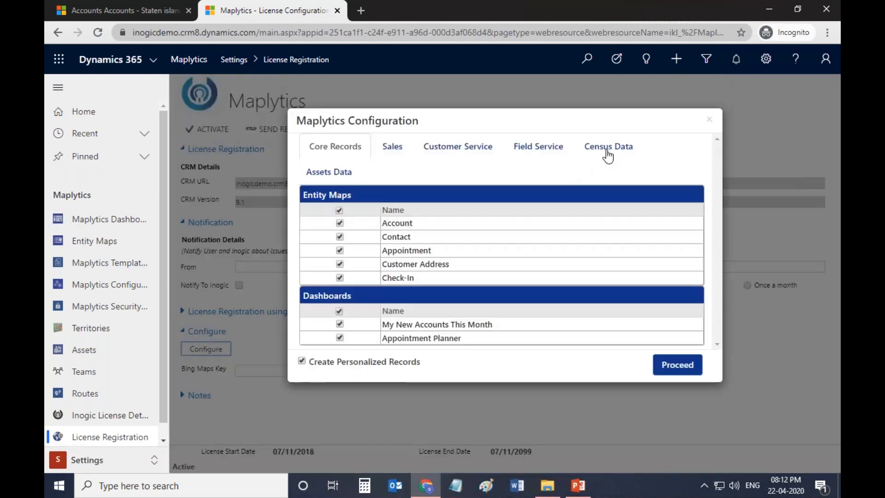
pyautogui.click(607, 147)
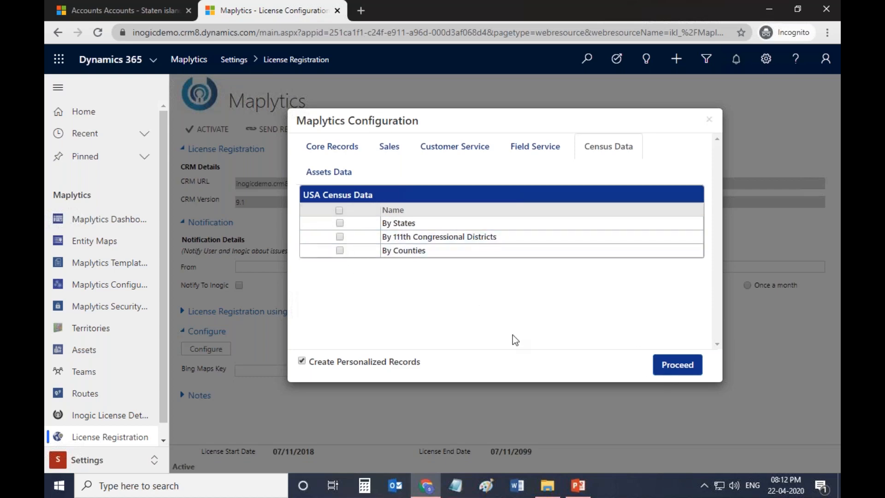
pyautogui.click(709, 120)
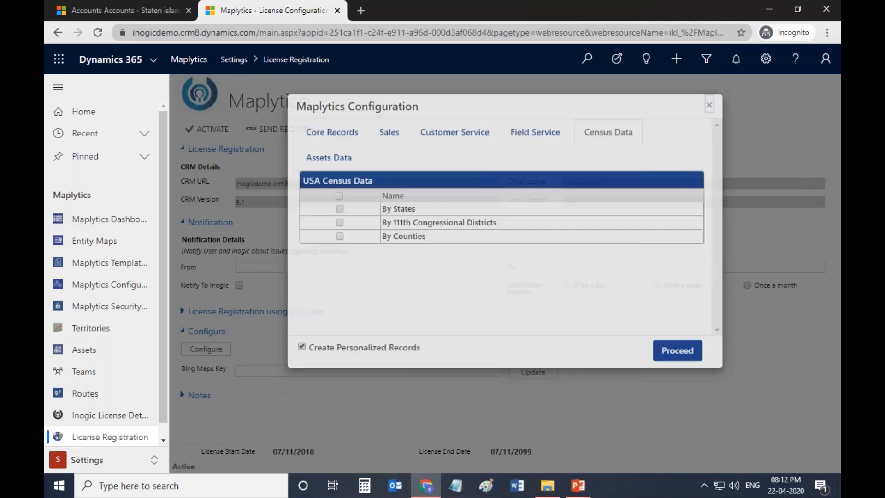
# Open the Territories list, filter it to names starting with C, and open the Census data - States in USA record
pyautogui.scroll(-1, 161, 380)
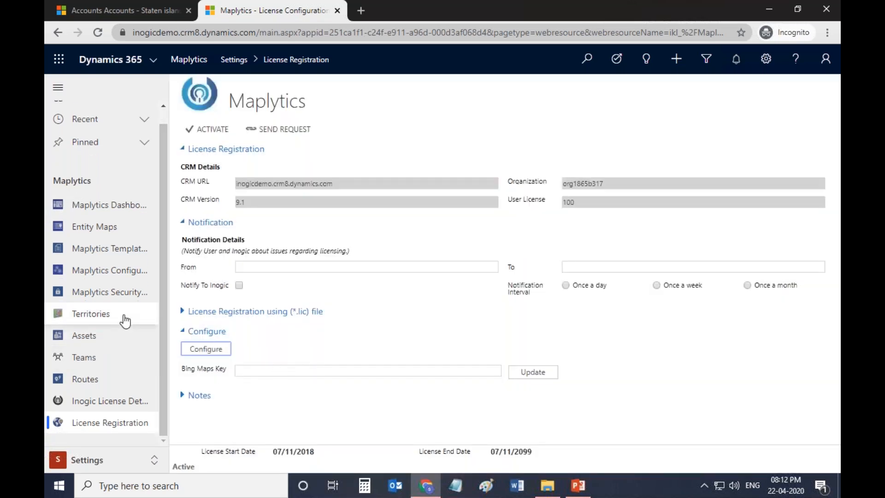
pyautogui.click(124, 321)
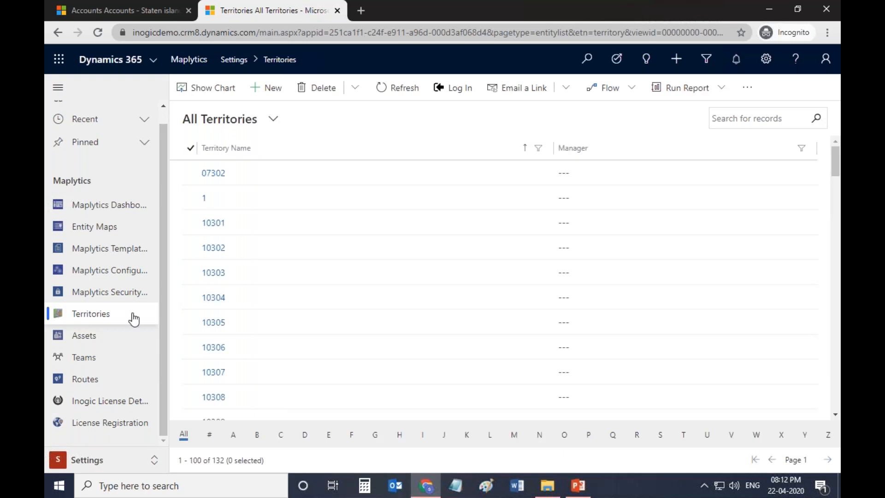
pyautogui.scroll(-3, 295, 406)
pyautogui.click(280, 435)
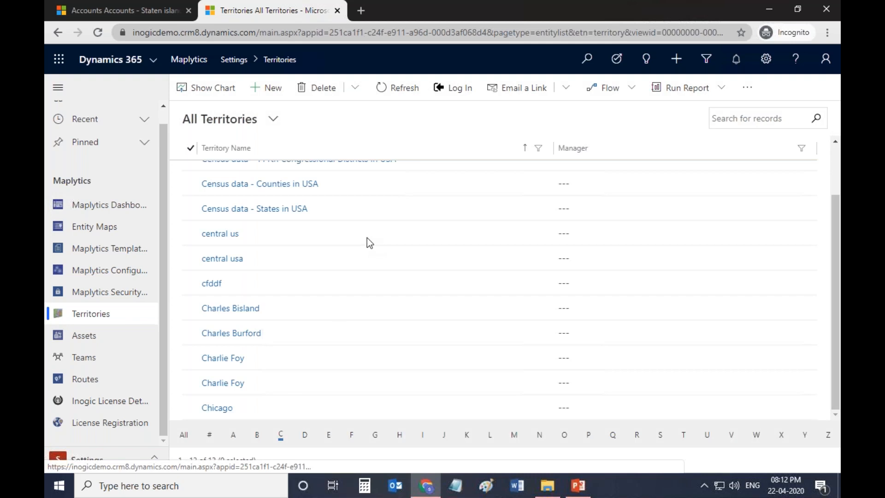
pyautogui.click(305, 208)
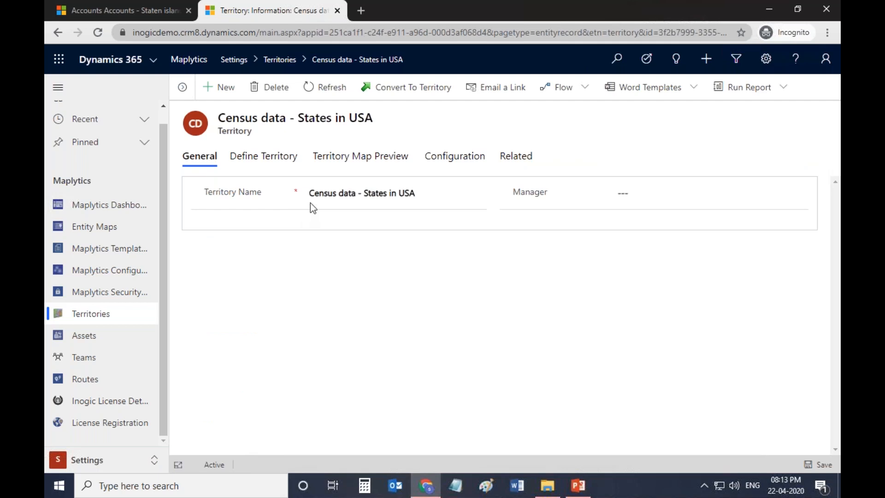
# Open the territory's attribute configuration, browse the available summary attributes, and close the list without adding any
pyautogui.click(444, 156)
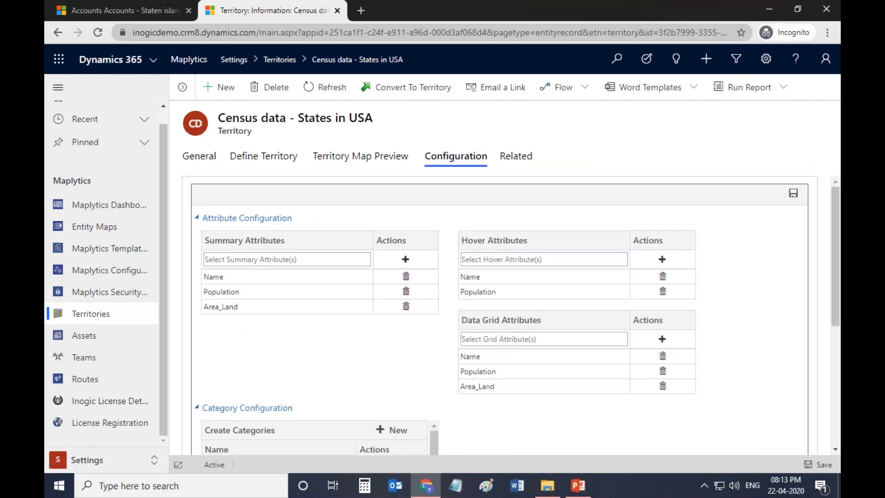
pyautogui.scroll(-1, 449, 204)
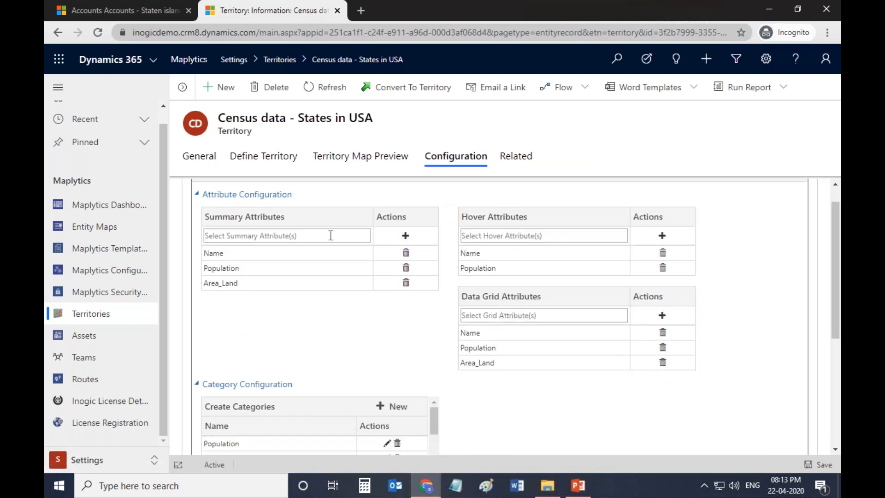
pyautogui.click(330, 235)
pyautogui.scroll(-1, 327, 258)
pyautogui.scroll(-1, 328, 259)
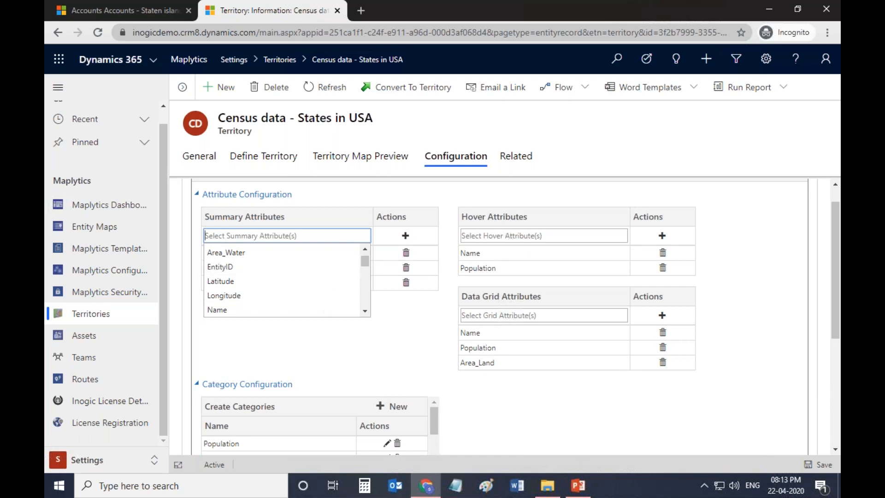
pyautogui.scroll(-5, 274, 291)
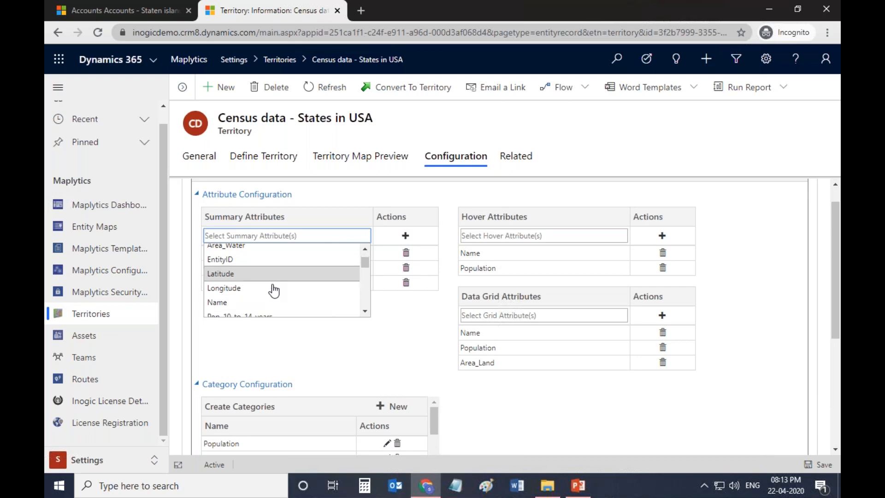
pyautogui.scroll(-4, 274, 291)
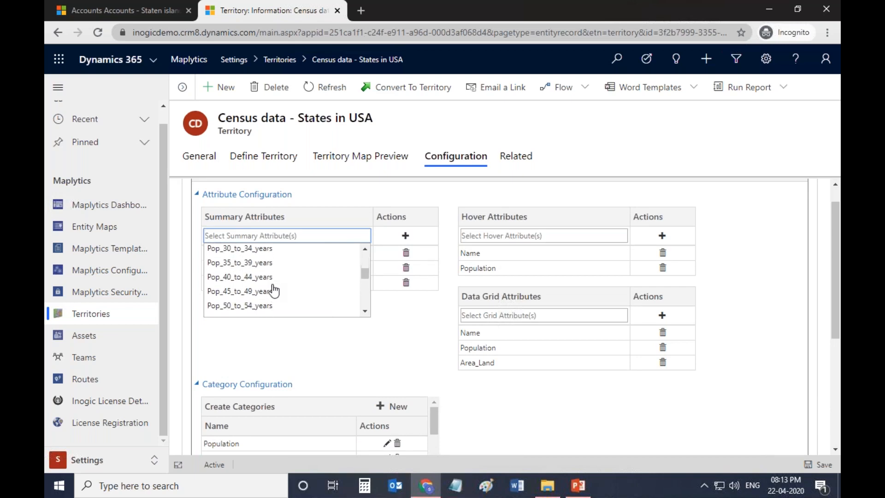
pyautogui.click(315, 332)
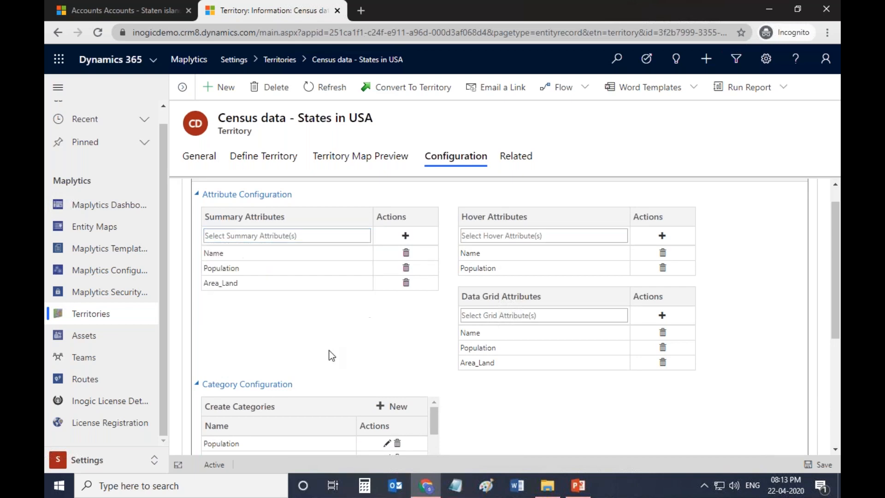
# Open the Population category in the Category Configuration for editing and review its value ranges, colors and filter operators
pyautogui.scroll(-3, 346, 327)
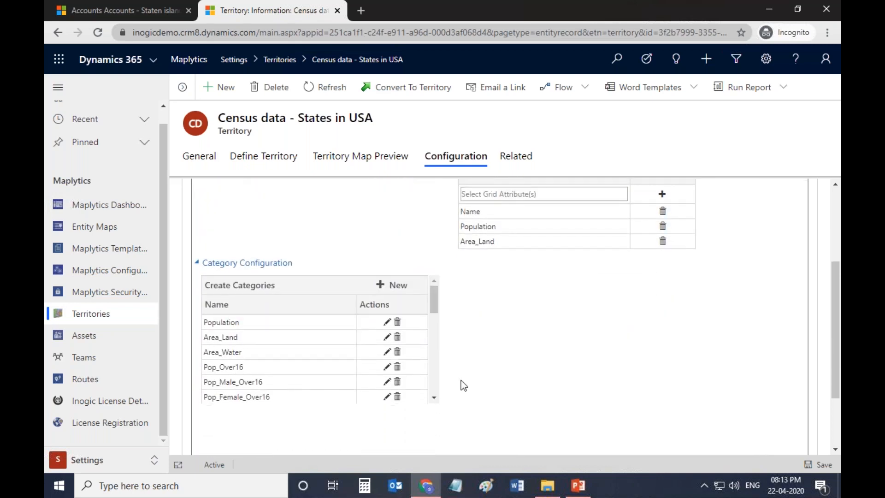
pyautogui.scroll(-1, 308, 349)
pyautogui.scroll(2, 308, 349)
pyautogui.click(386, 323)
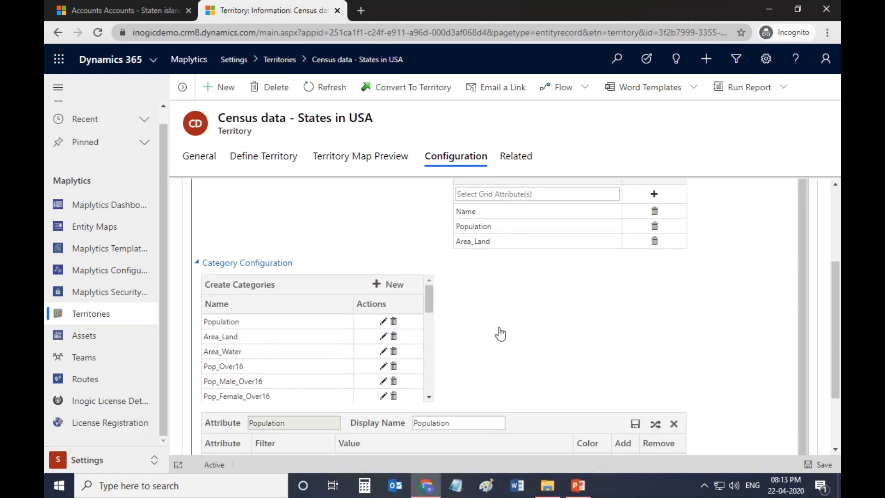
pyautogui.scroll(-1, 500, 334)
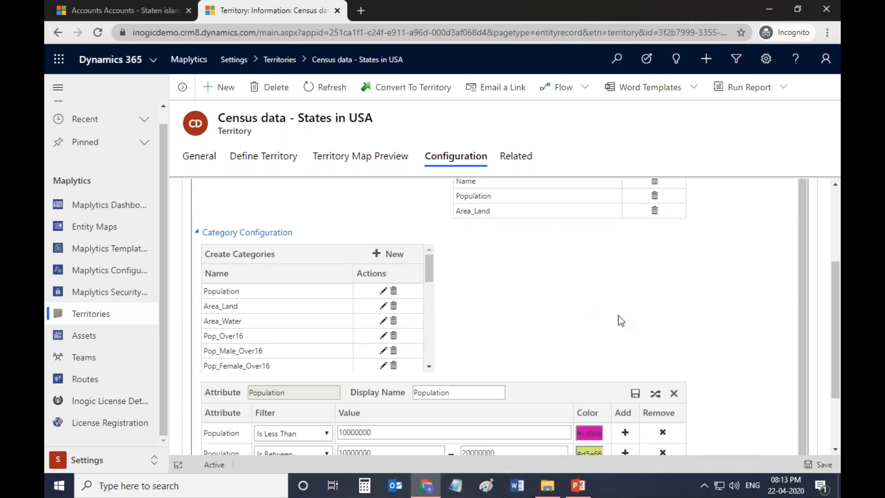
pyautogui.scroll(-3, 619, 319)
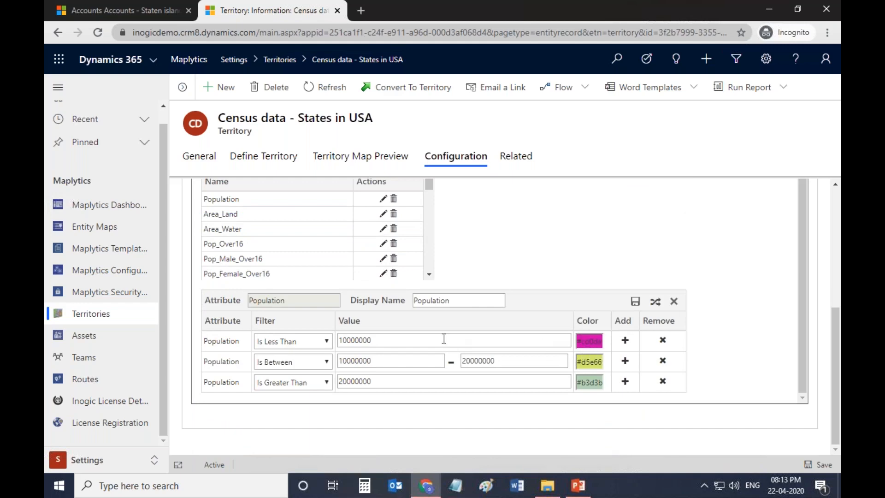
pyautogui.click(327, 342)
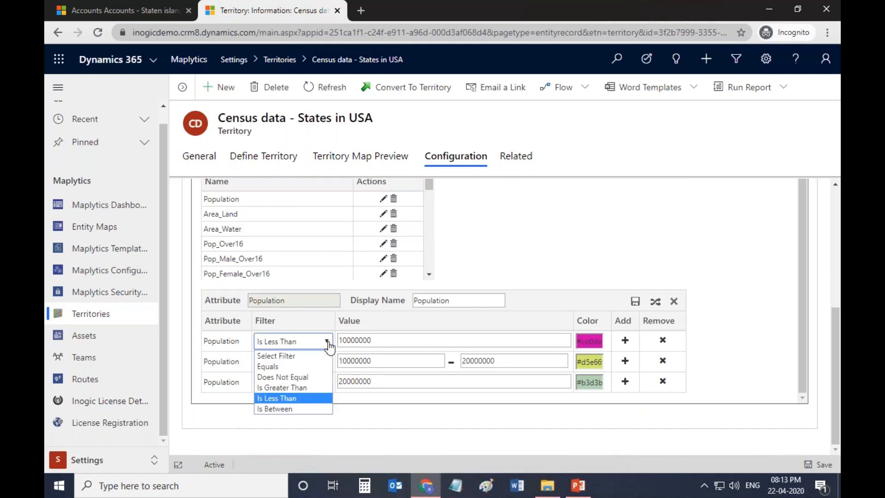
pyautogui.click(329, 346)
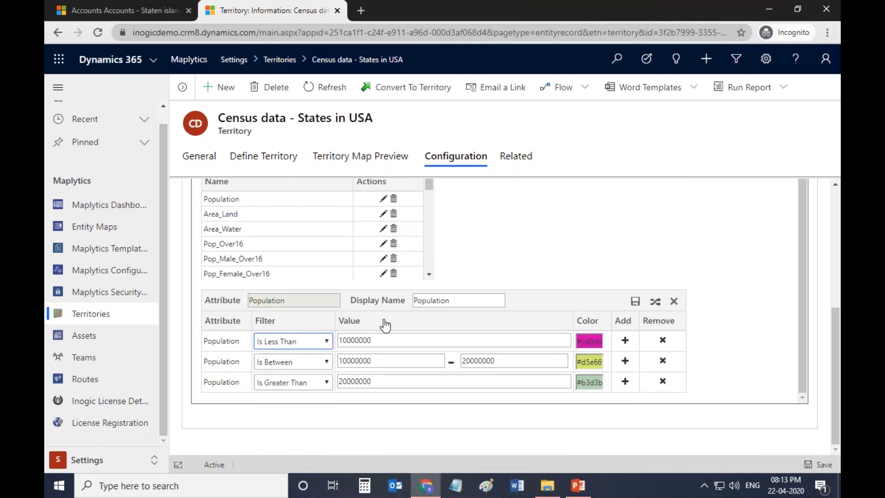
pyautogui.scroll(1, 494, 249)
pyautogui.scroll(1, 494, 249)
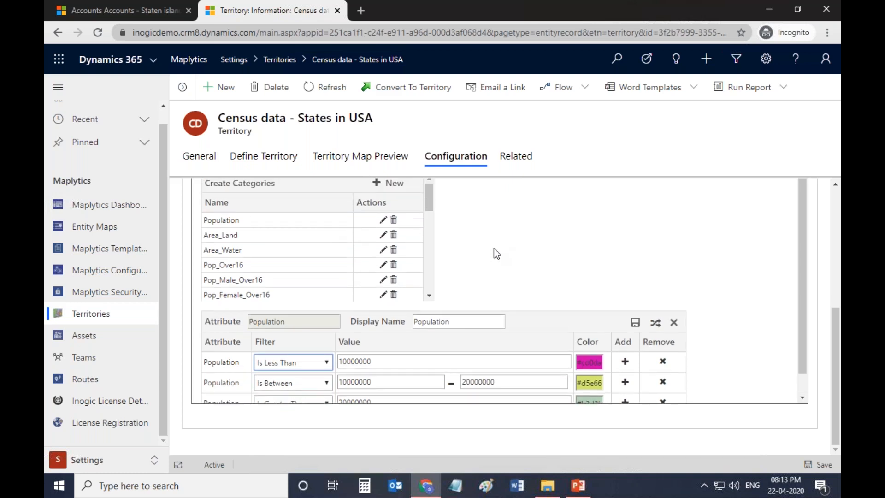
# Return to the Detail Map, overlay the Census data - States in USA shape file by Pop_5_to_9_years, and run the search
pyautogui.click(153, 14)
pyautogui.click(158, 362)
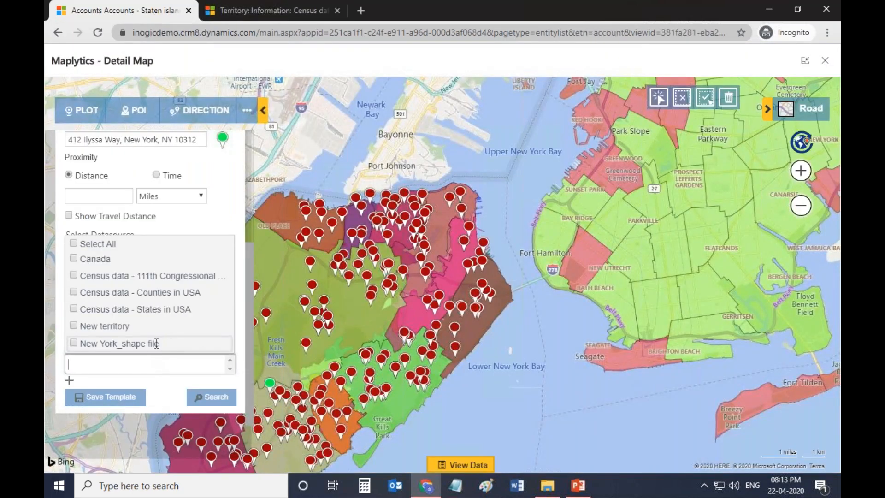
pyautogui.click(154, 311)
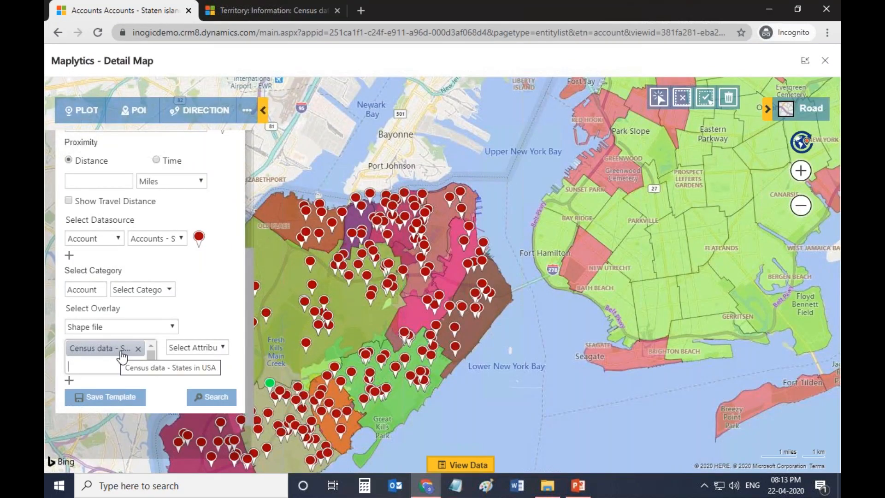
pyautogui.click(204, 347)
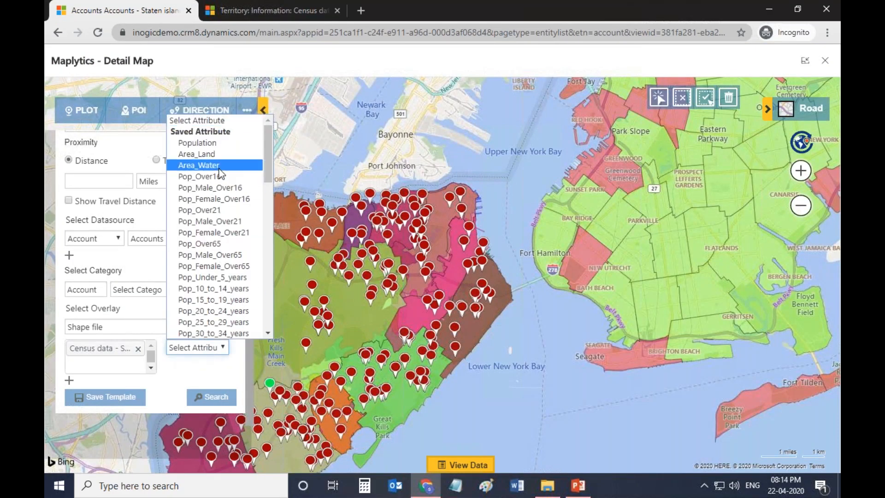
pyautogui.scroll(-5, 221, 173)
pyautogui.scroll(-4, 222, 173)
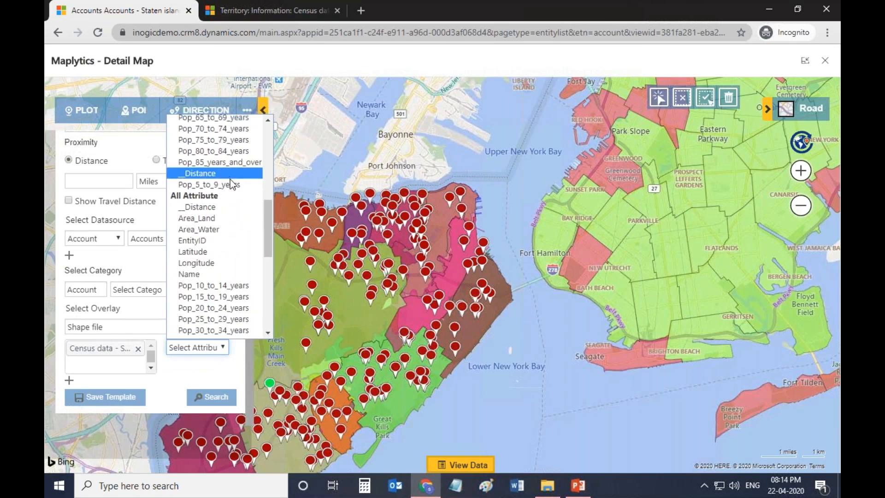
pyautogui.click(231, 184)
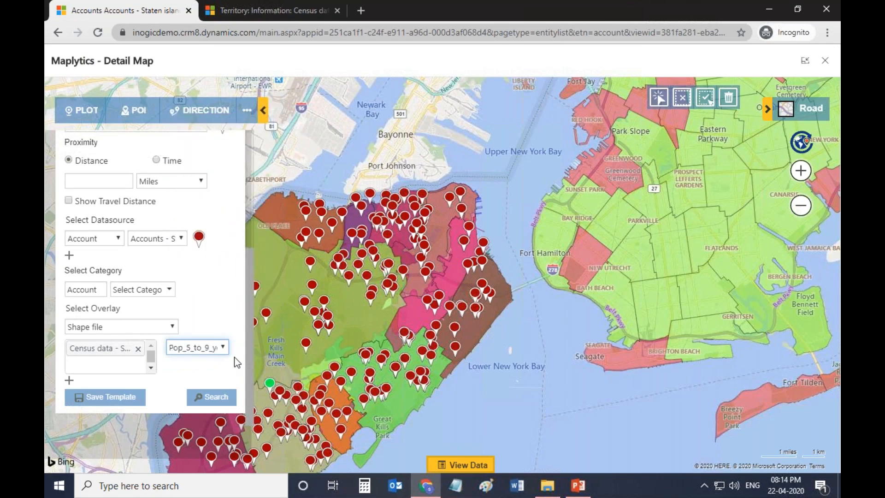
pyautogui.click(213, 397)
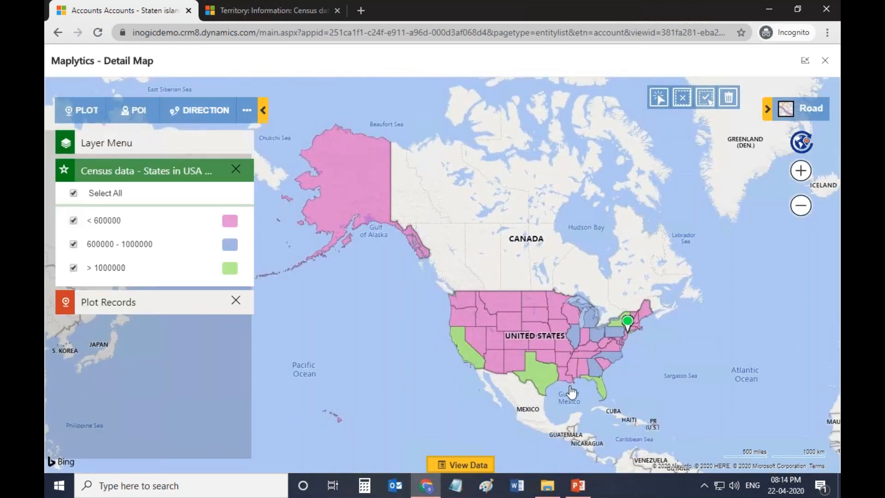
pyautogui.moveTo(572, 392); pyautogui.dragTo(456, 331)
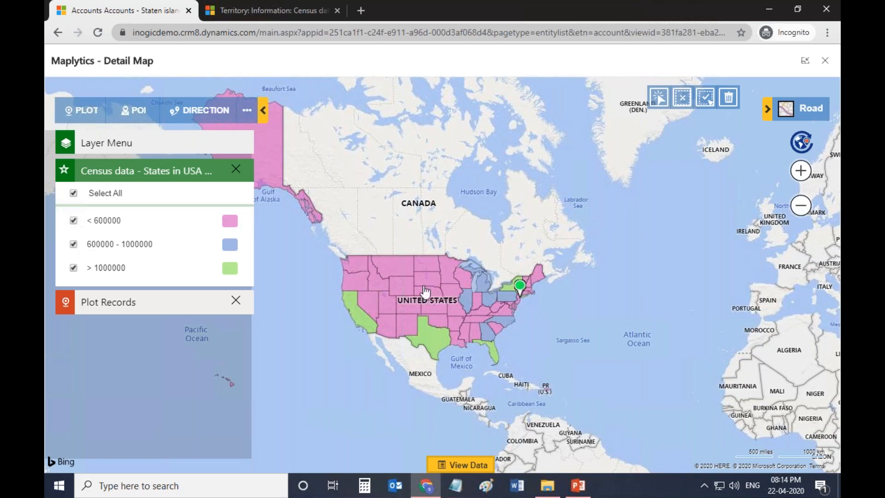
pyautogui.moveTo(476, 300)
# Switch to the webinar presentation in PowerPoint and show slide 7, Get Started
pyautogui.click(577, 485)
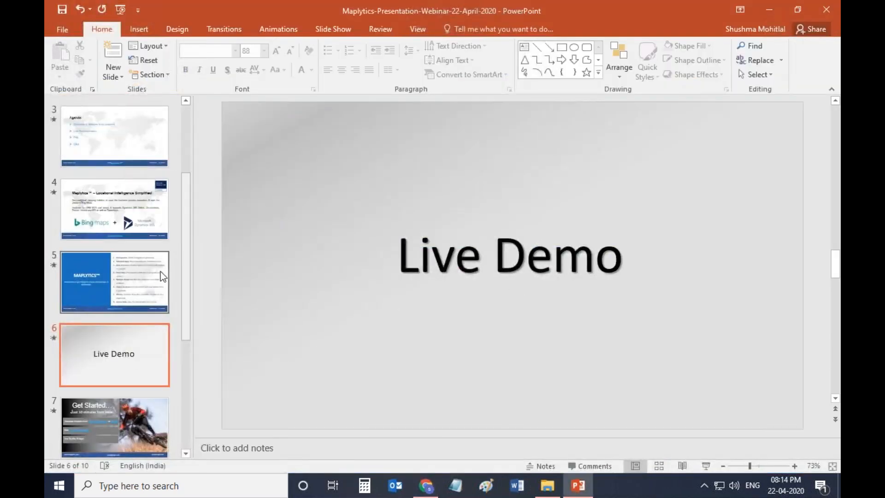
pyautogui.scroll(-2, 146, 341)
pyautogui.click(145, 341)
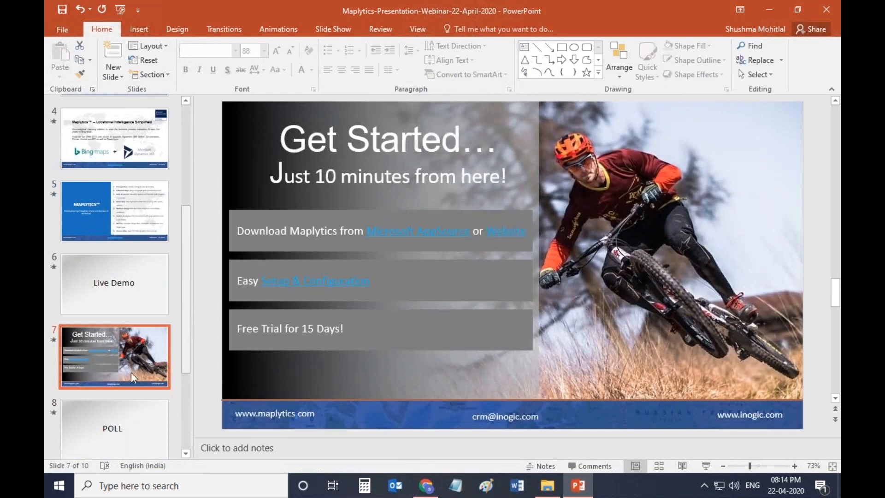
pyautogui.press('F5')
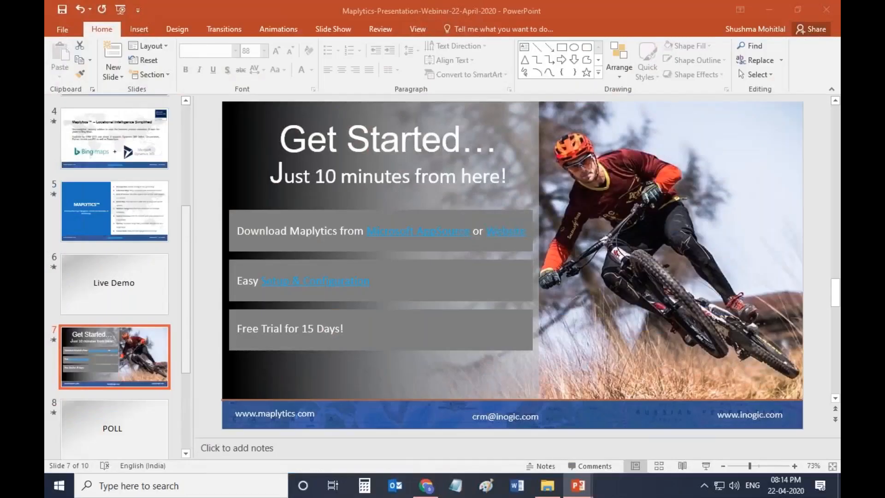
pyautogui.press('Home')
pyautogui.scroll(-3, 130, 351)
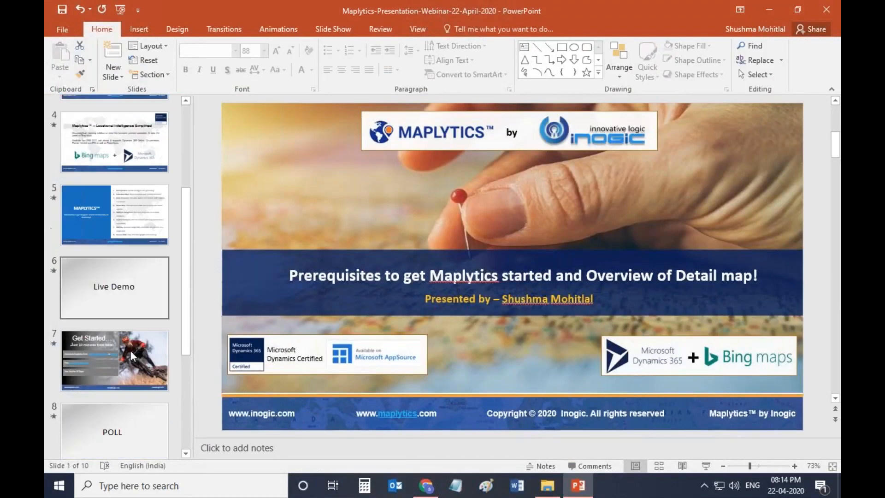
pyautogui.click(130, 350)
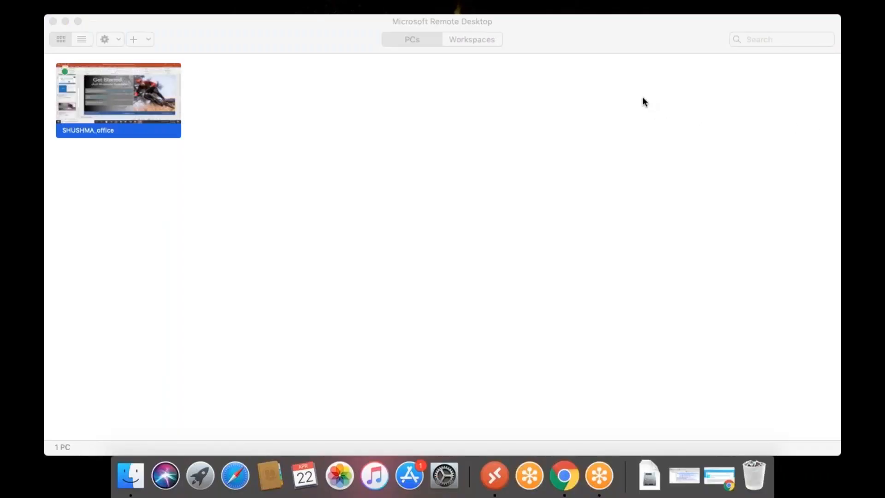
# Return to the presentation, start the slide show from the POLL slide, and advance to the Q & A slide
pyautogui.hotkey('ctrl', 'Right')
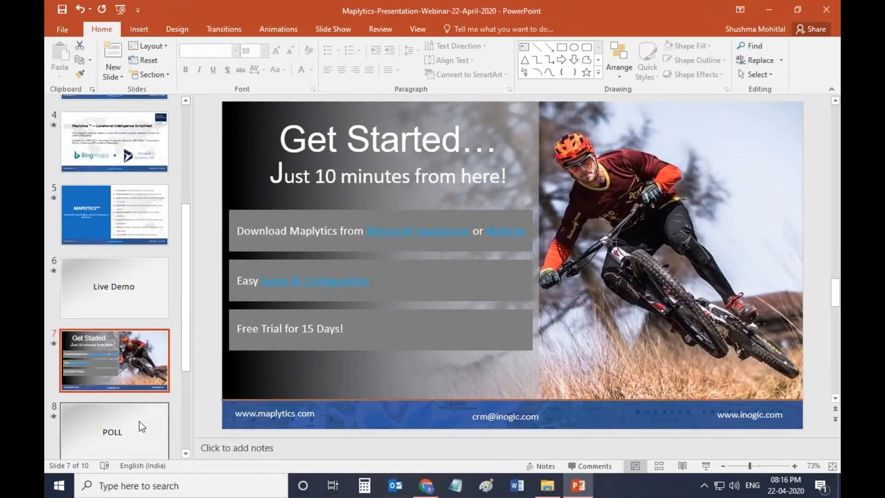
pyautogui.click(139, 421)
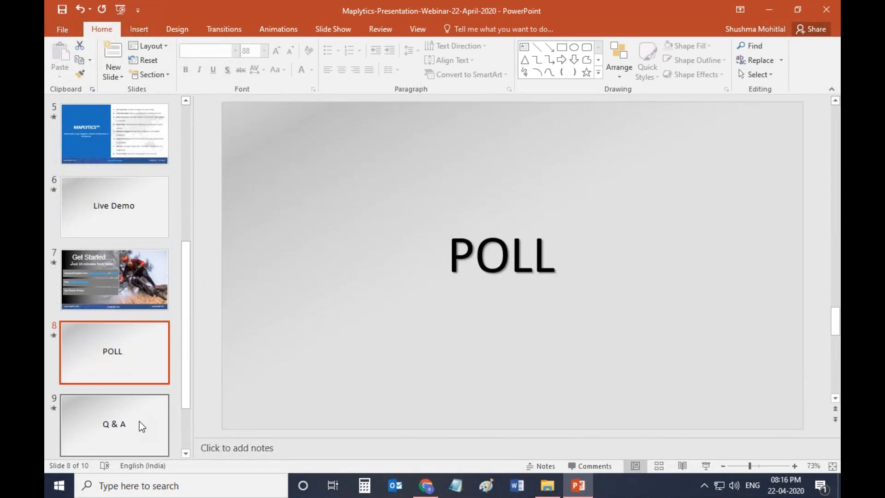
pyautogui.hotkey('shift', 'F5')
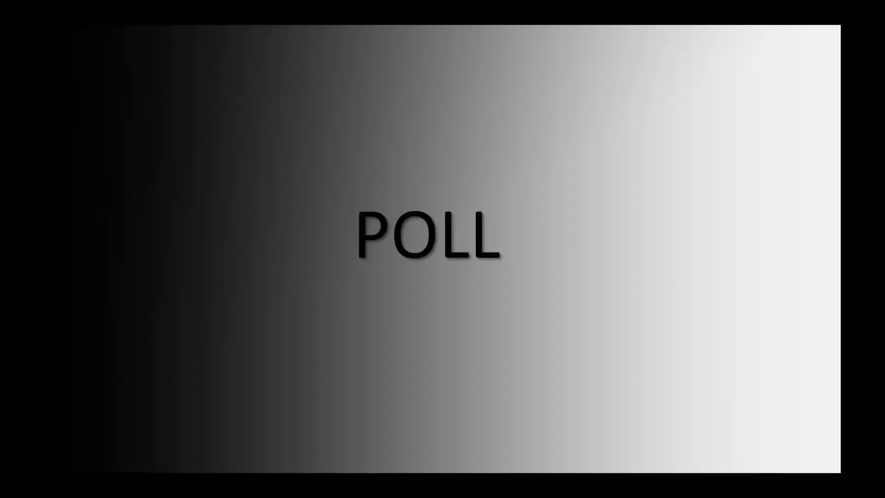
pyautogui.press('Right')
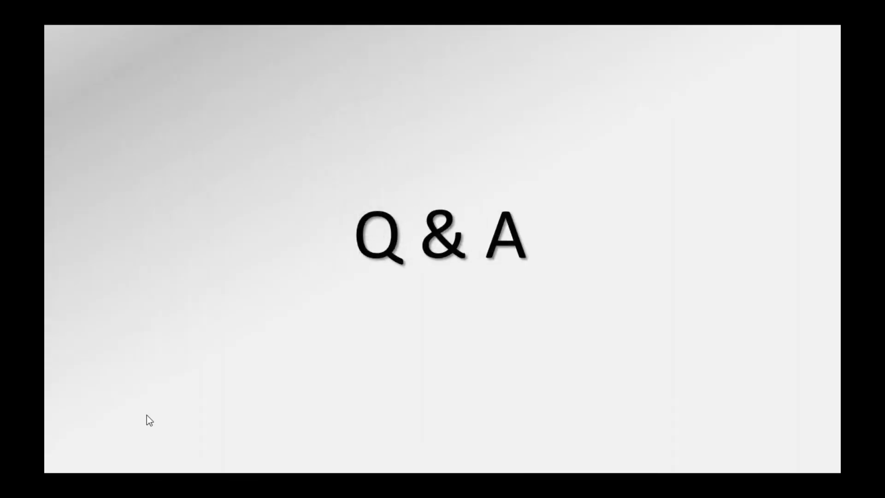